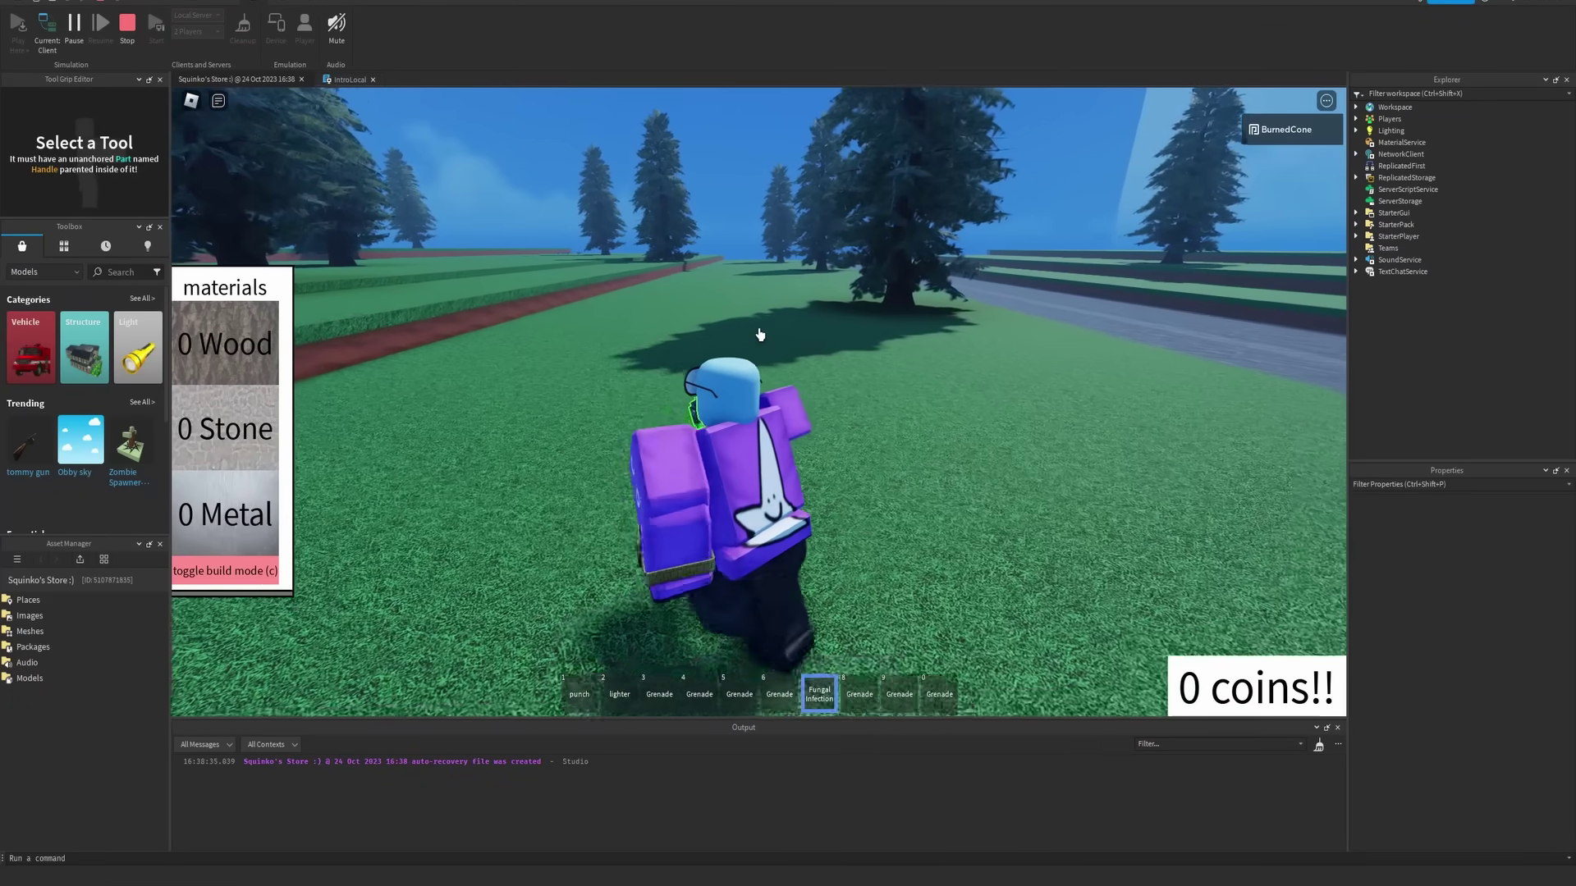
Step: Run the avatar across the map to the Noob dummy and swing the camera to face the character
key(w)
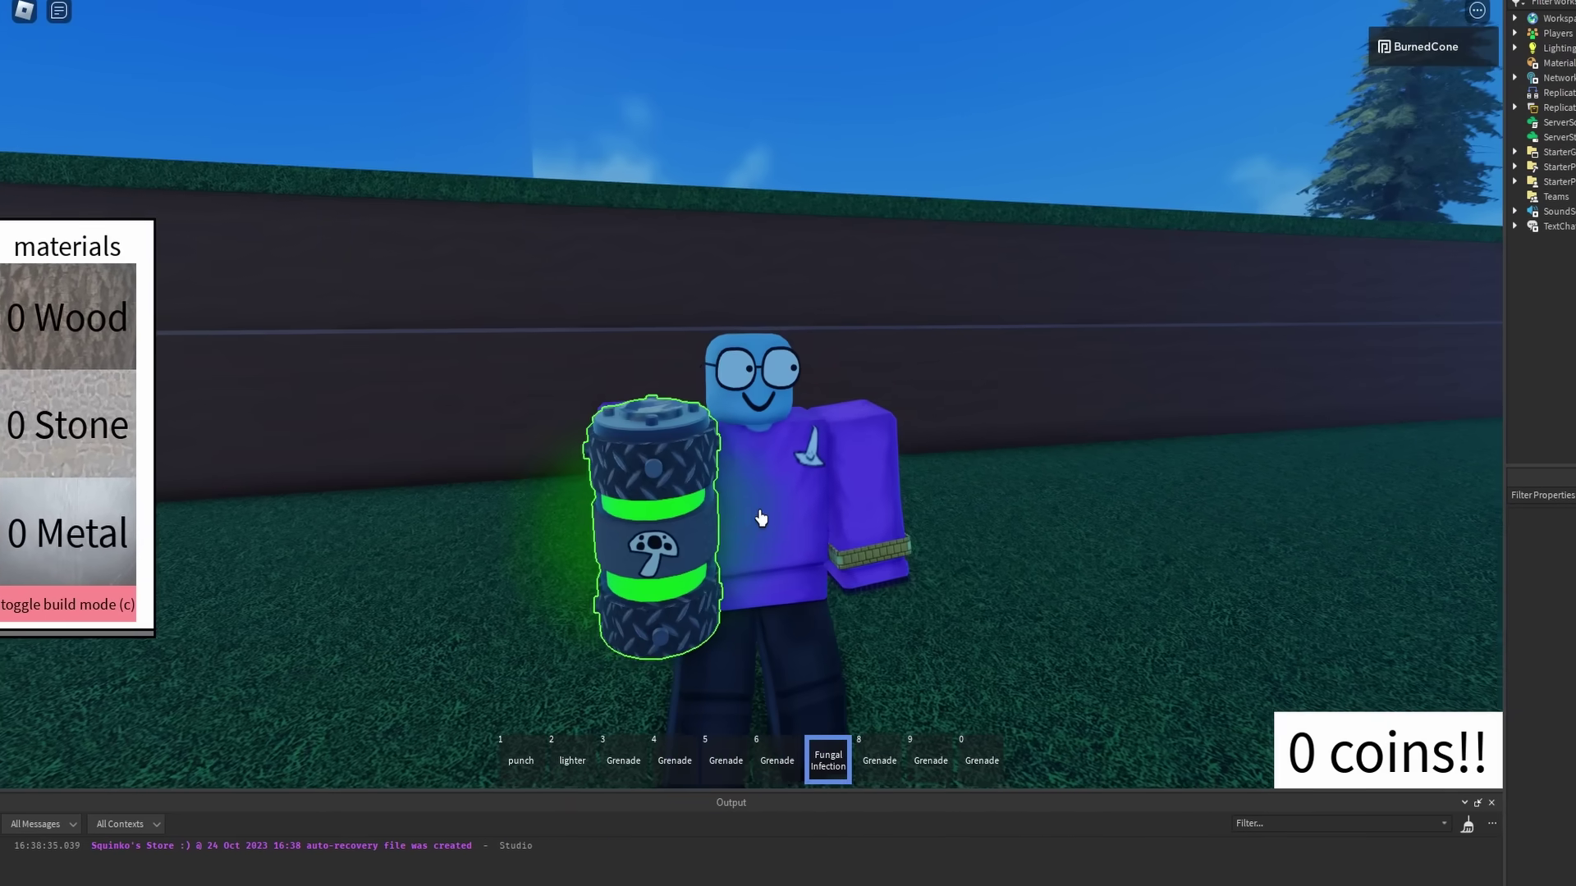
scroll(984, 521, down, 3)
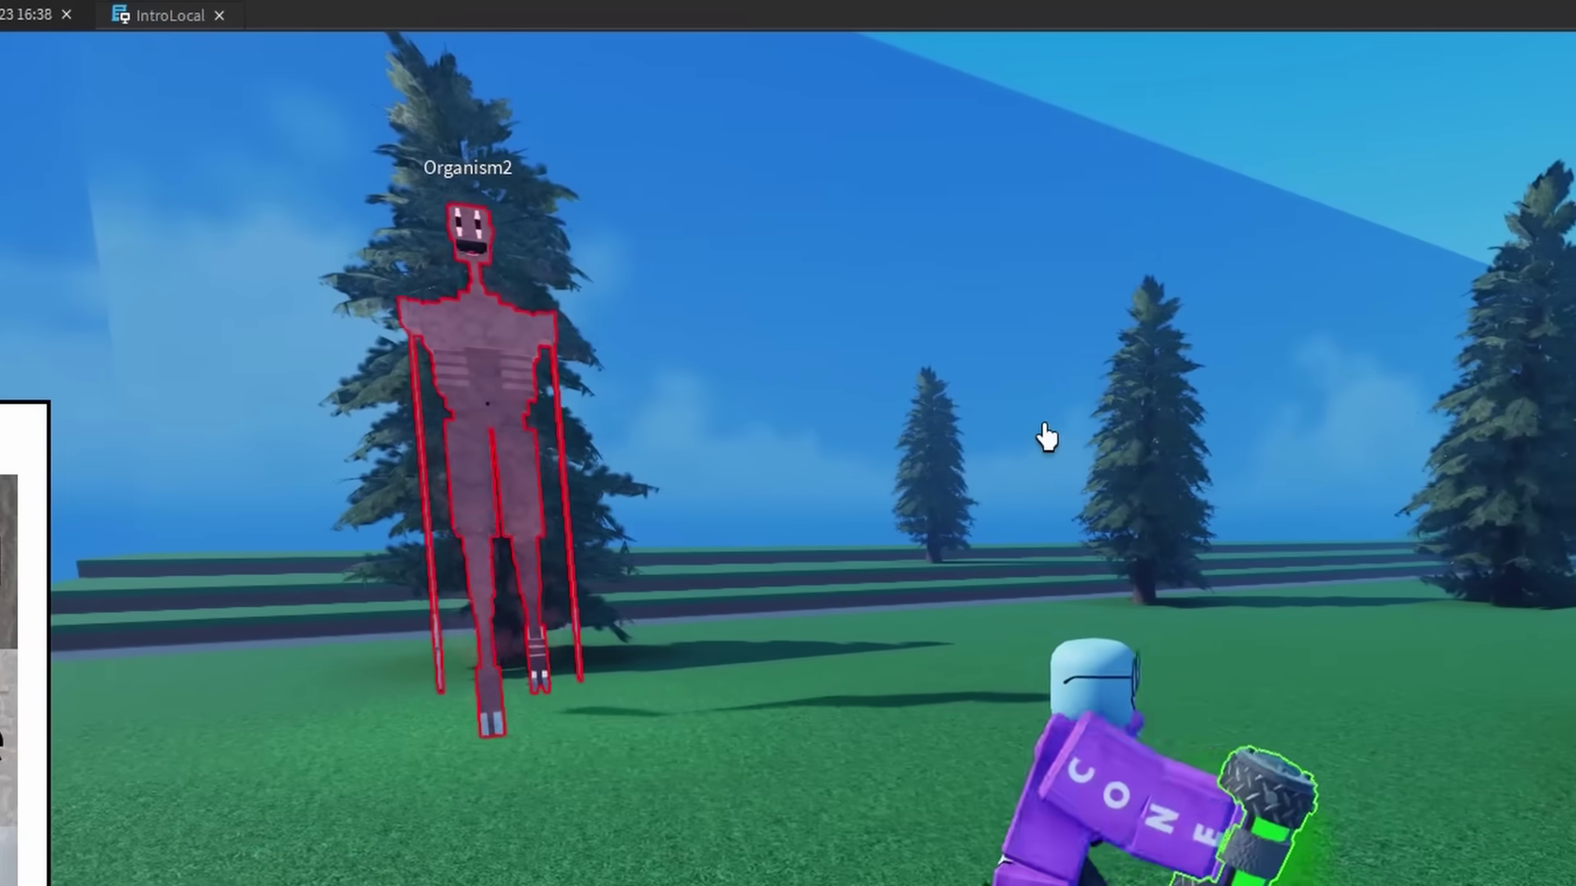
right_drag(759, 283, 1021, 306)
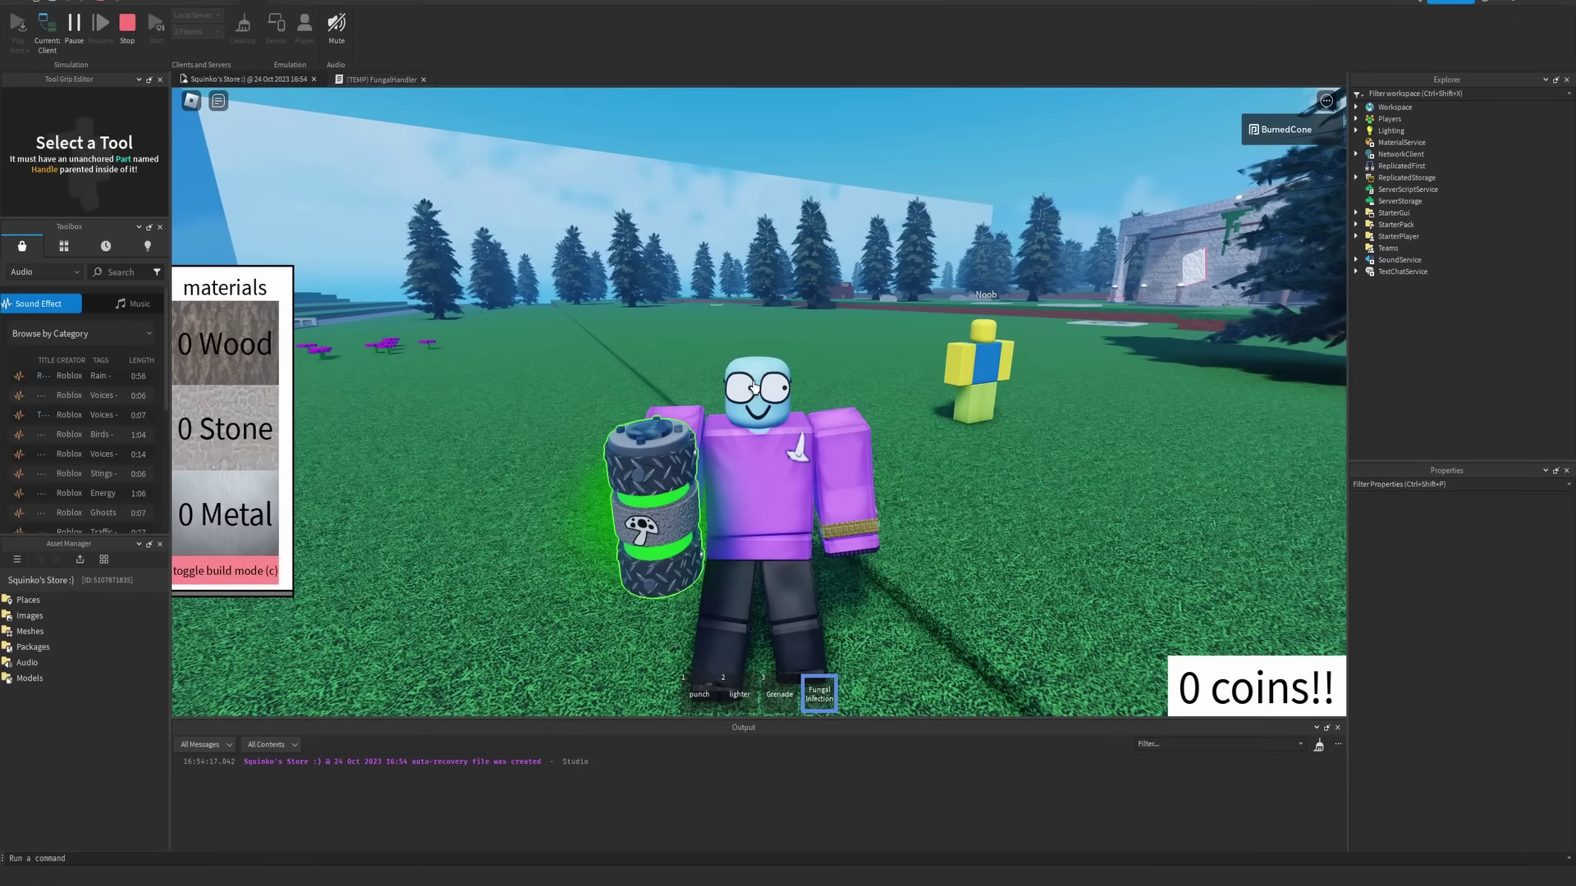
Step: Orbit the camera toward the Noob dummy and throw the fungal vial at it
right_drag(754, 388, 764, 381)
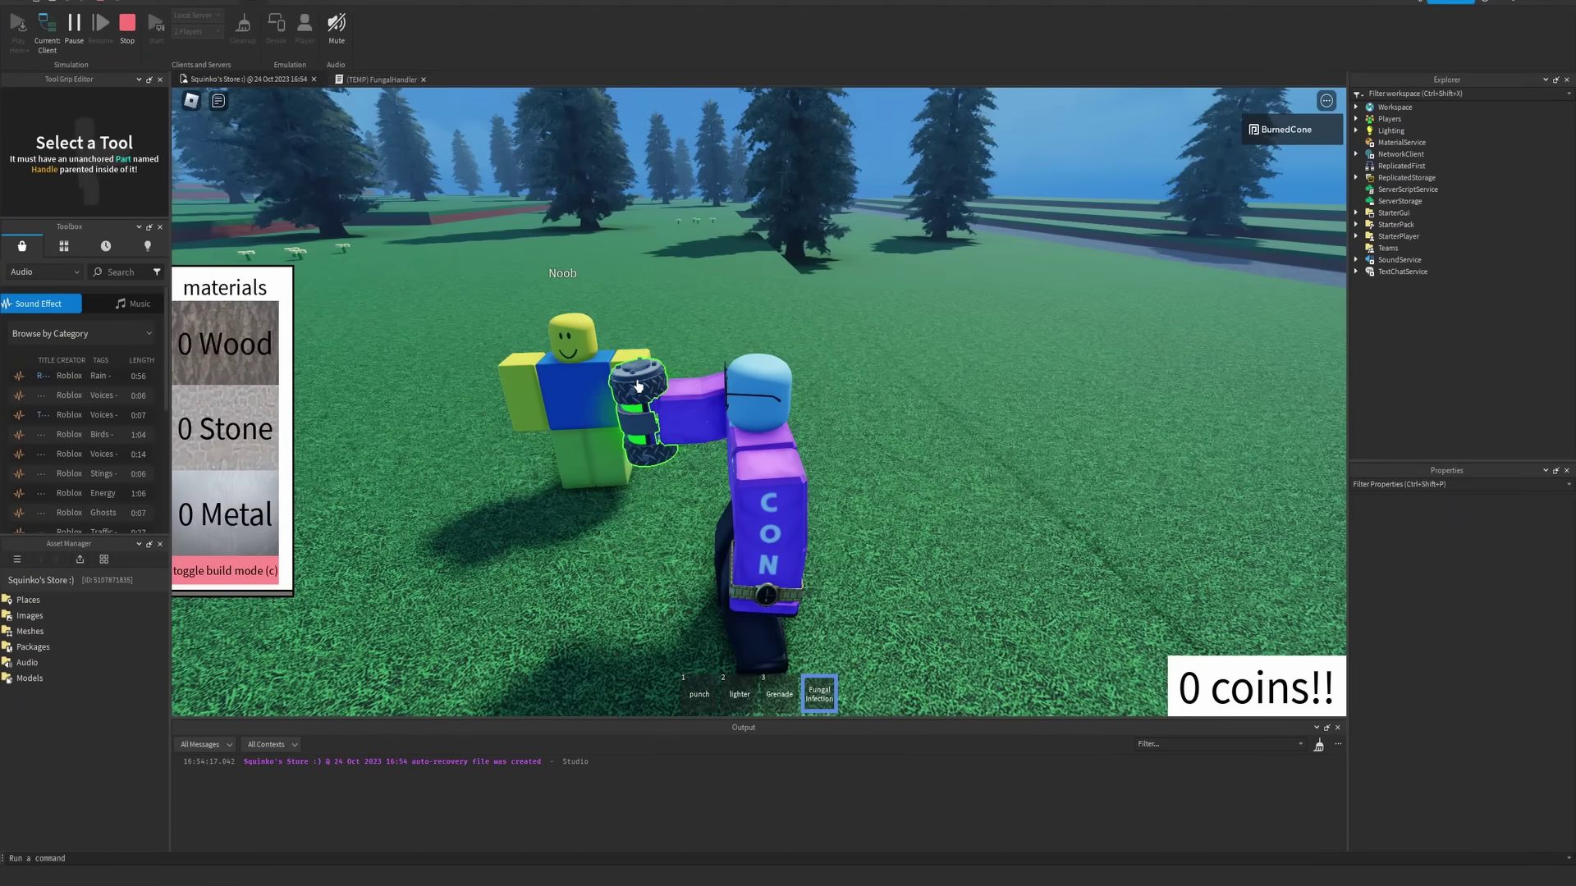
mouse_move(637, 385)
right_down()
mouse_move(733, 391)
mouse_move(679, 368)
right_up()
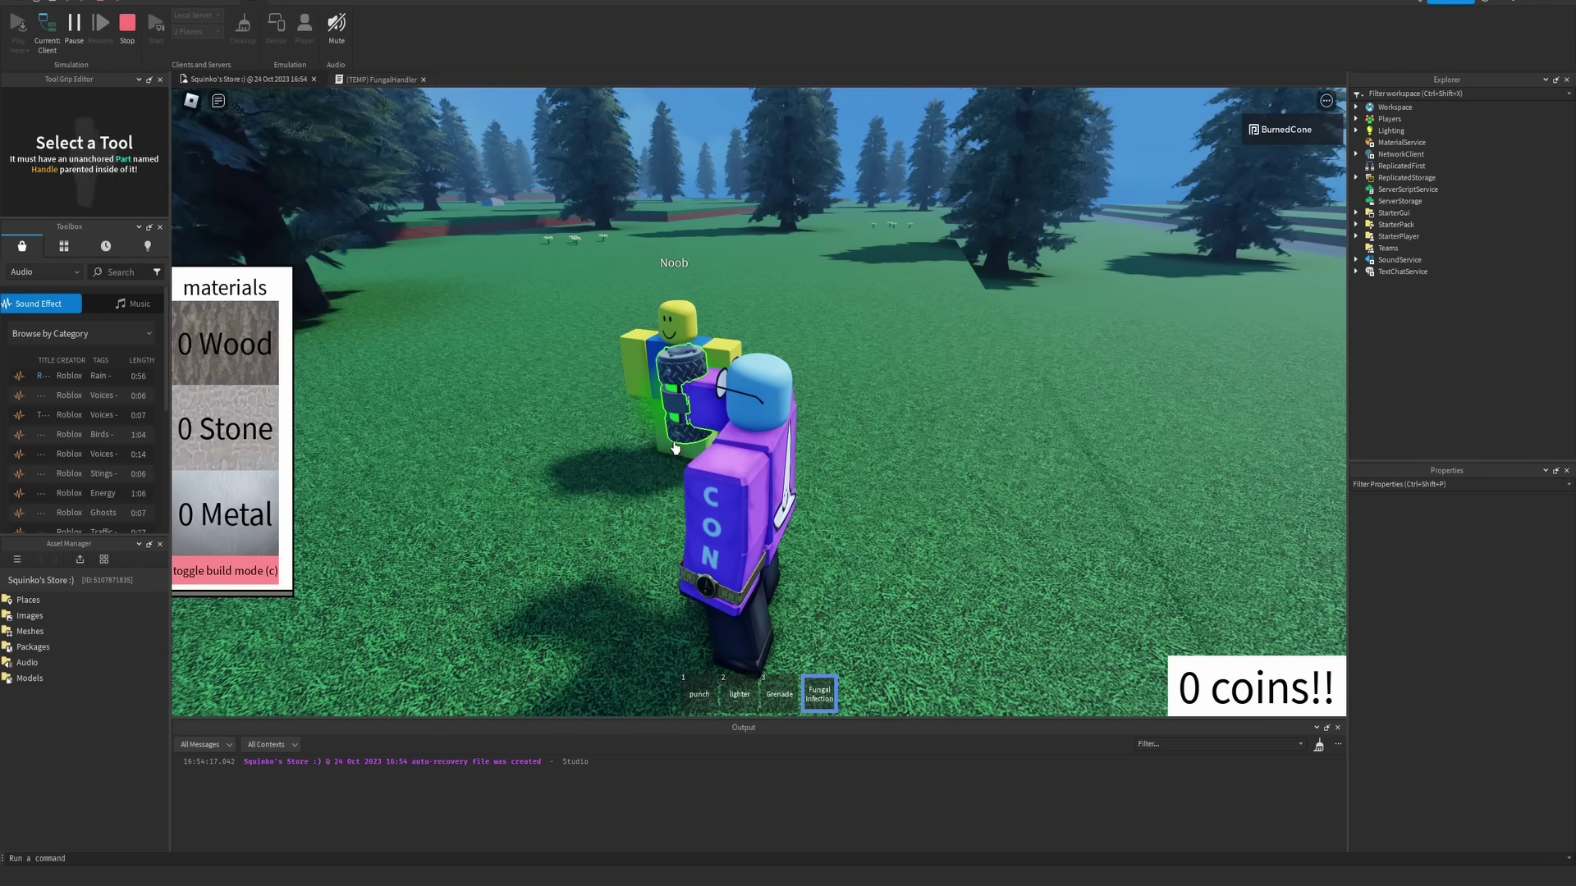
right_drag(675, 448, 648, 398)
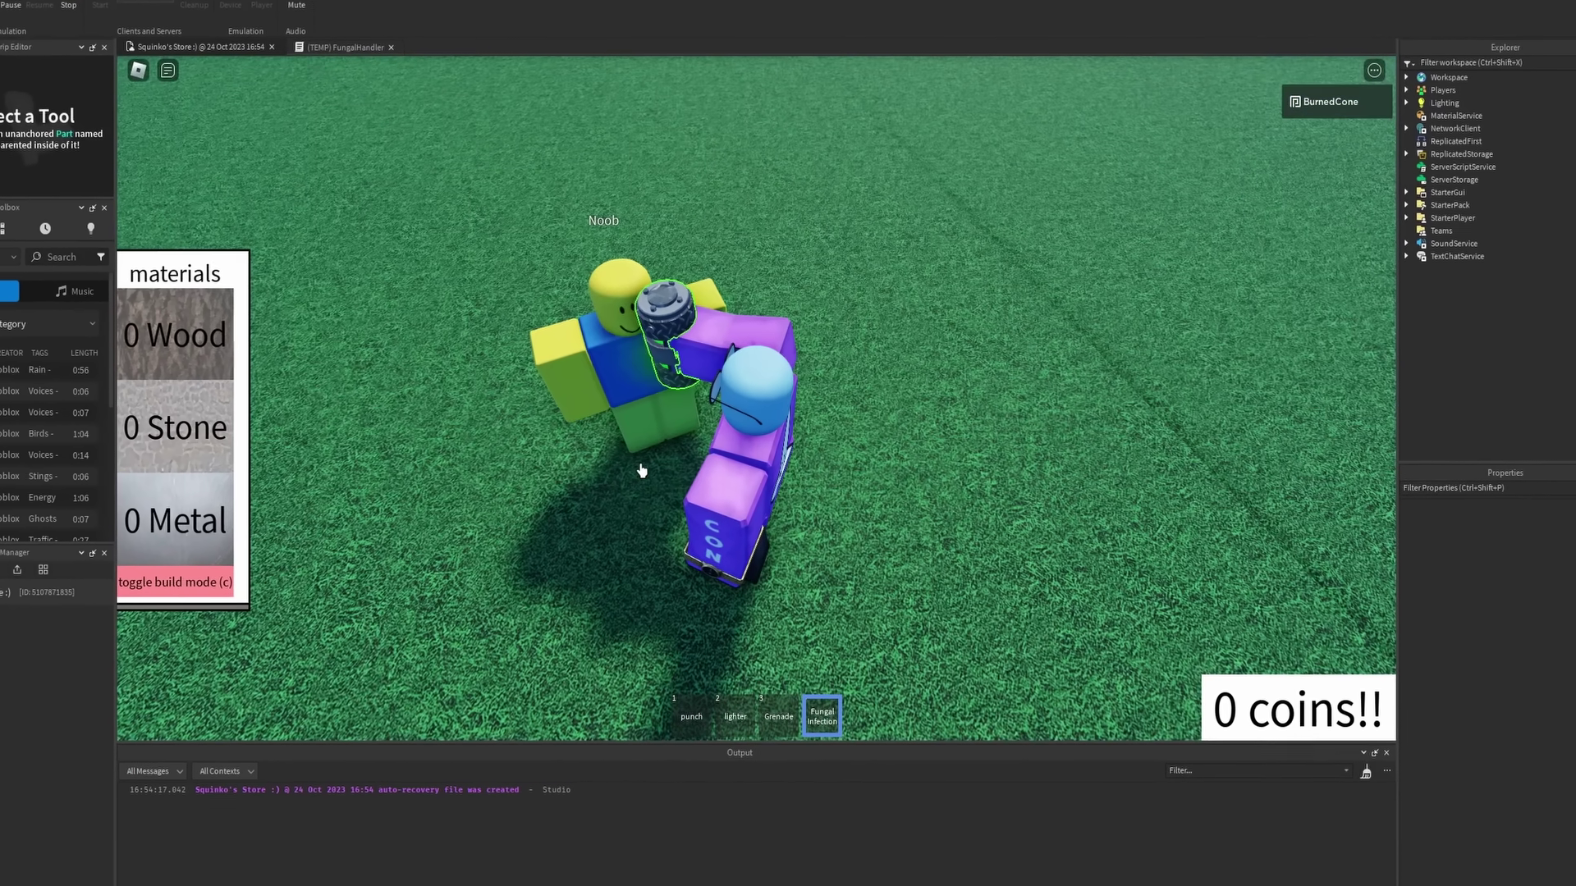
click(648, 397)
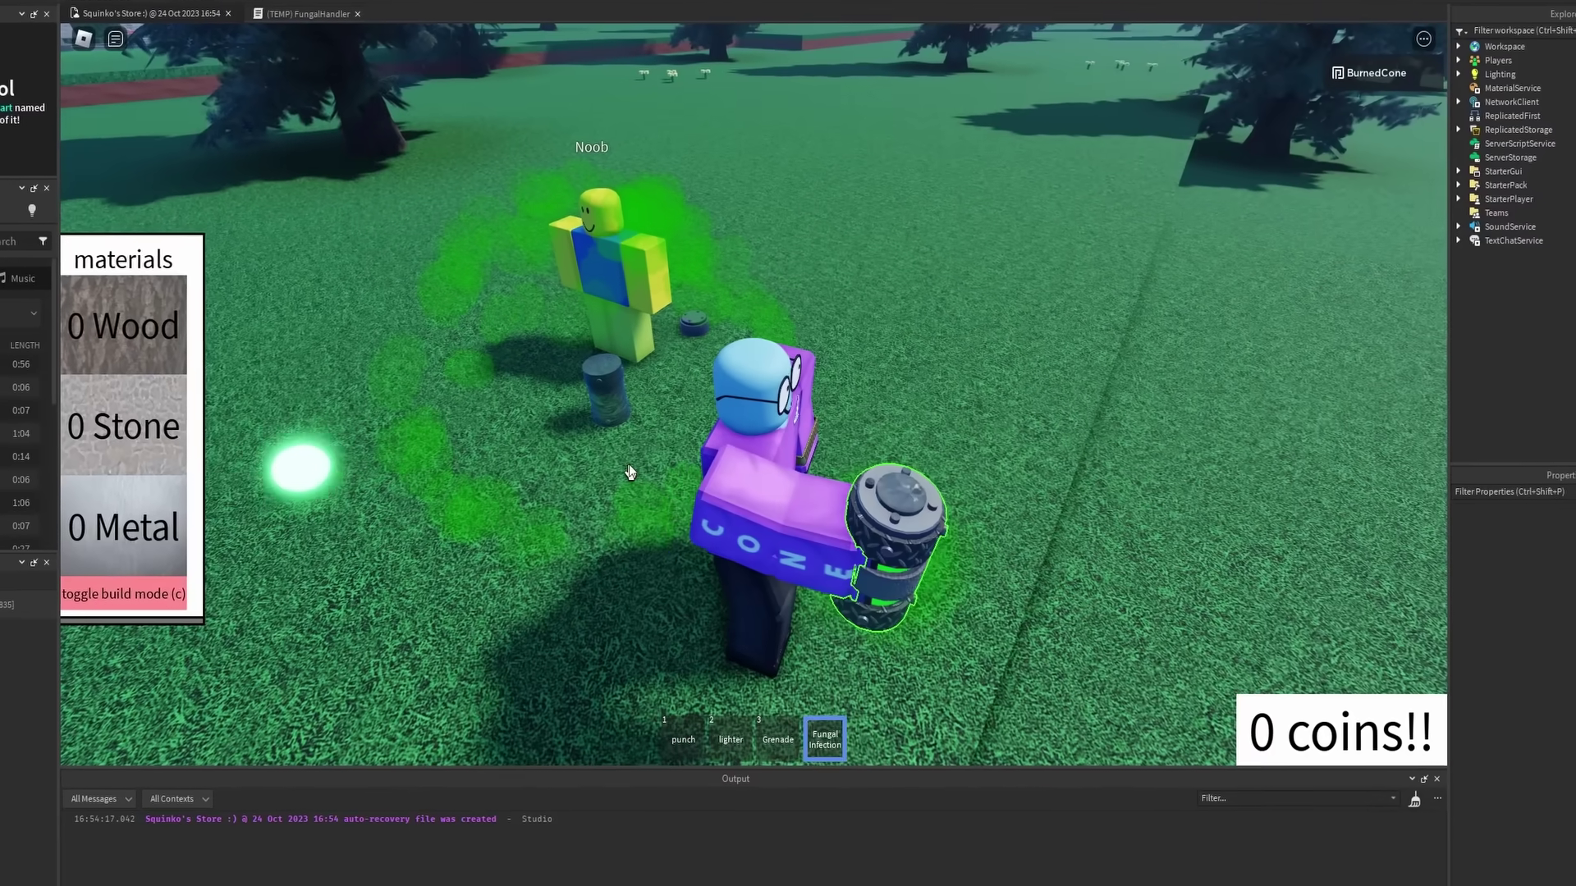
Step: Put away the Fungal Infection tool and tilt the camera up at the green sphere column
key(4)
right_drag(629, 464, 624, 463)
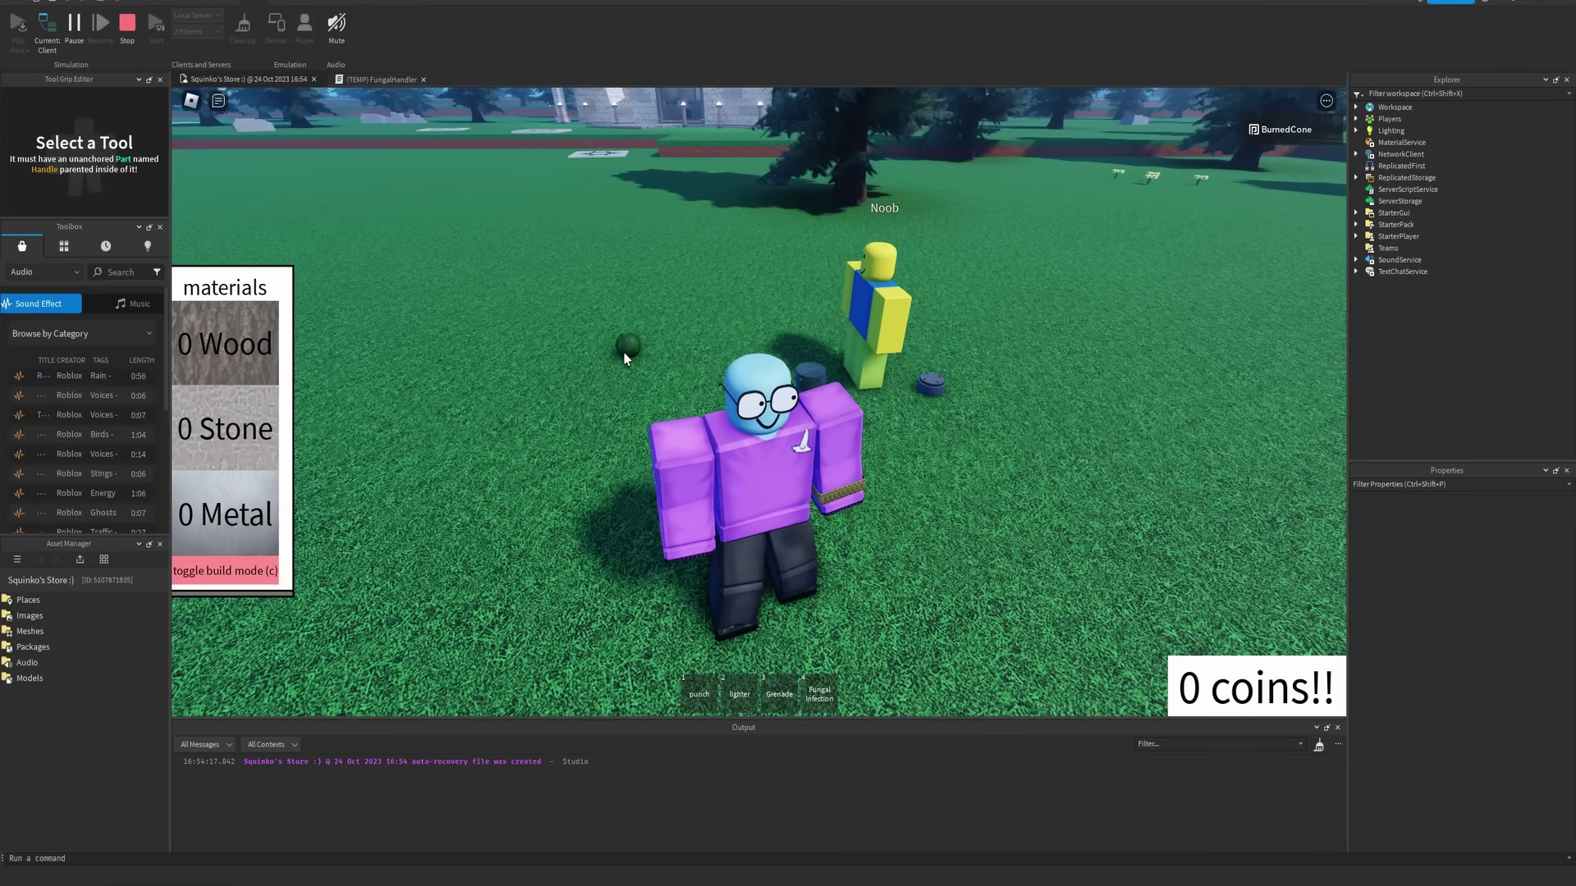
right_drag(623, 359, 624, 358)
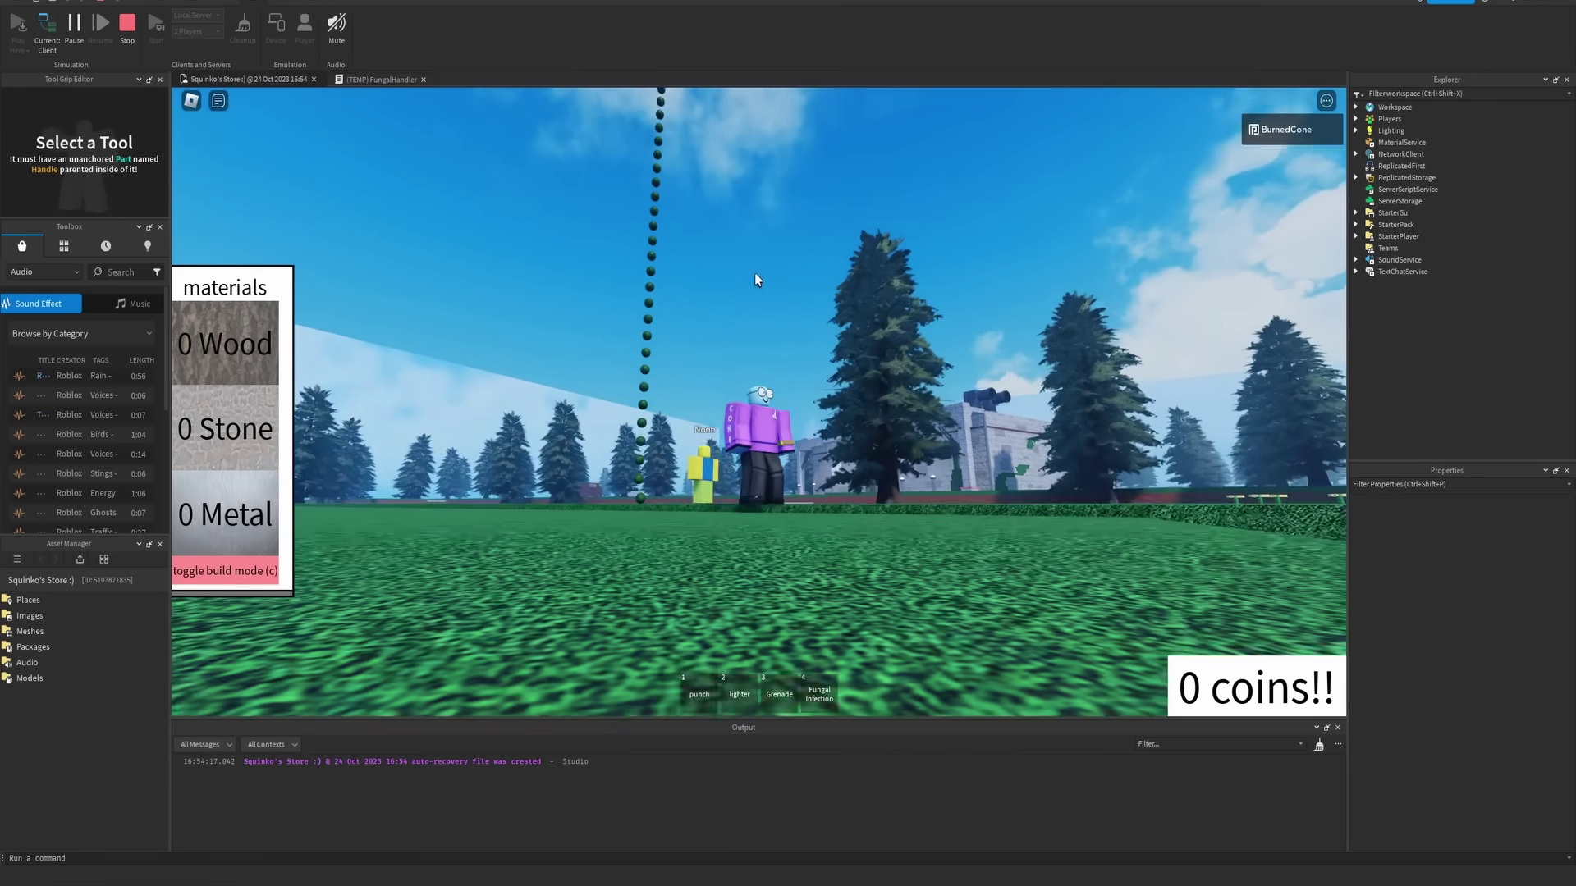
key(w)
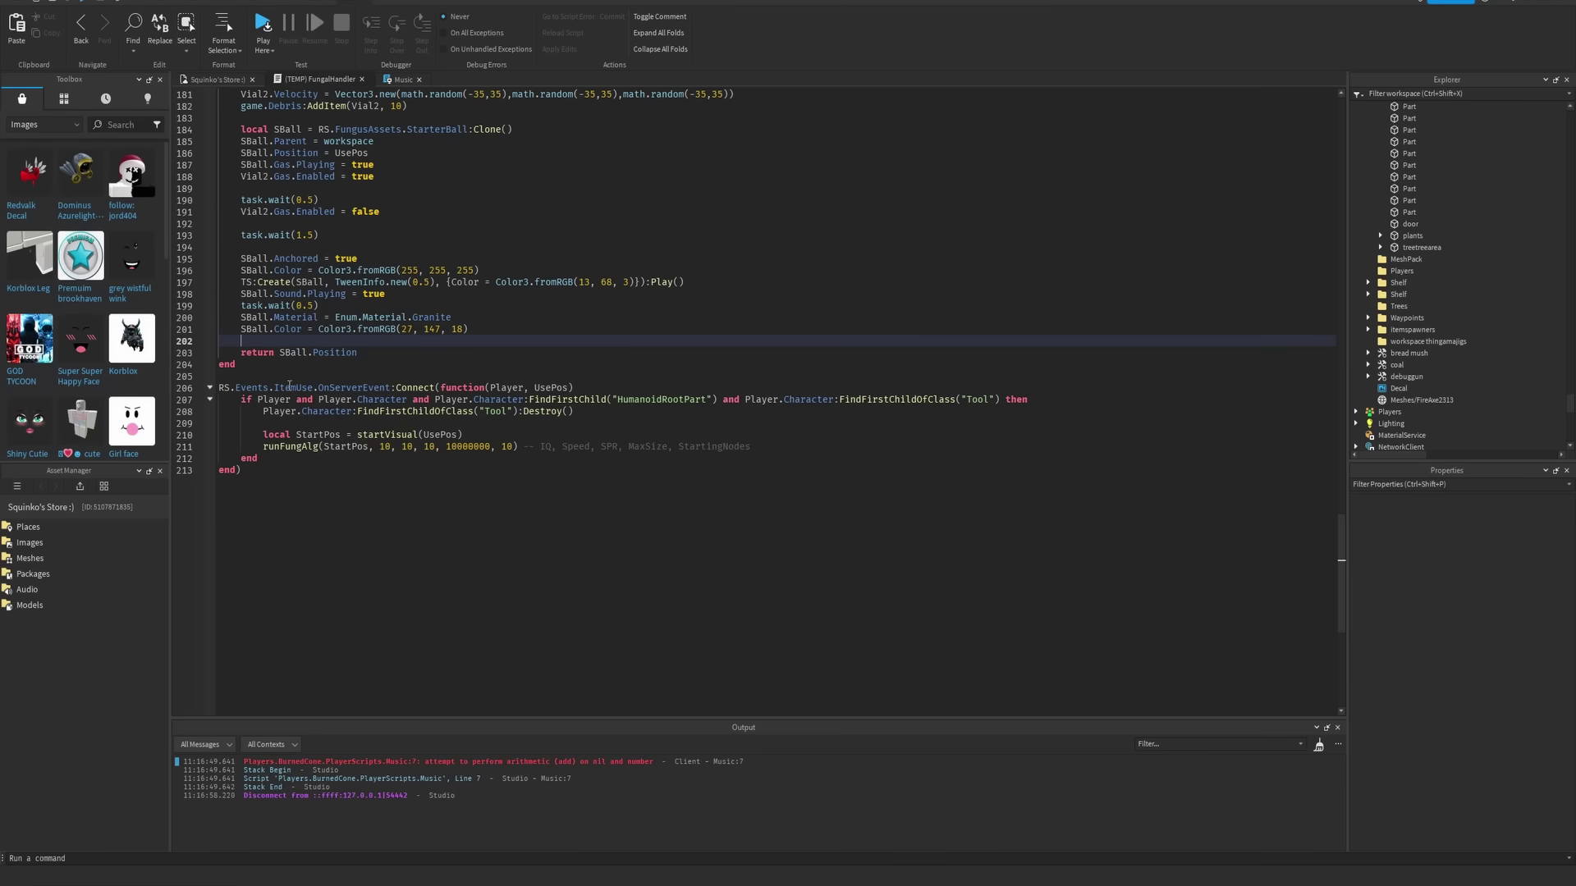
Step: Review the runFungAlg call on line 211 and its IQ, Speed, SPR, MaxSize, StartingNodes parameter comment
mouse_move(218, 388)
mouse_down()
mouse_move(324, 398)
mouse_move(392, 455)
mouse_up()
click(392, 455)
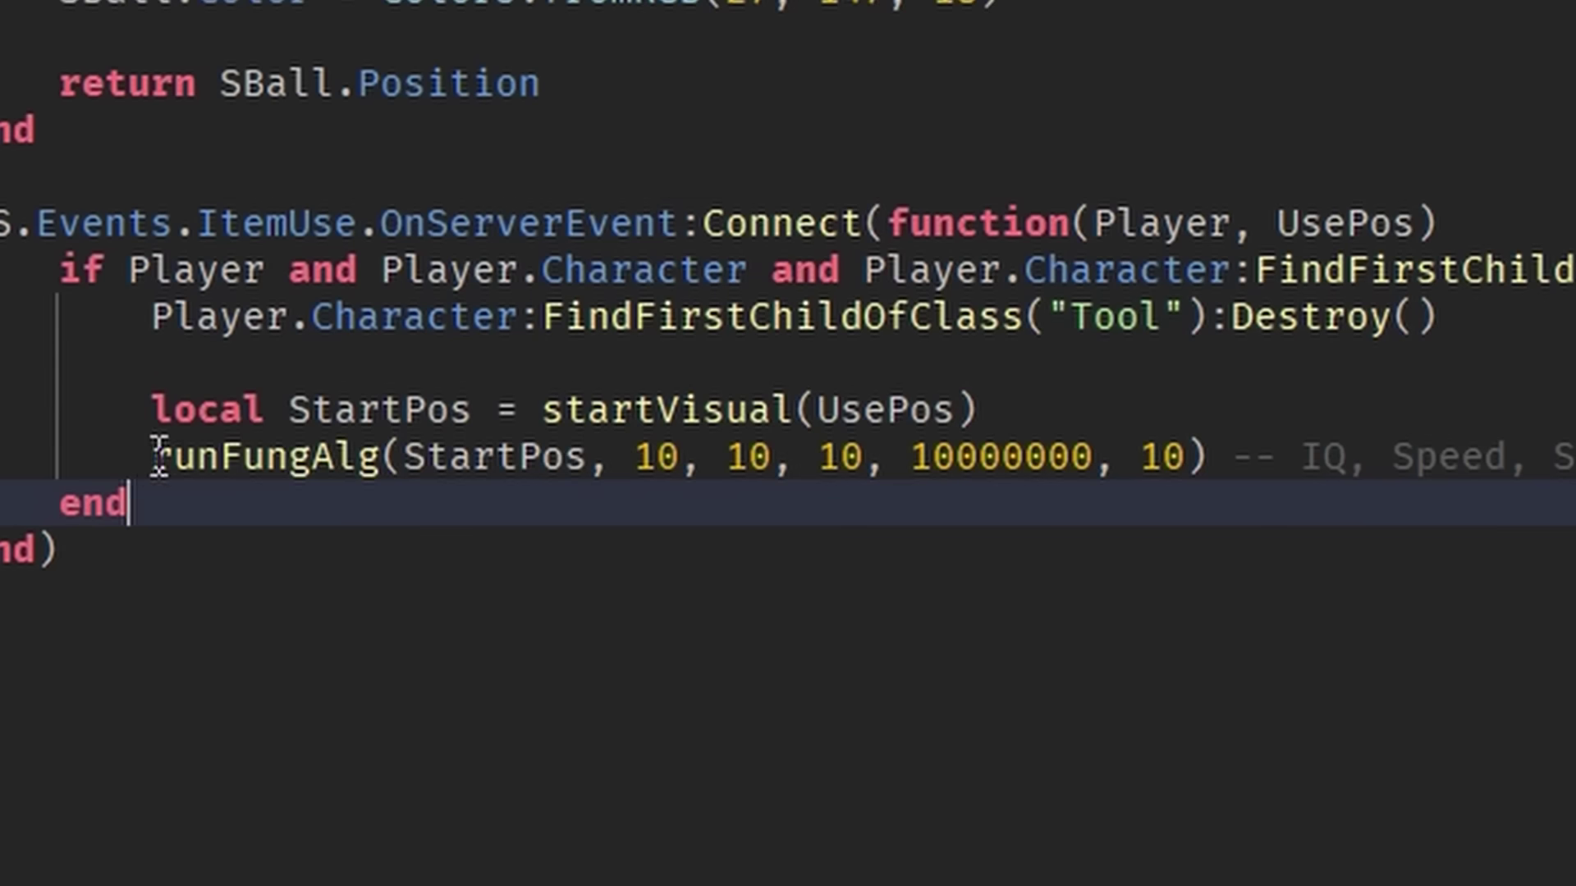
drag(158, 455, 378, 483)
click(457, 508)
key(Return)
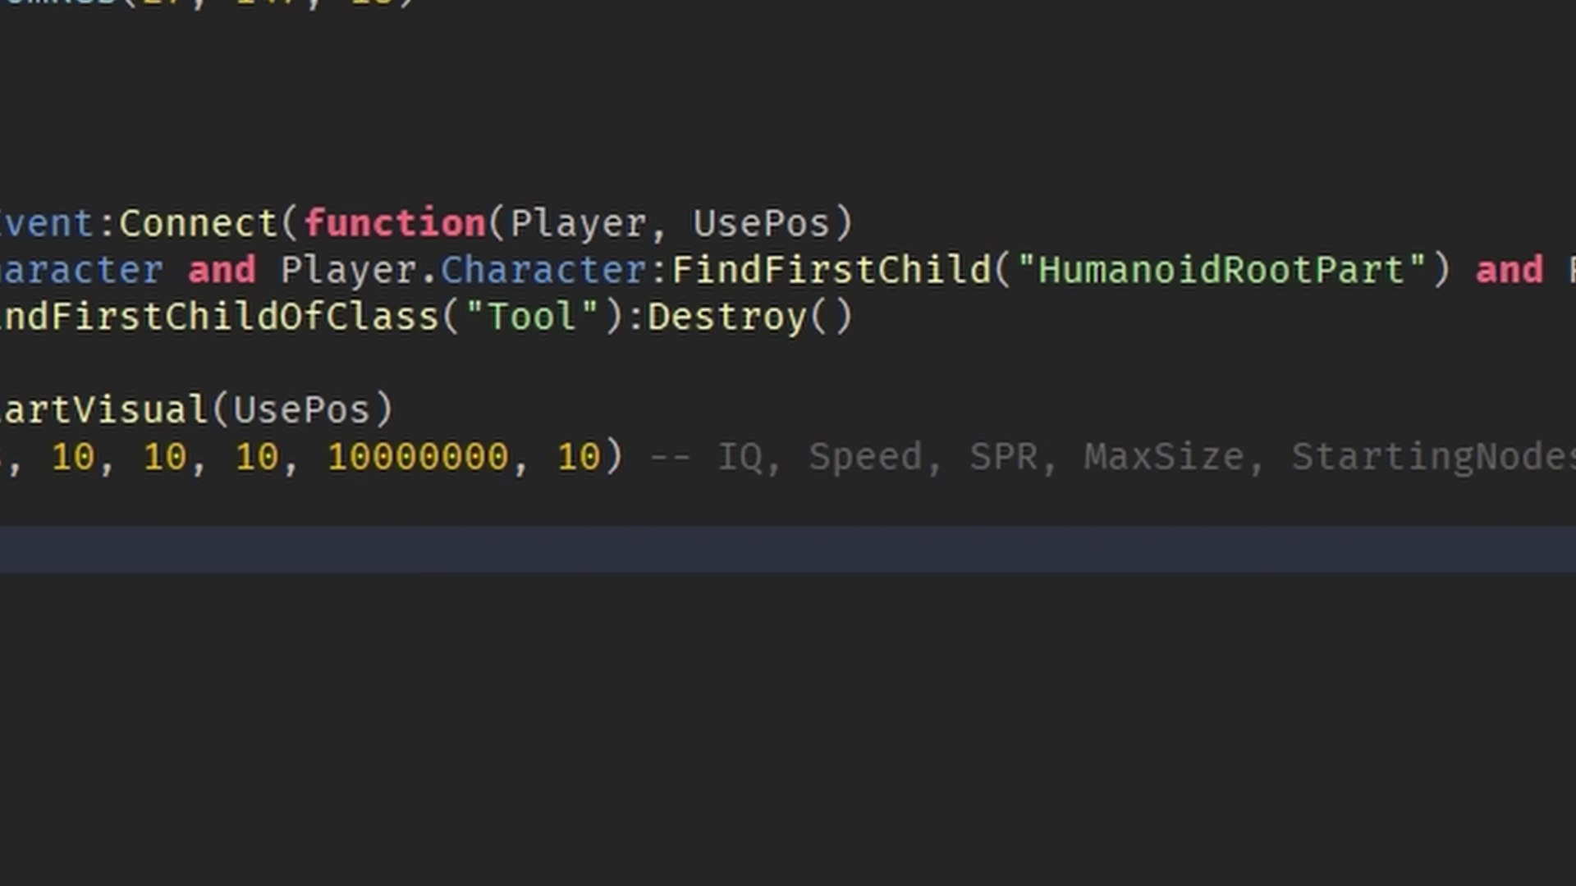
drag(1567, 456, 49, 456)
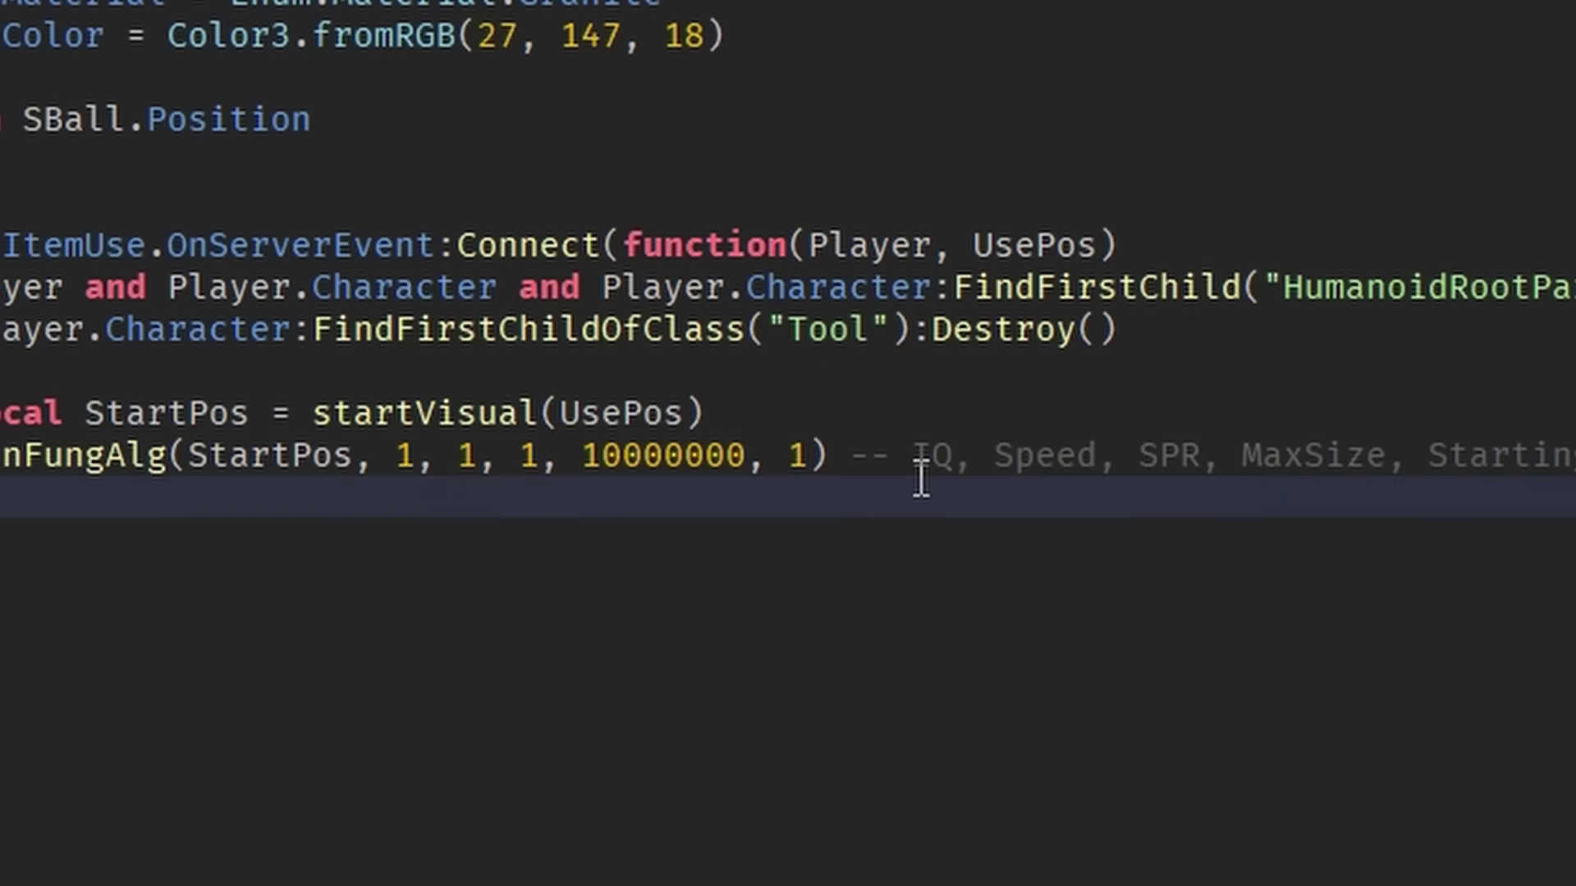
drag(988, 457, 1088, 472)
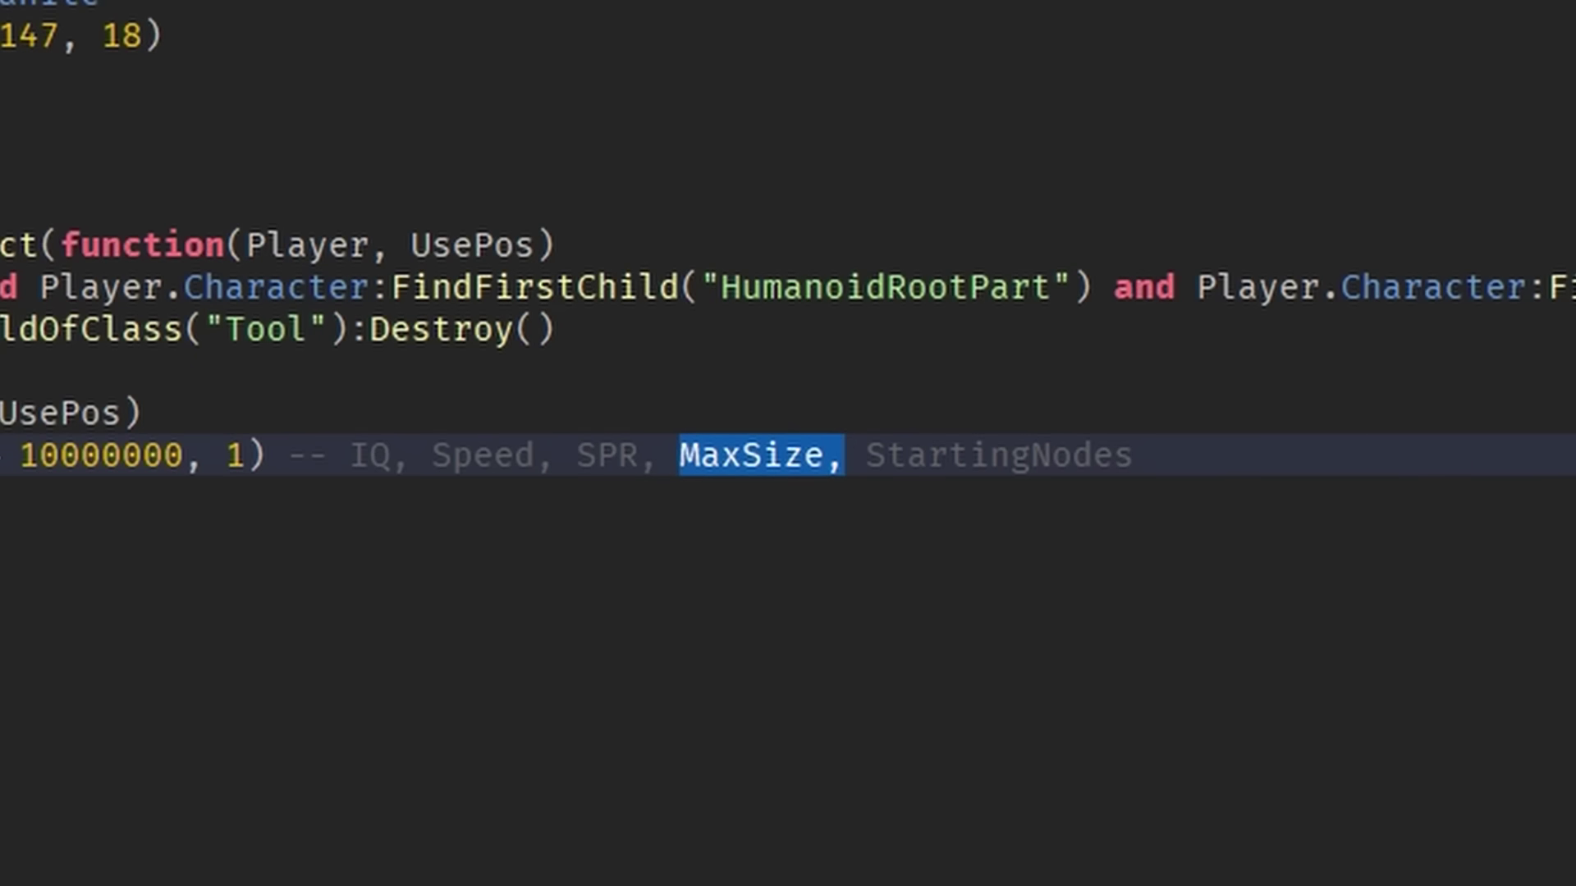
drag(20, 455, 184, 456)
Step: Set the call to runFungAlg(StartPos, 1, 1, 1, 10000000, 1) and start a play test
click(861, 552)
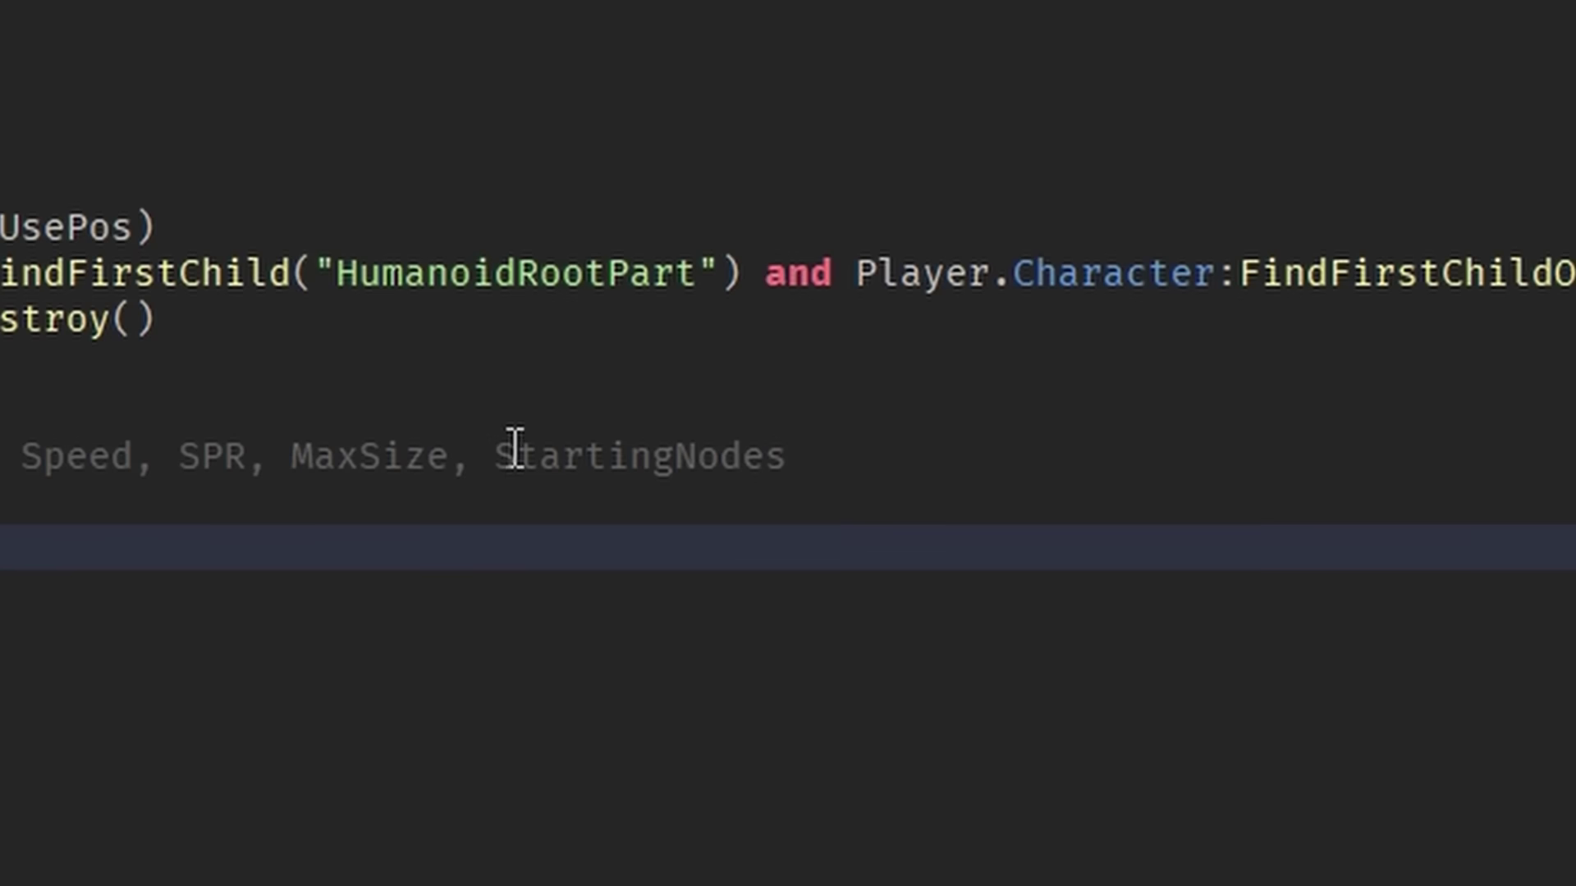
click(499, 455)
key(shift+Home)
key(shift+End)
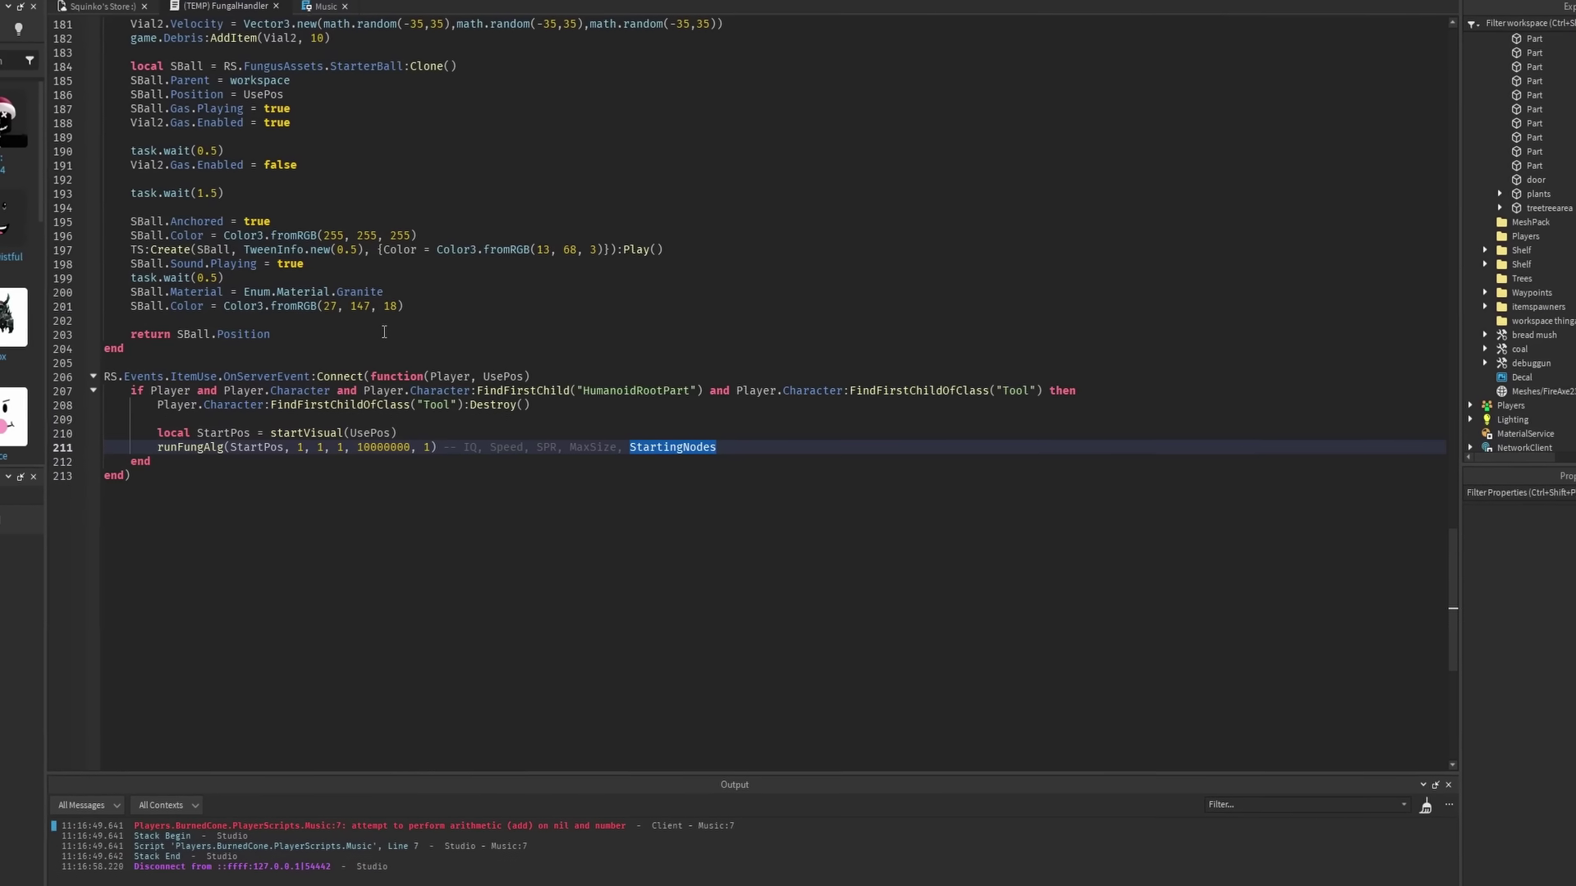
click(794, 537)
key(F5)
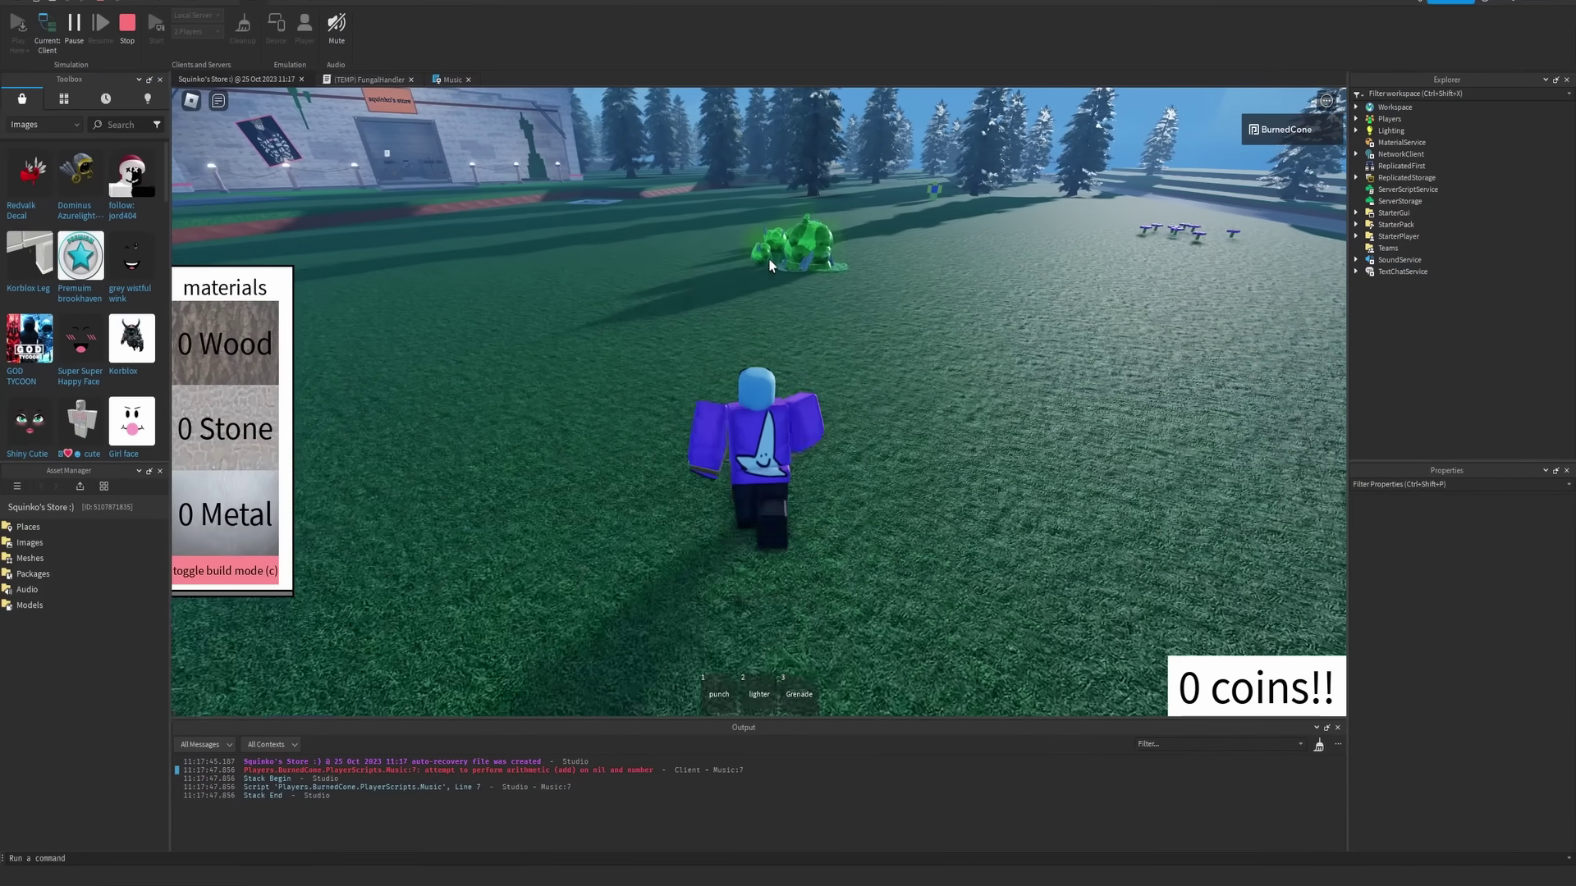
Step: Walk back and orbit the camera to inspect the slow green fungus trail running across the grass
mouse_move(769, 254)
right_down()
mouse_move(633, 309)
mouse_move(553, 381)
mouse_move(532, 529)
right_up()
key(s)
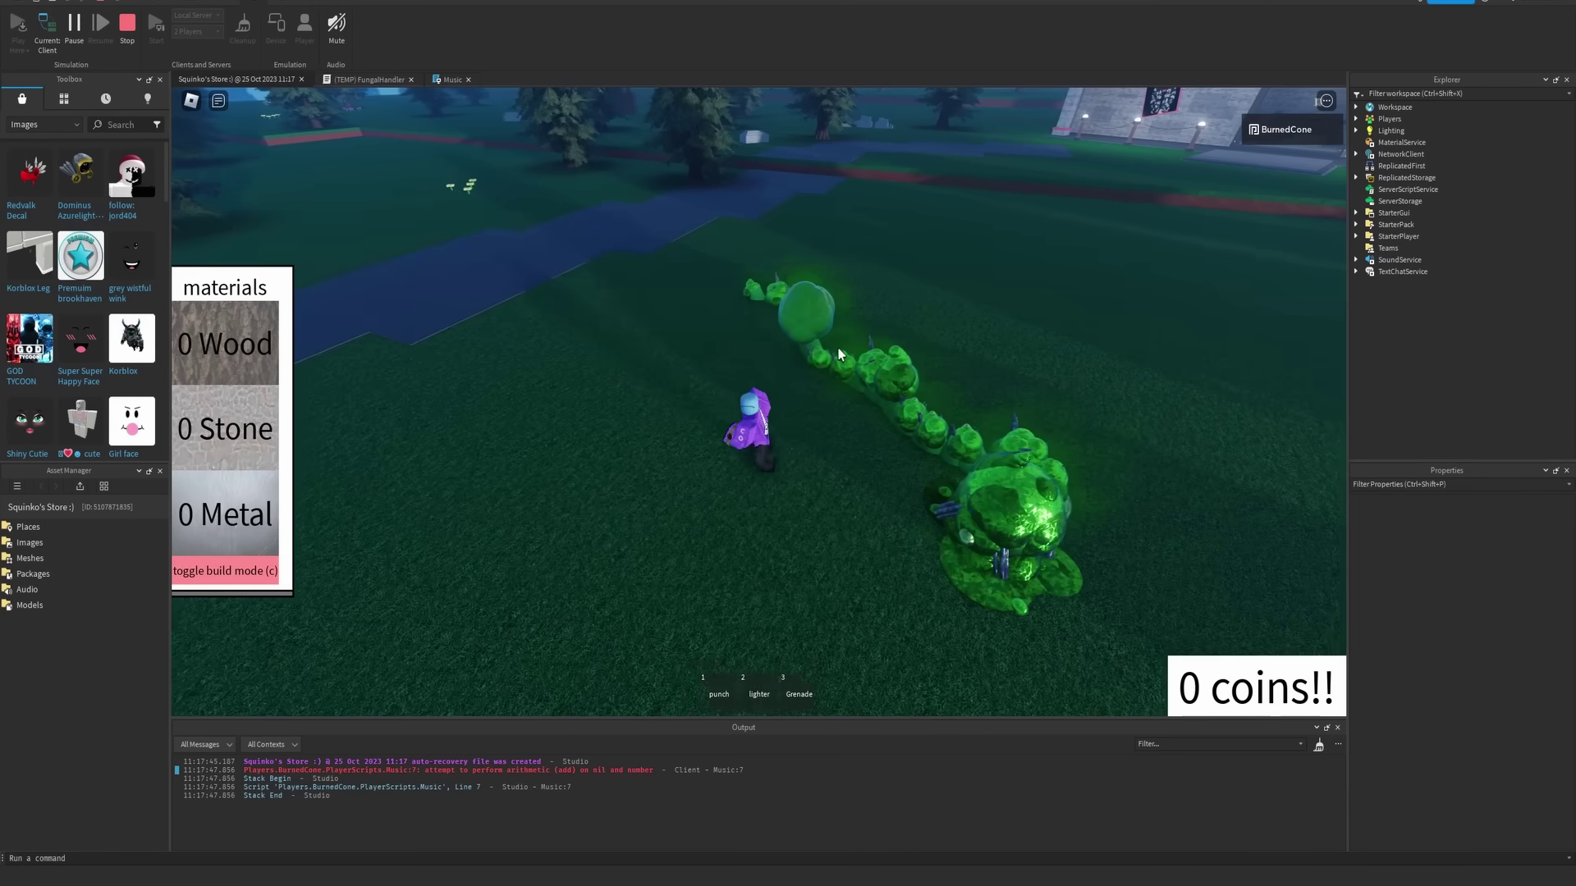
right_drag(839, 354, 884, 333)
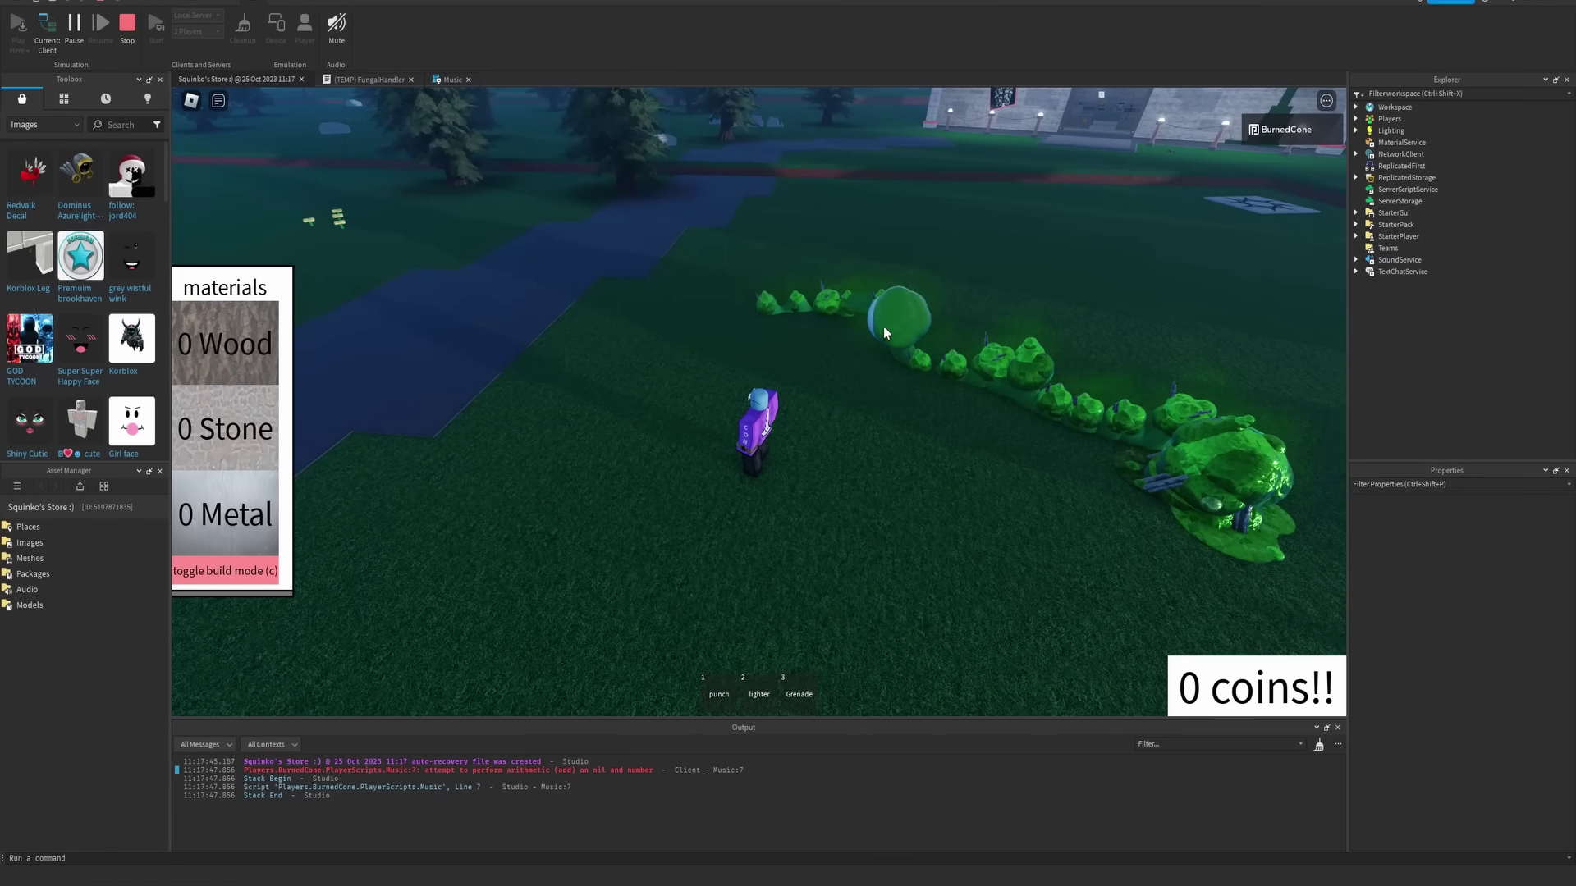
scroll(881, 317, down, 2)
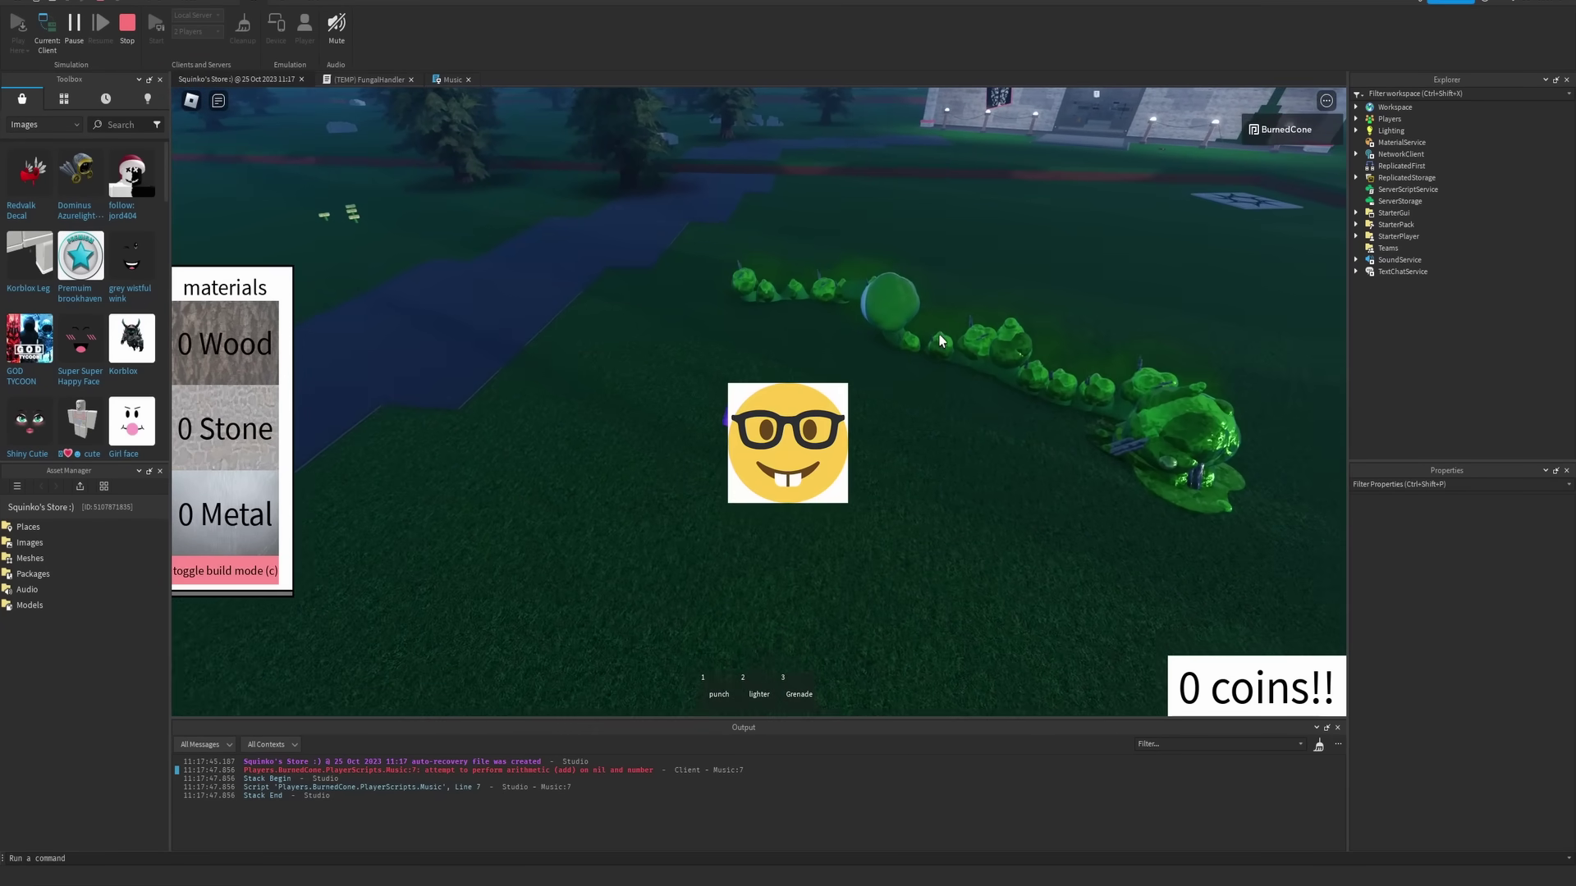
right_drag(939, 334, 922, 333)
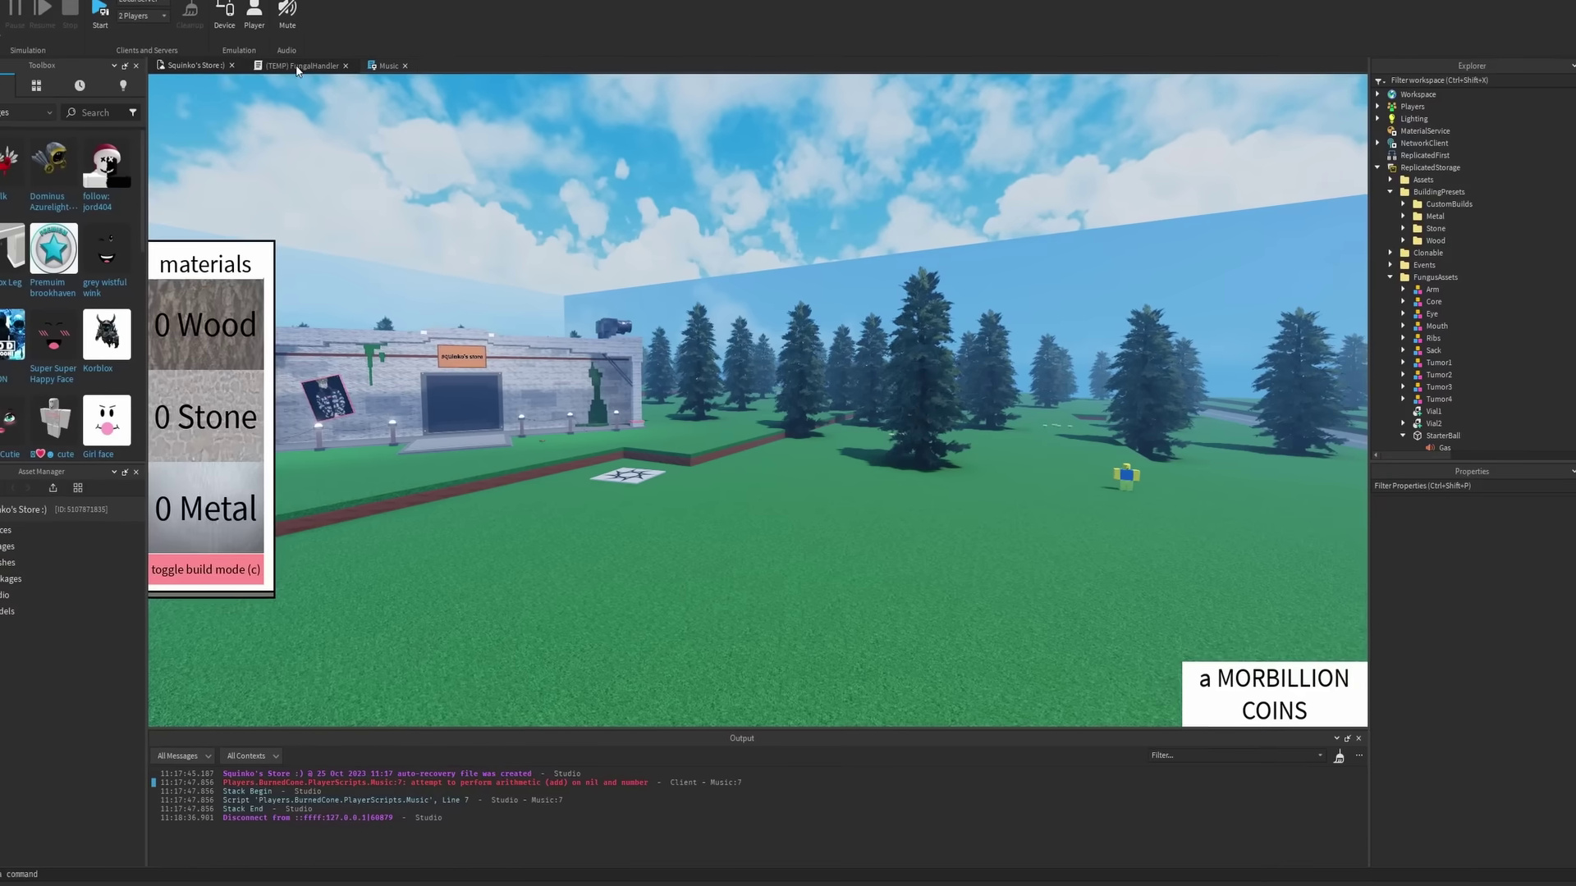
Step: In the FungalHandler script, set the runFungAlg IQ argument to 5 and replace the StartingNodes argument with 2
click(312, 74)
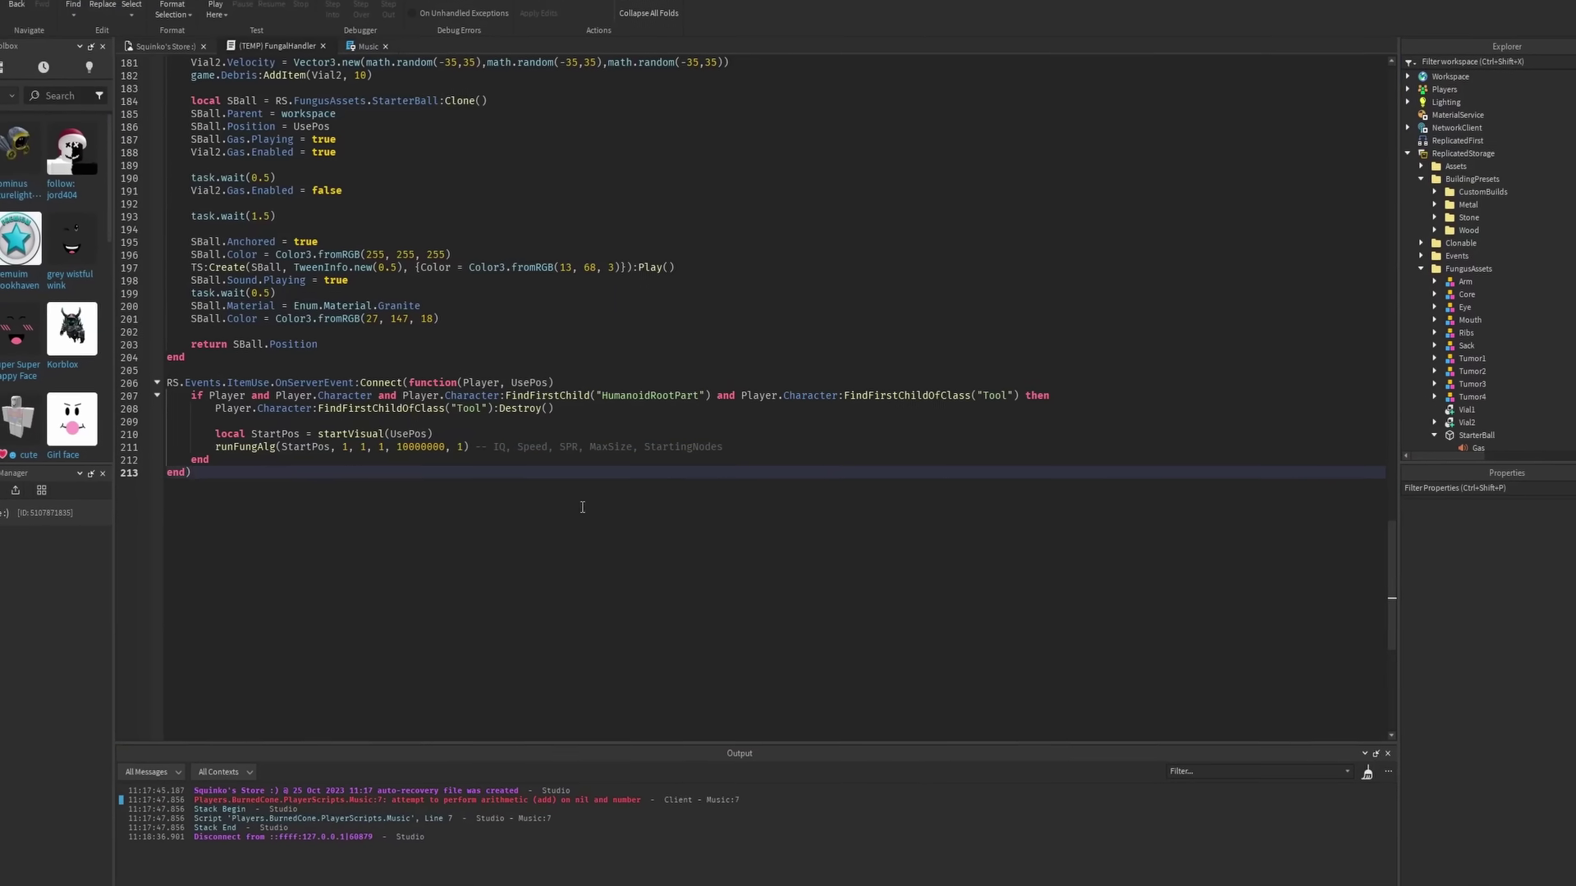
double_click(333, 447)
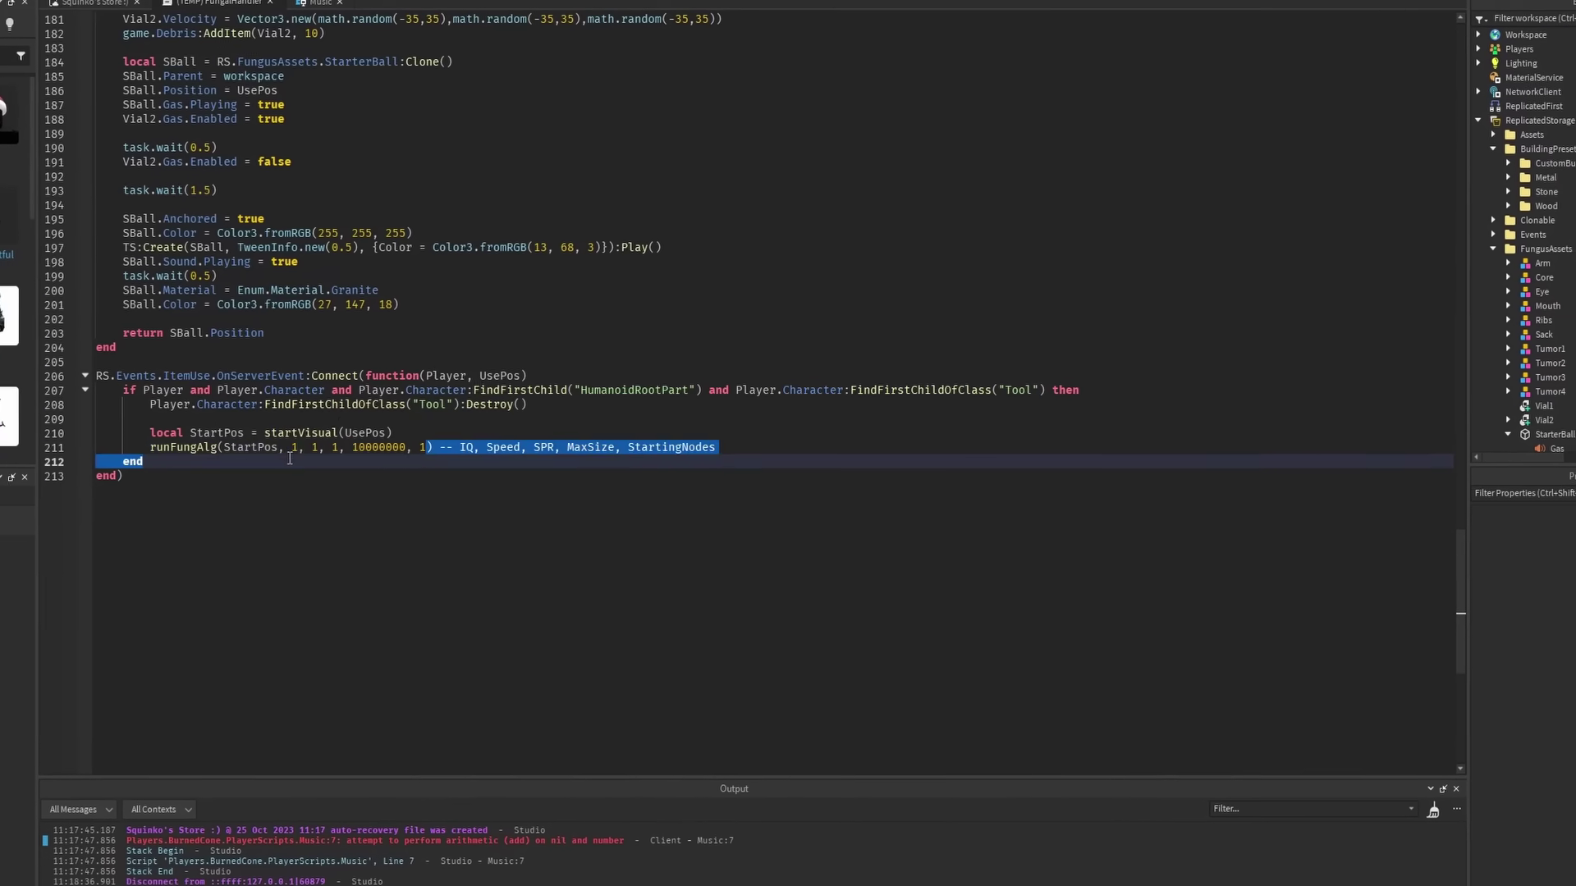
text(5)
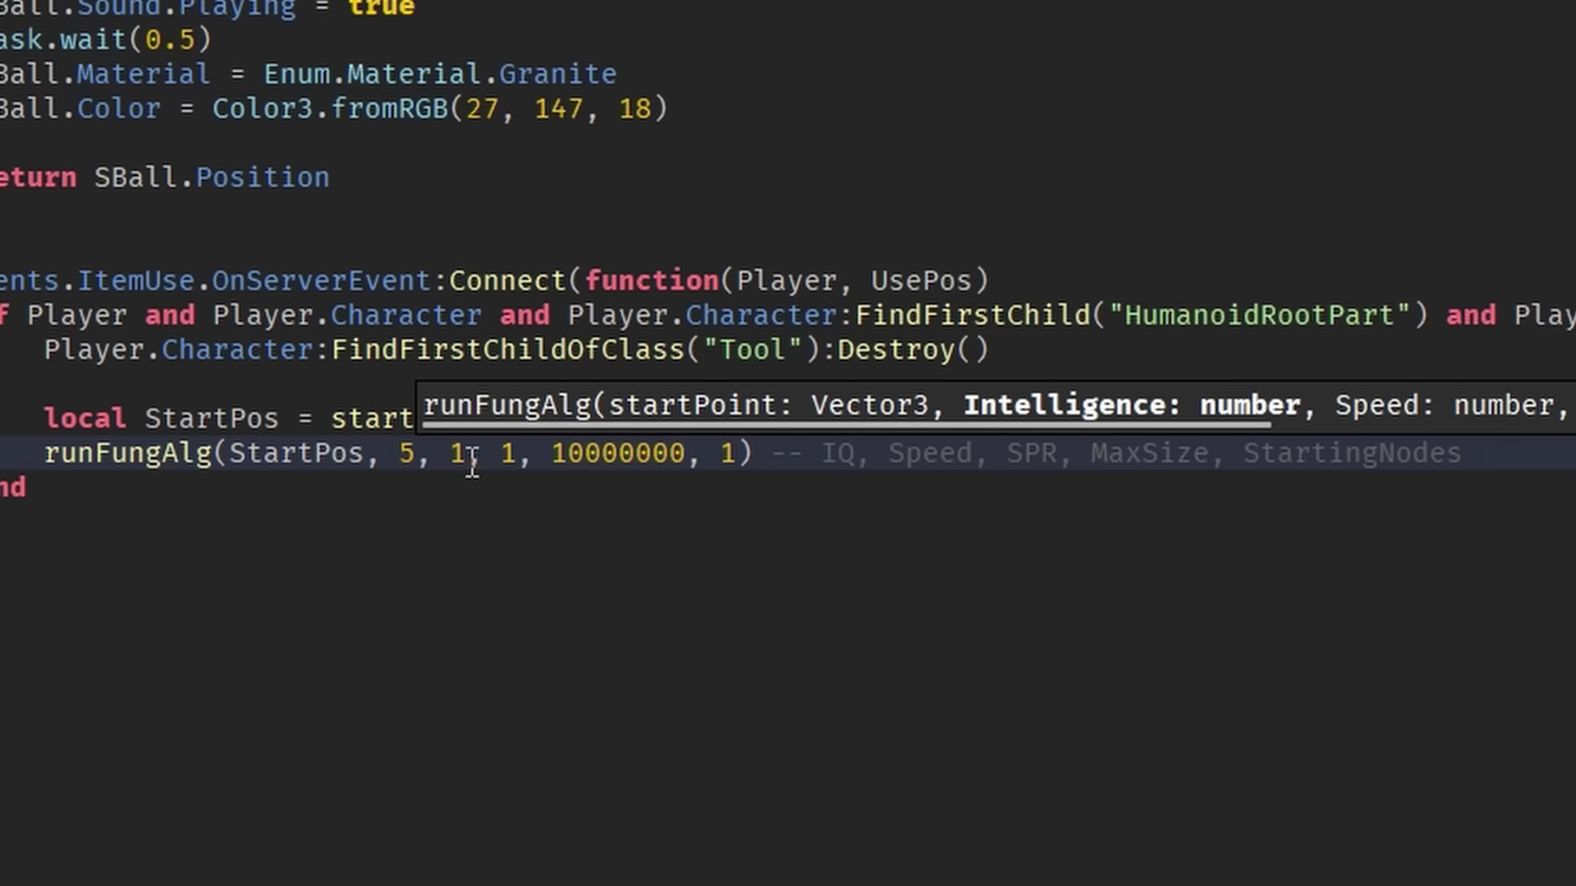
key(Down)
key(Down)
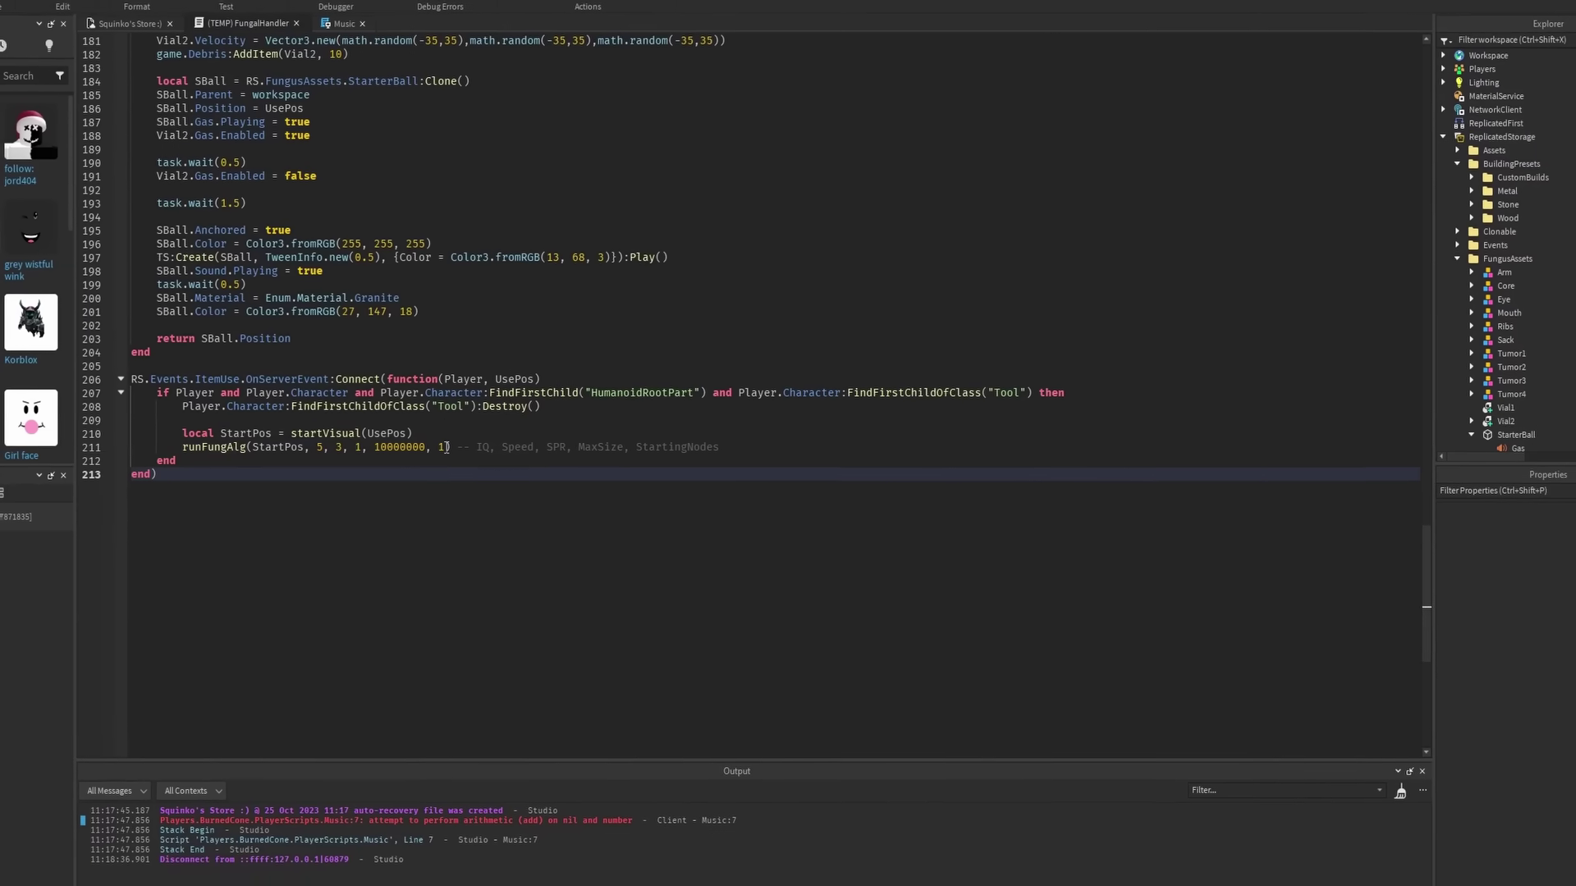
double_click(483, 446)
text(2)
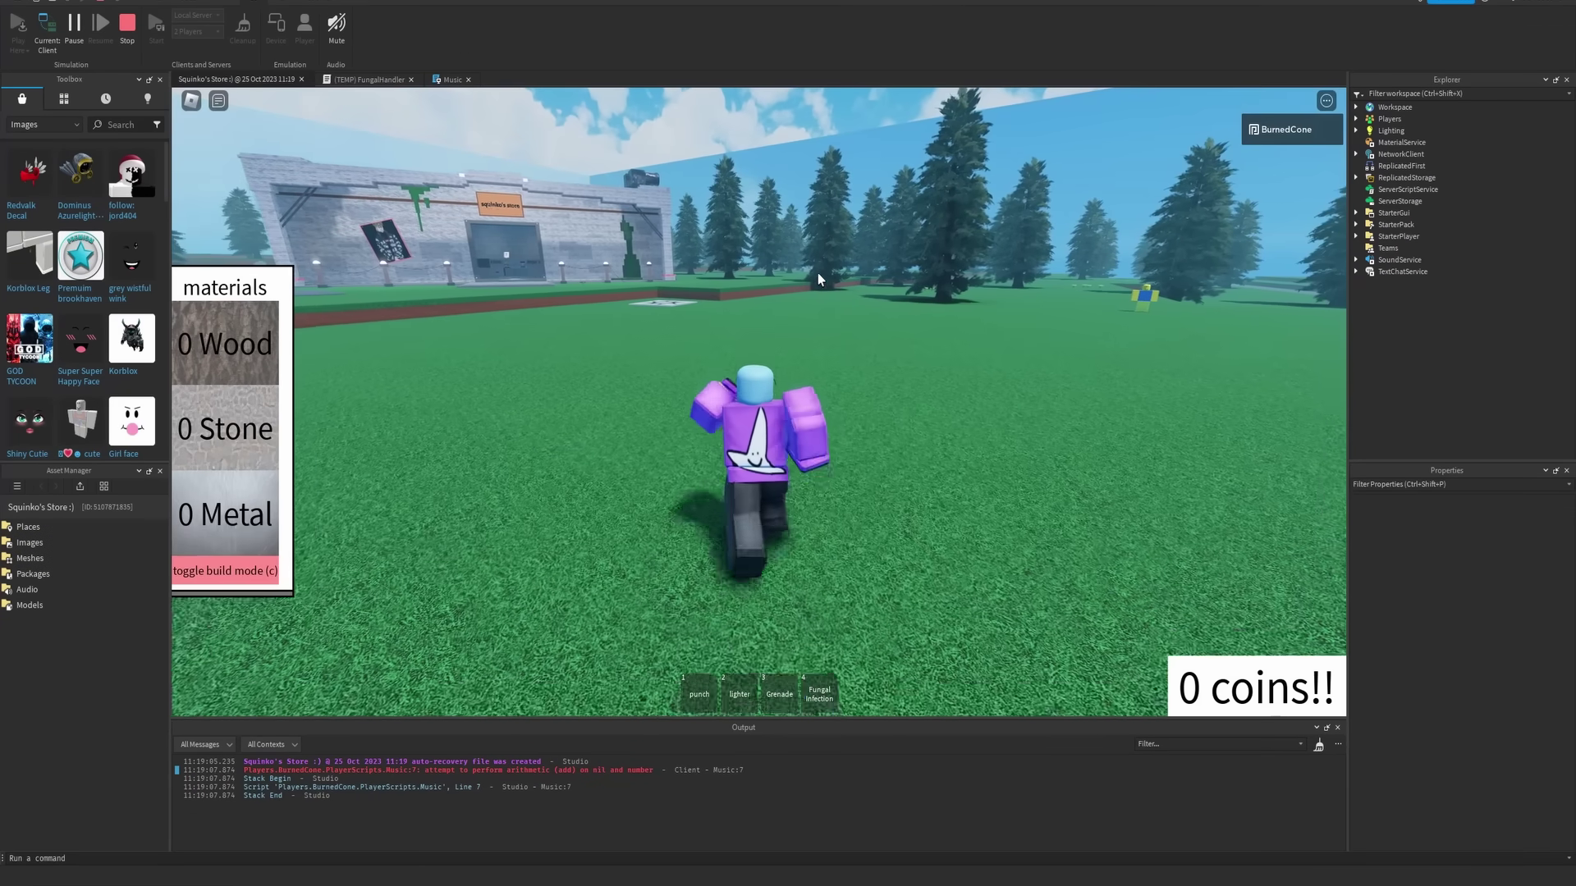
Step: Walk the character back and forth toward the branching fungus while swinging the camera to watch it spread
right_drag(817, 280, 473, 282)
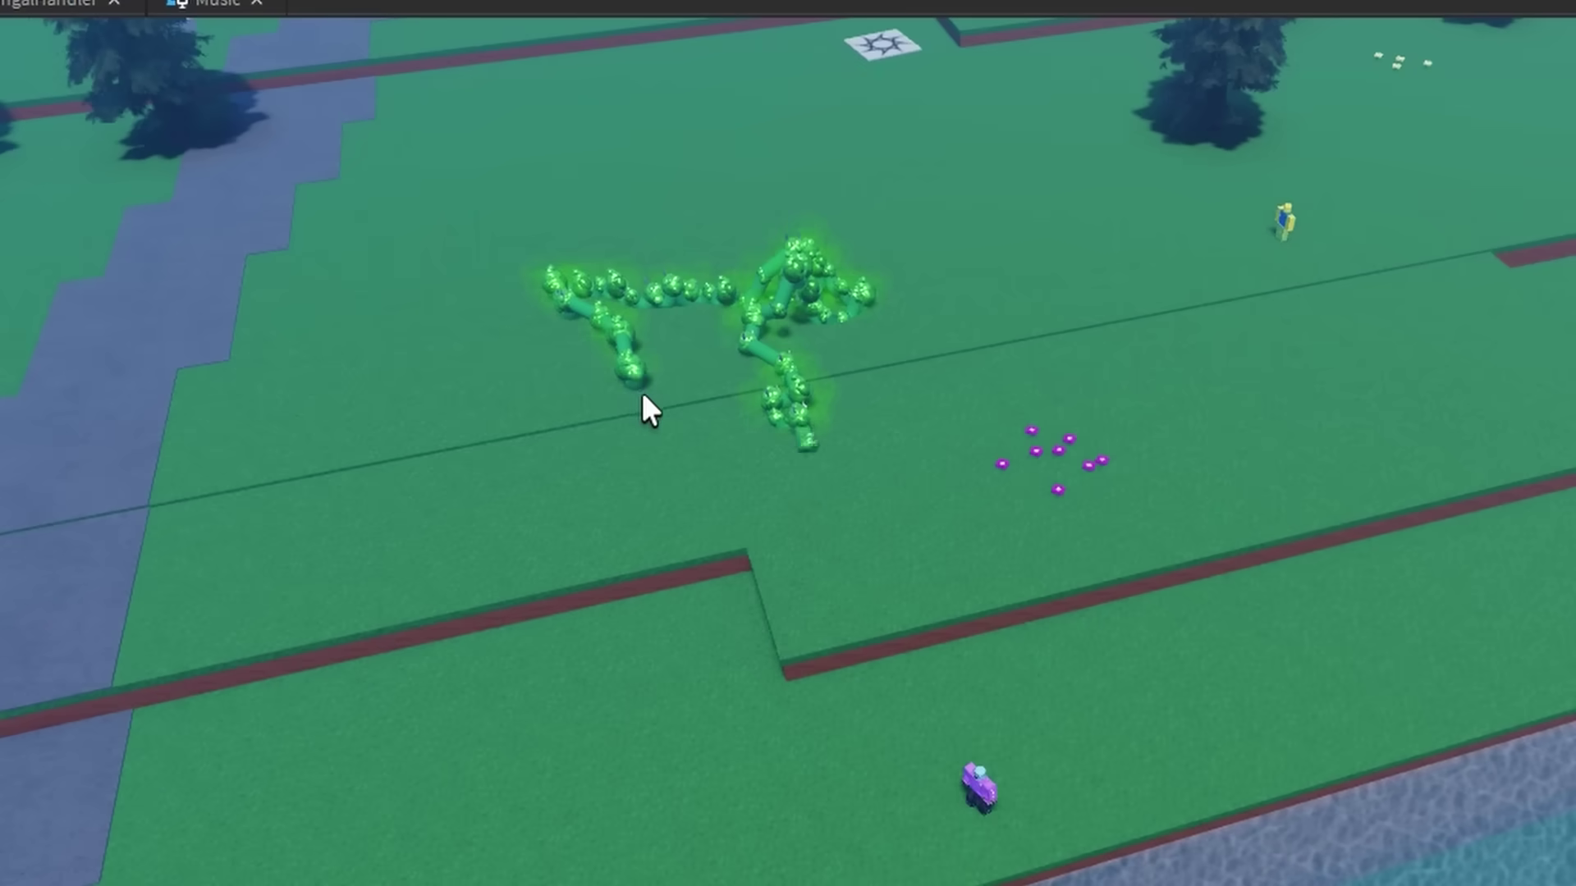
key(s)
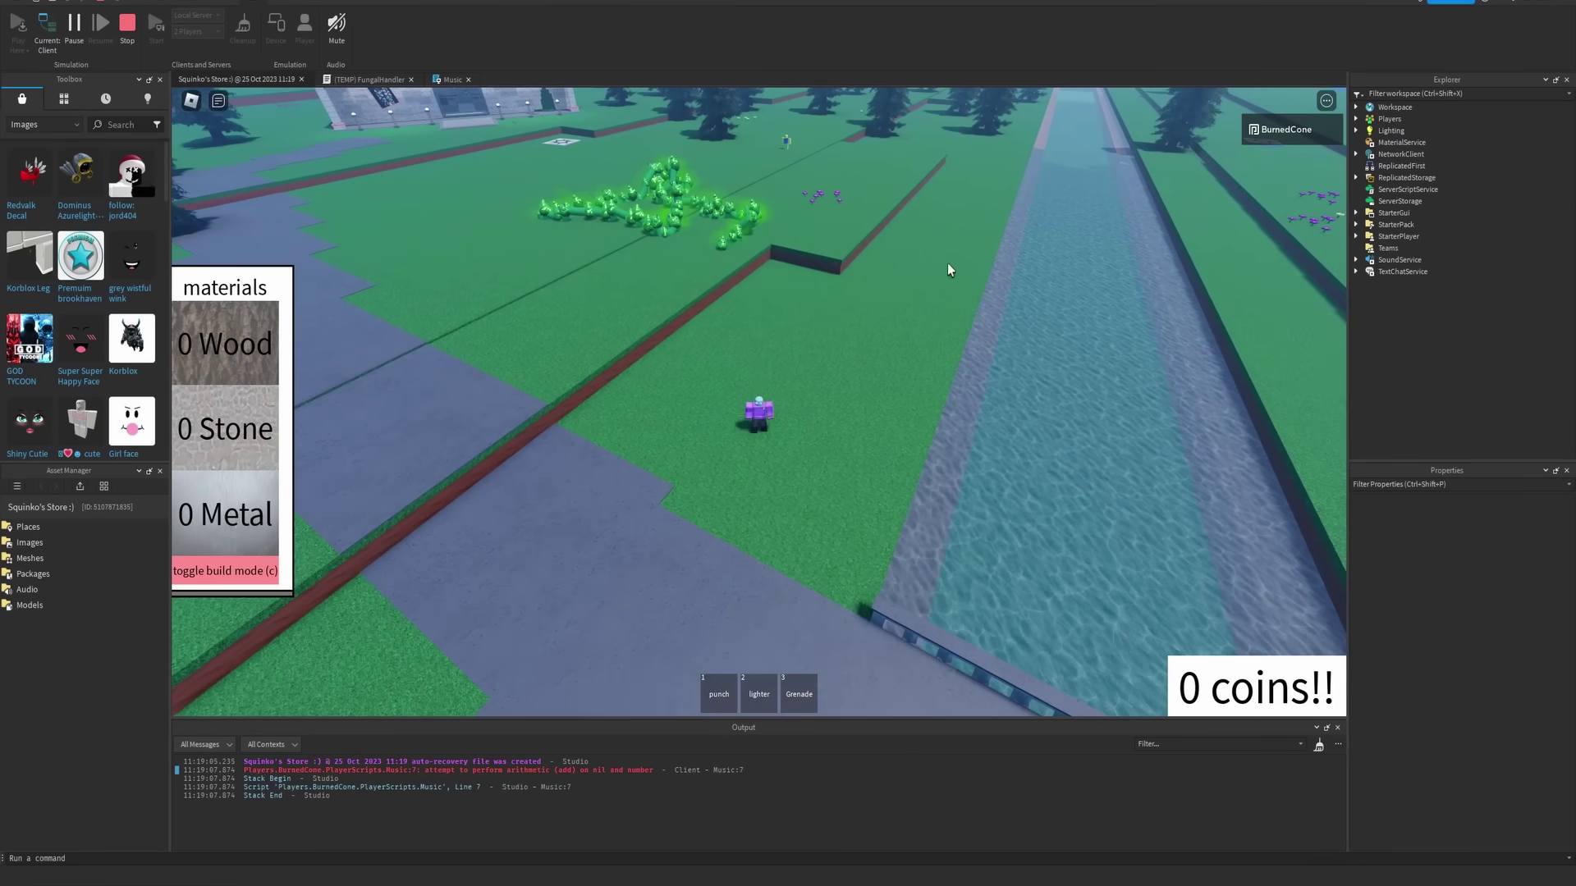
key(w)
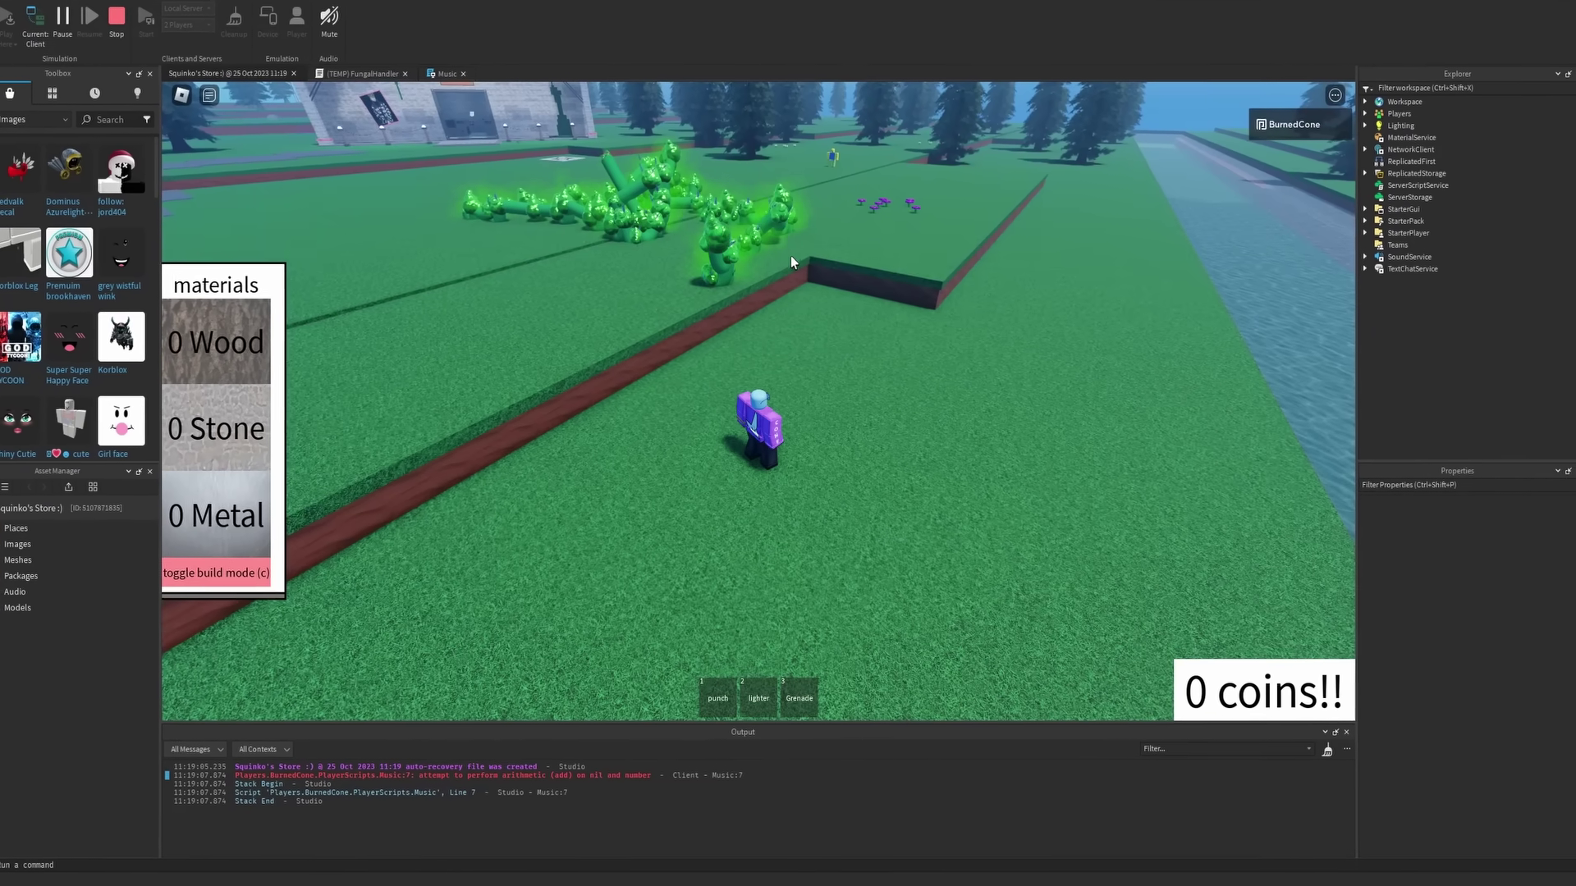
key(s)
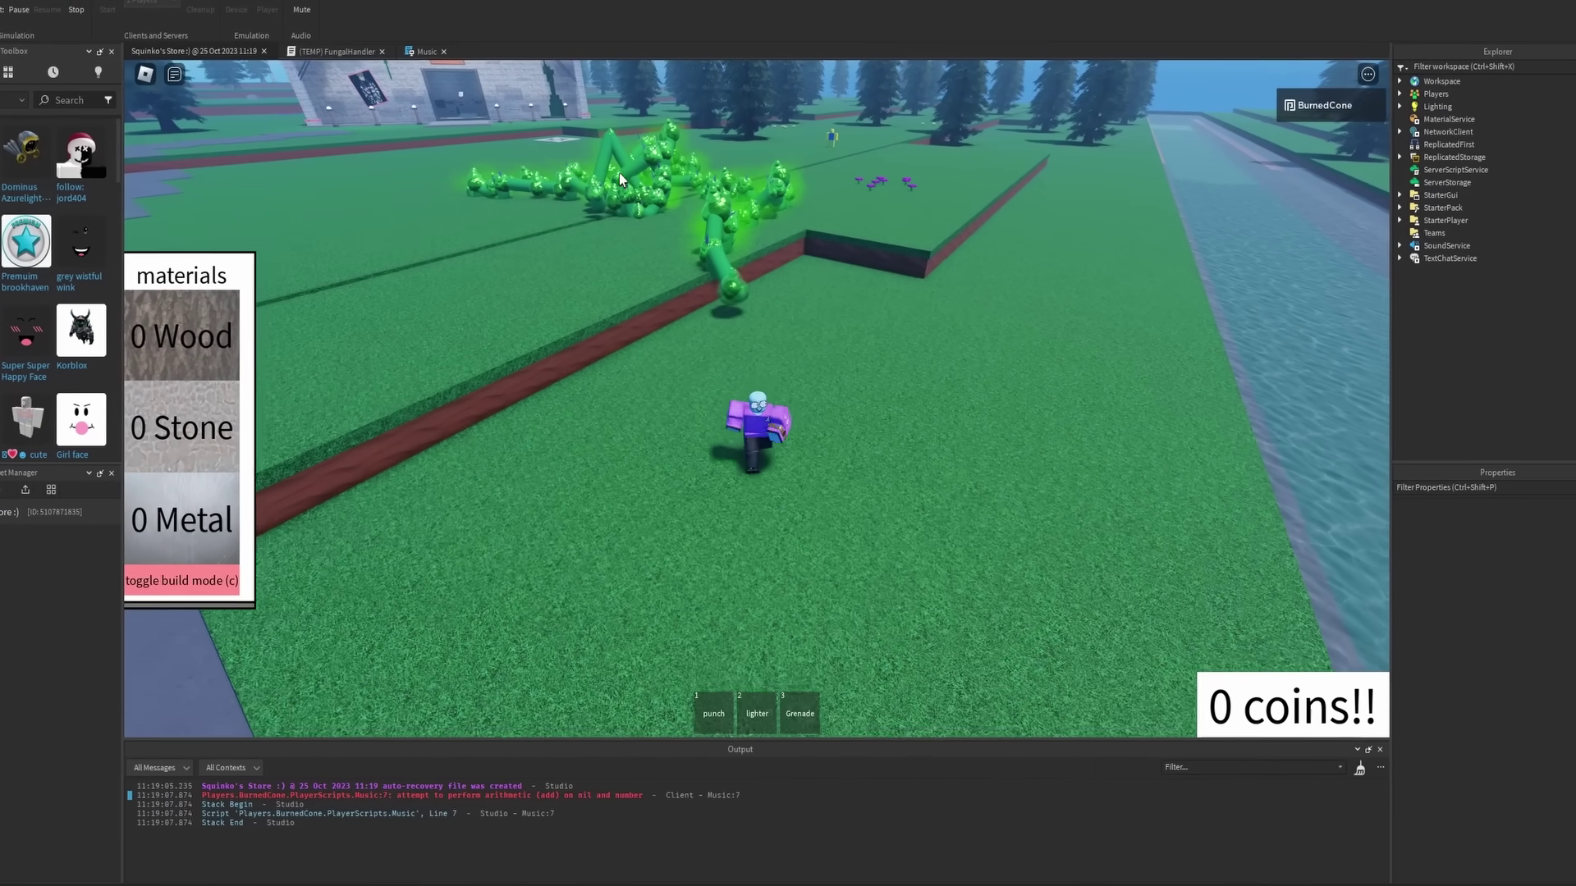
key(w)
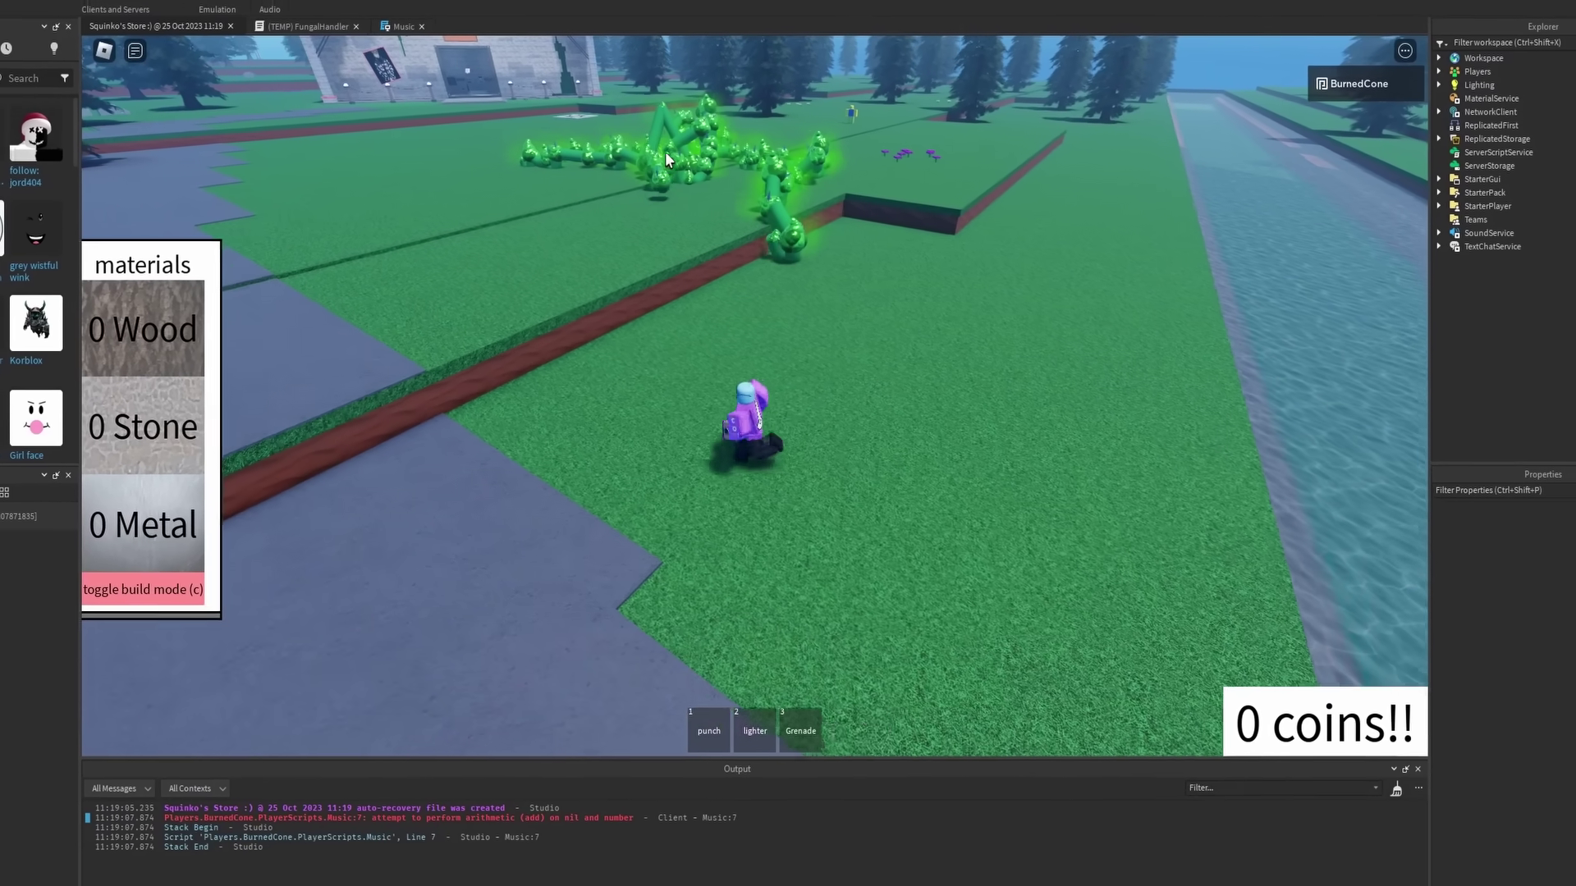
key(w)
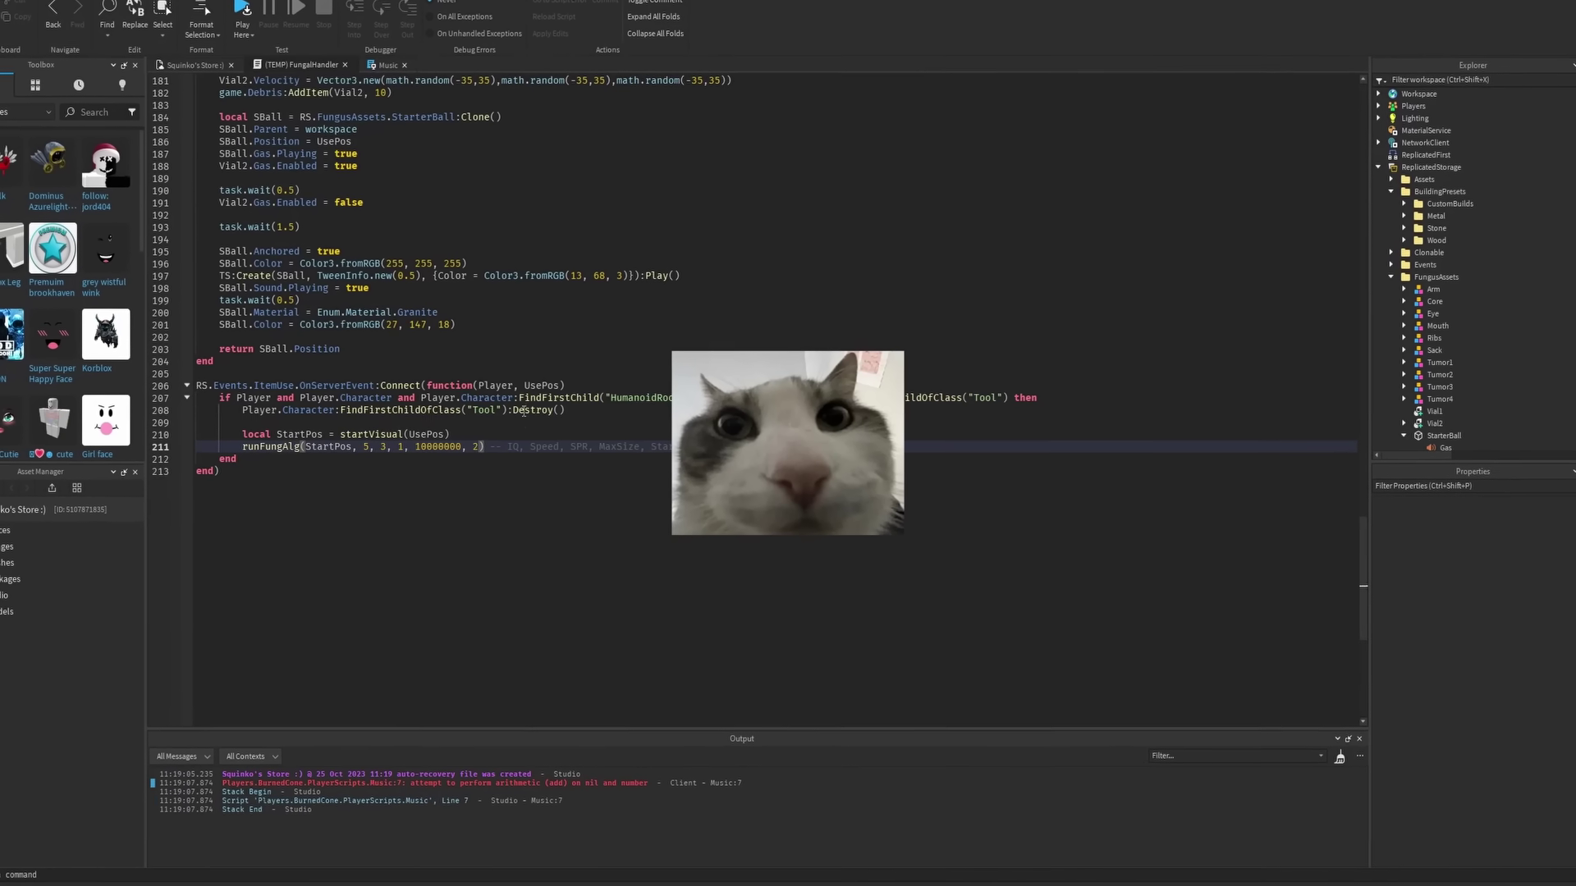
Step: Edit line 211 to runFungAlg(StartPos, 10, 10, 3, 10000000, 10)
double_click(325, 446)
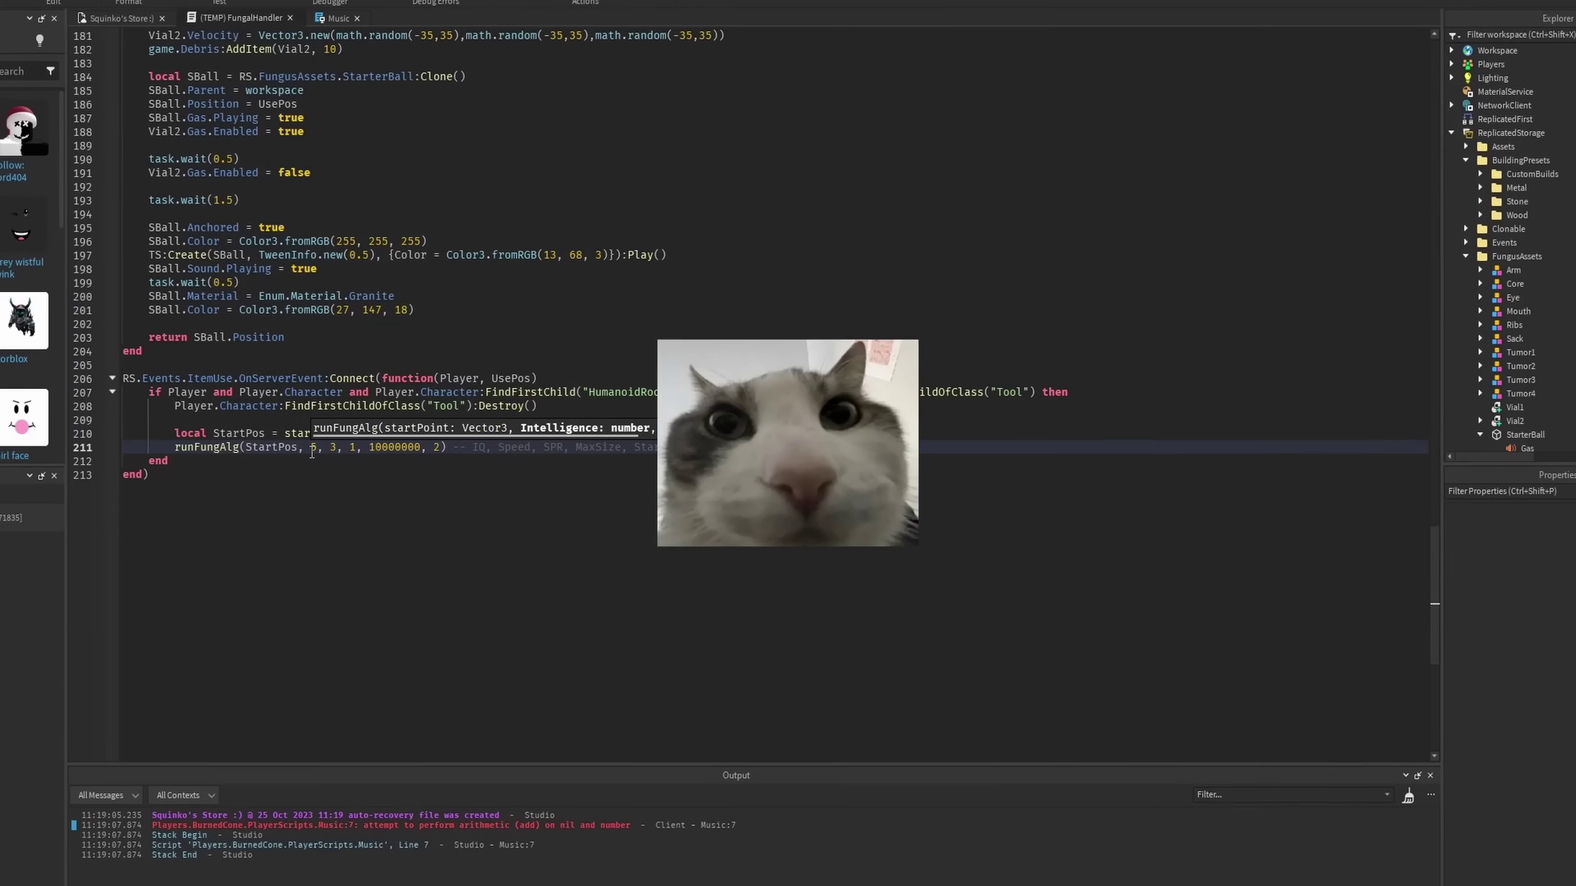
text(10)
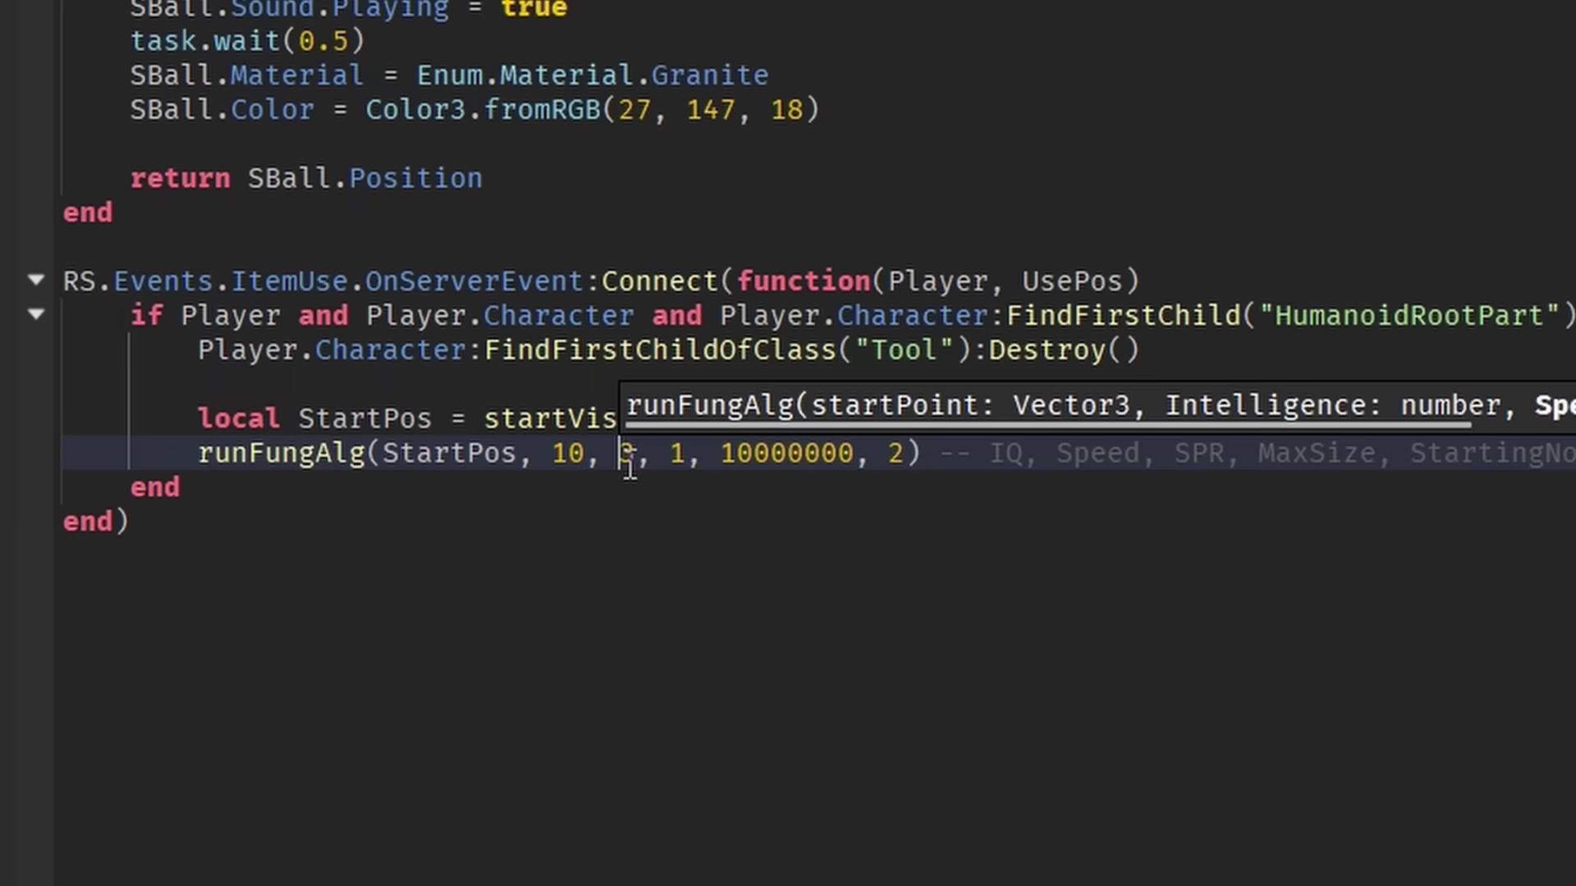
double_click(629, 460)
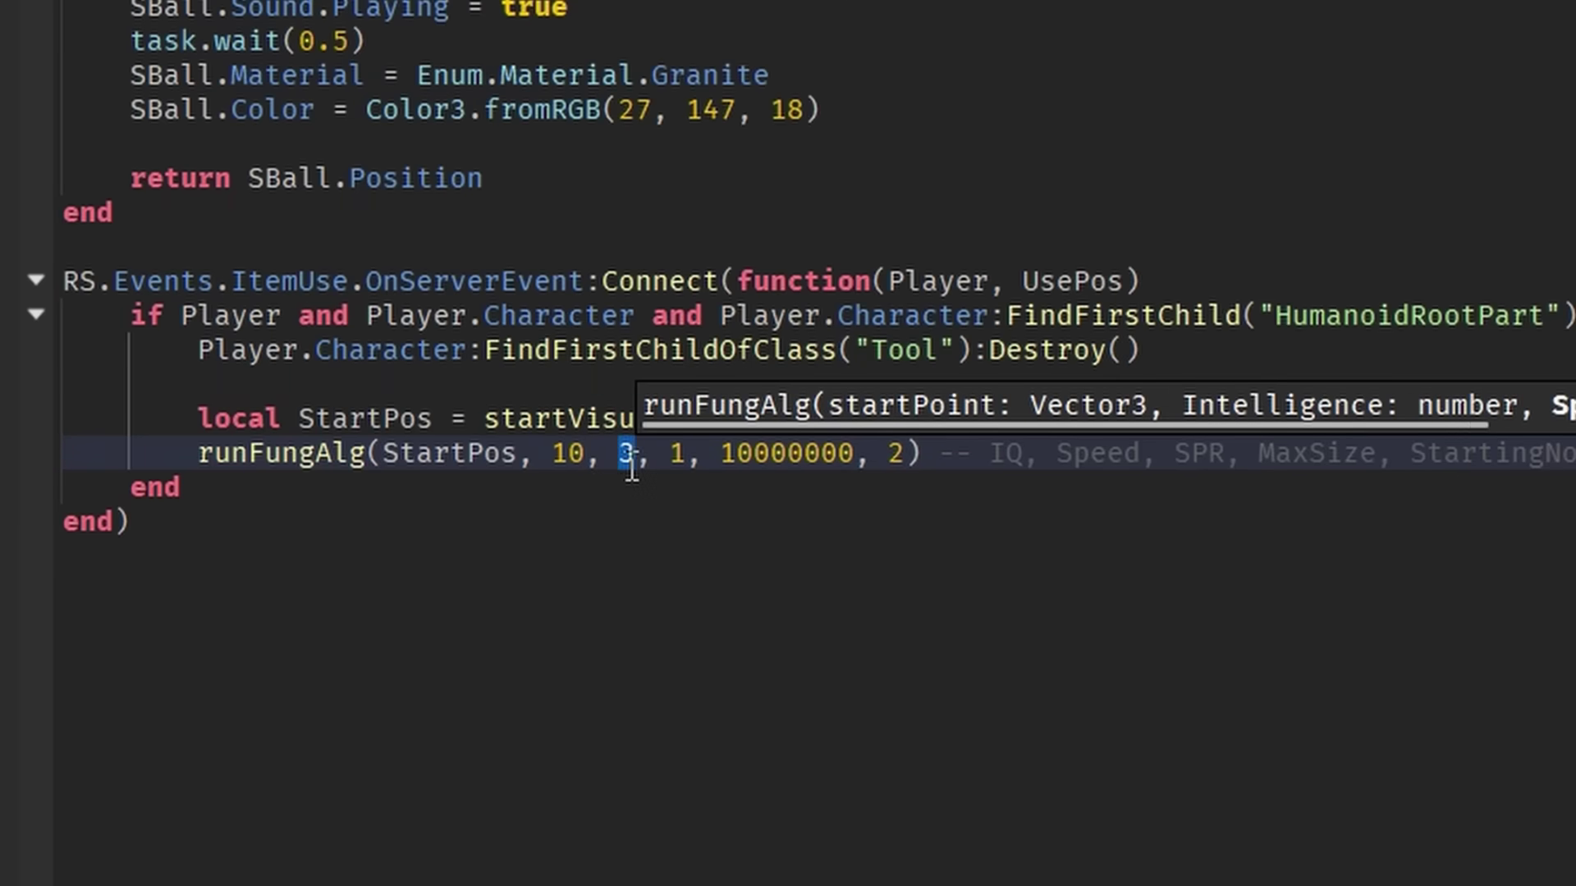
text(0)
double_click(677, 453)
text(3)
double_click(799, 456)
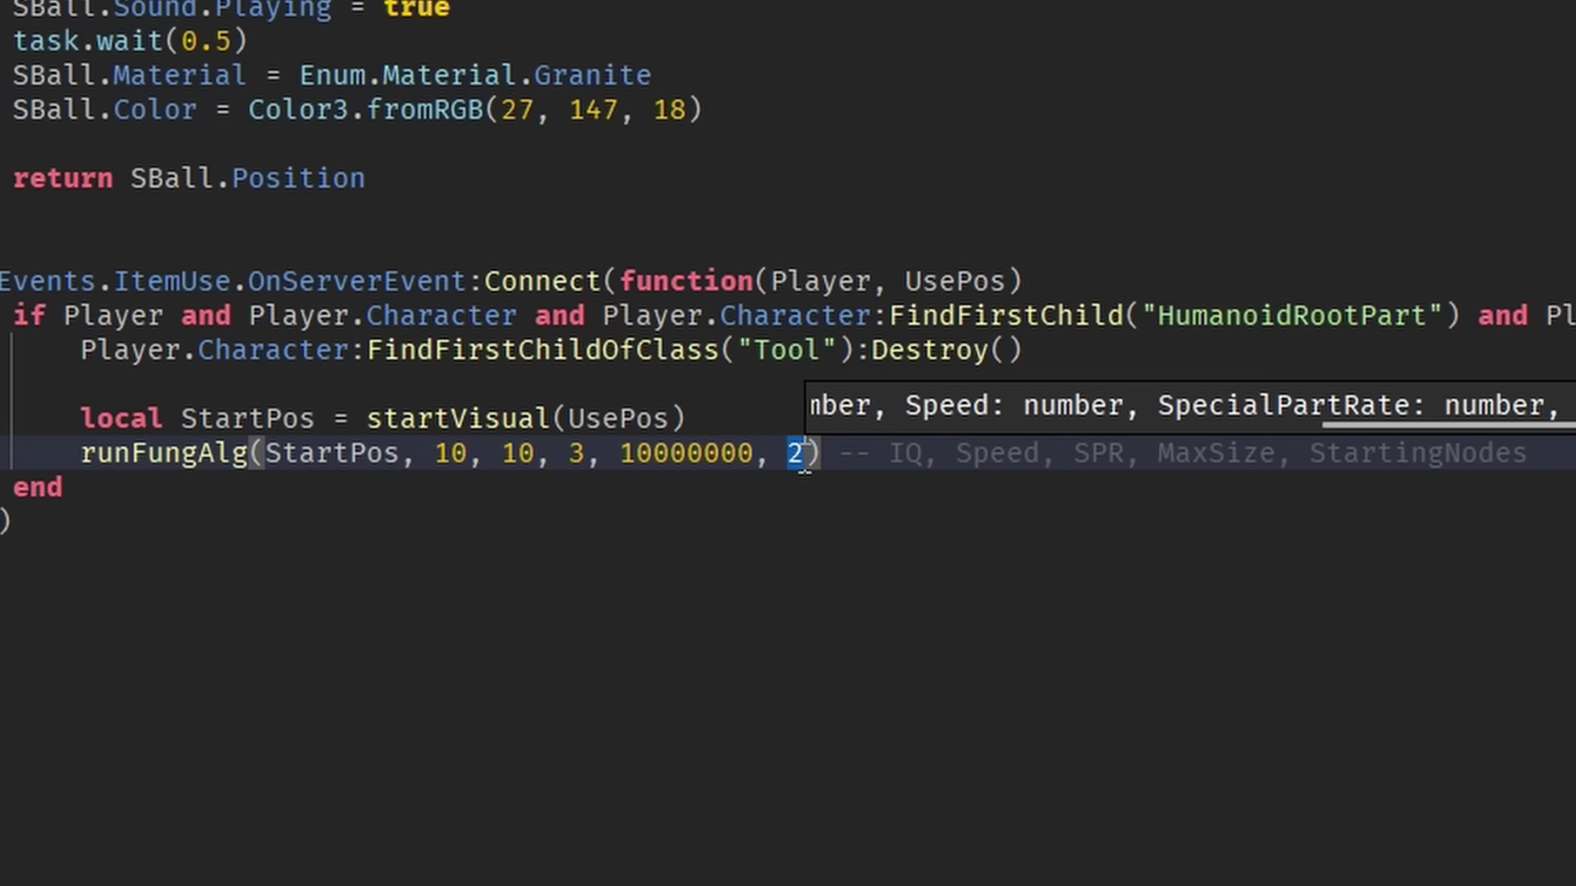
text(0)
click(1105, 548)
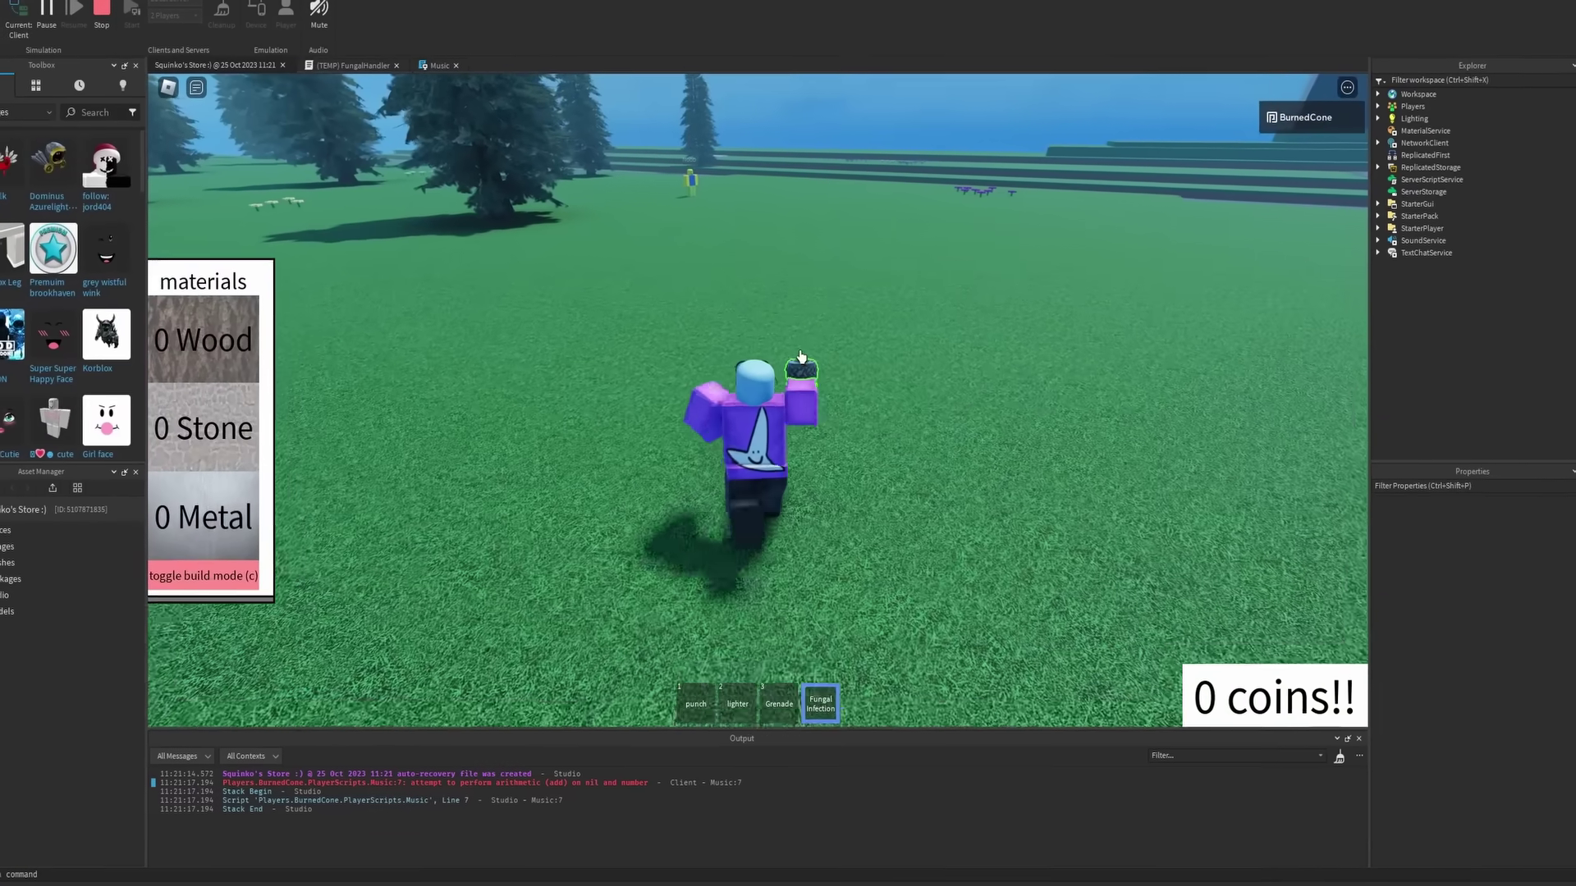
Step: Throw the Fungal Infection vial and run up the ramp into the store as the fungus grows
click(801, 355)
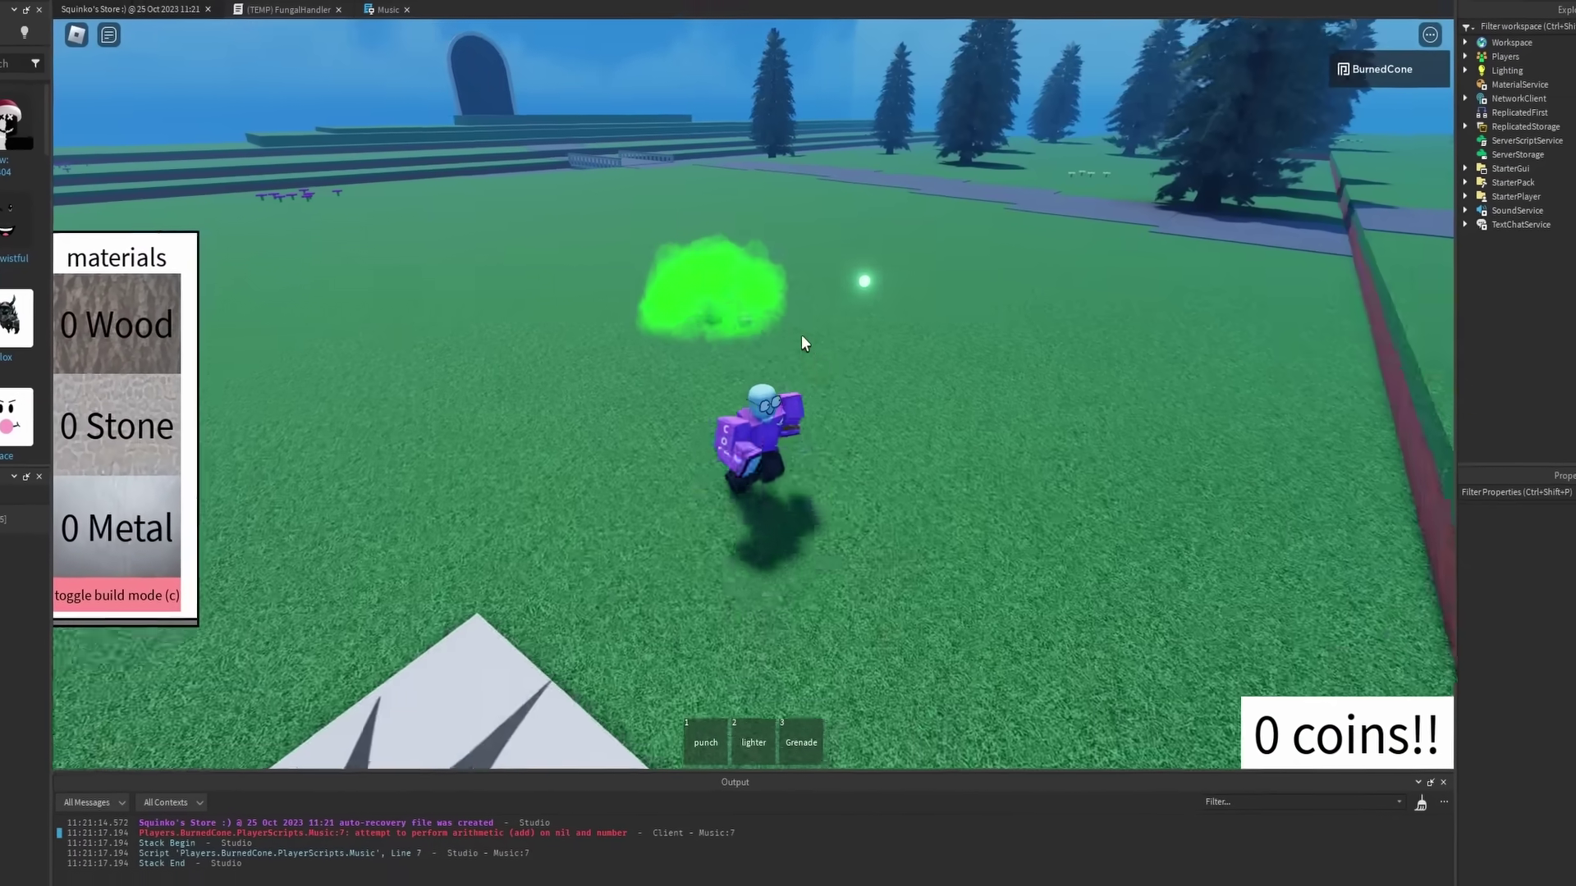
key(w)
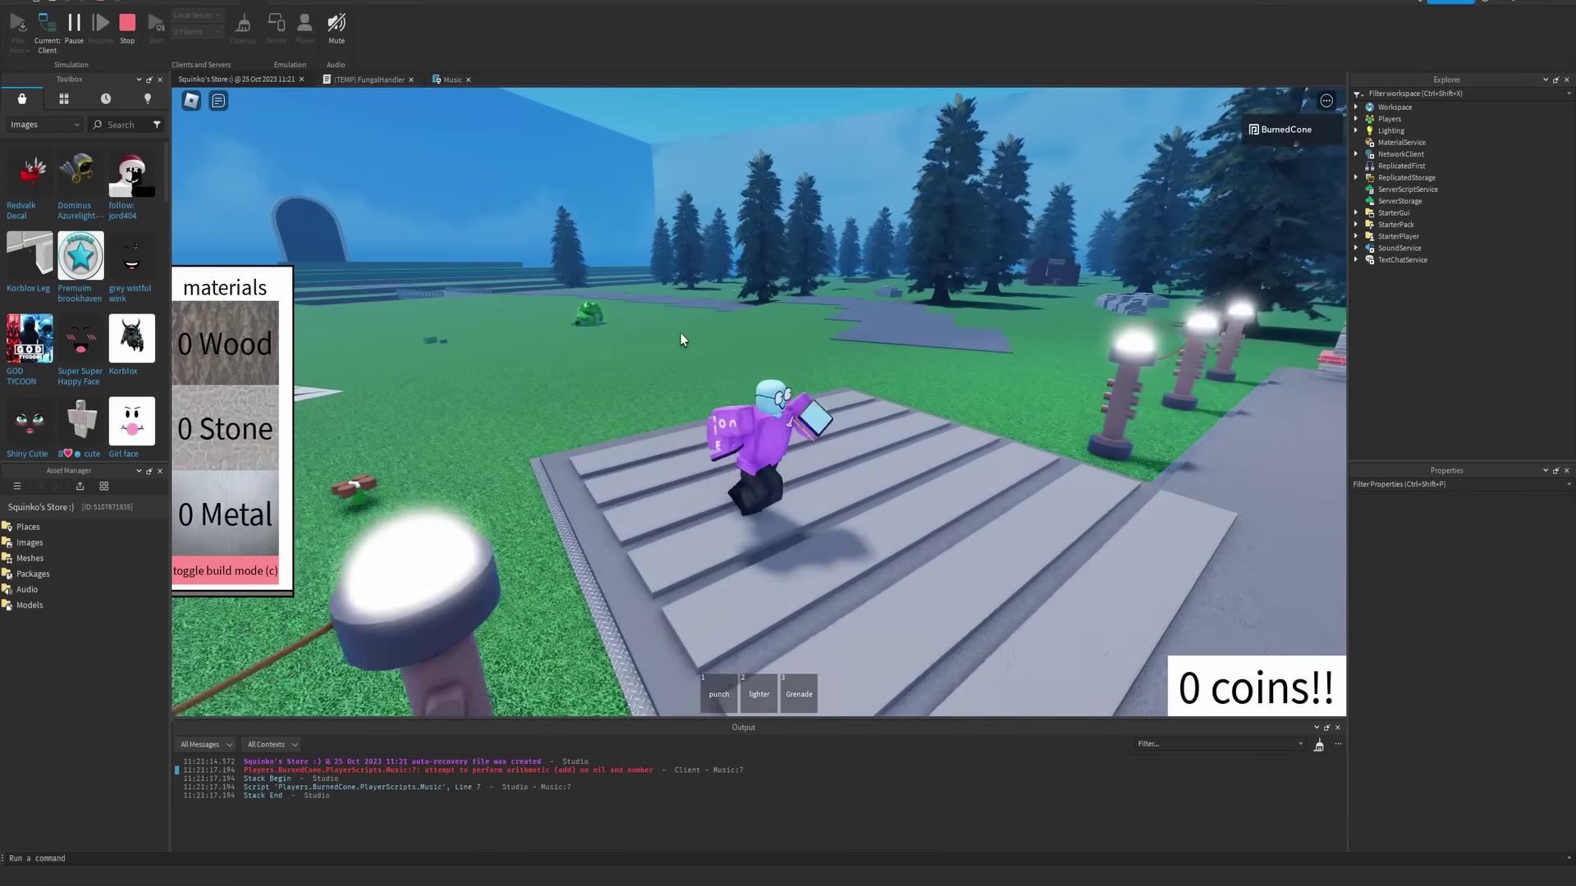
key(w)
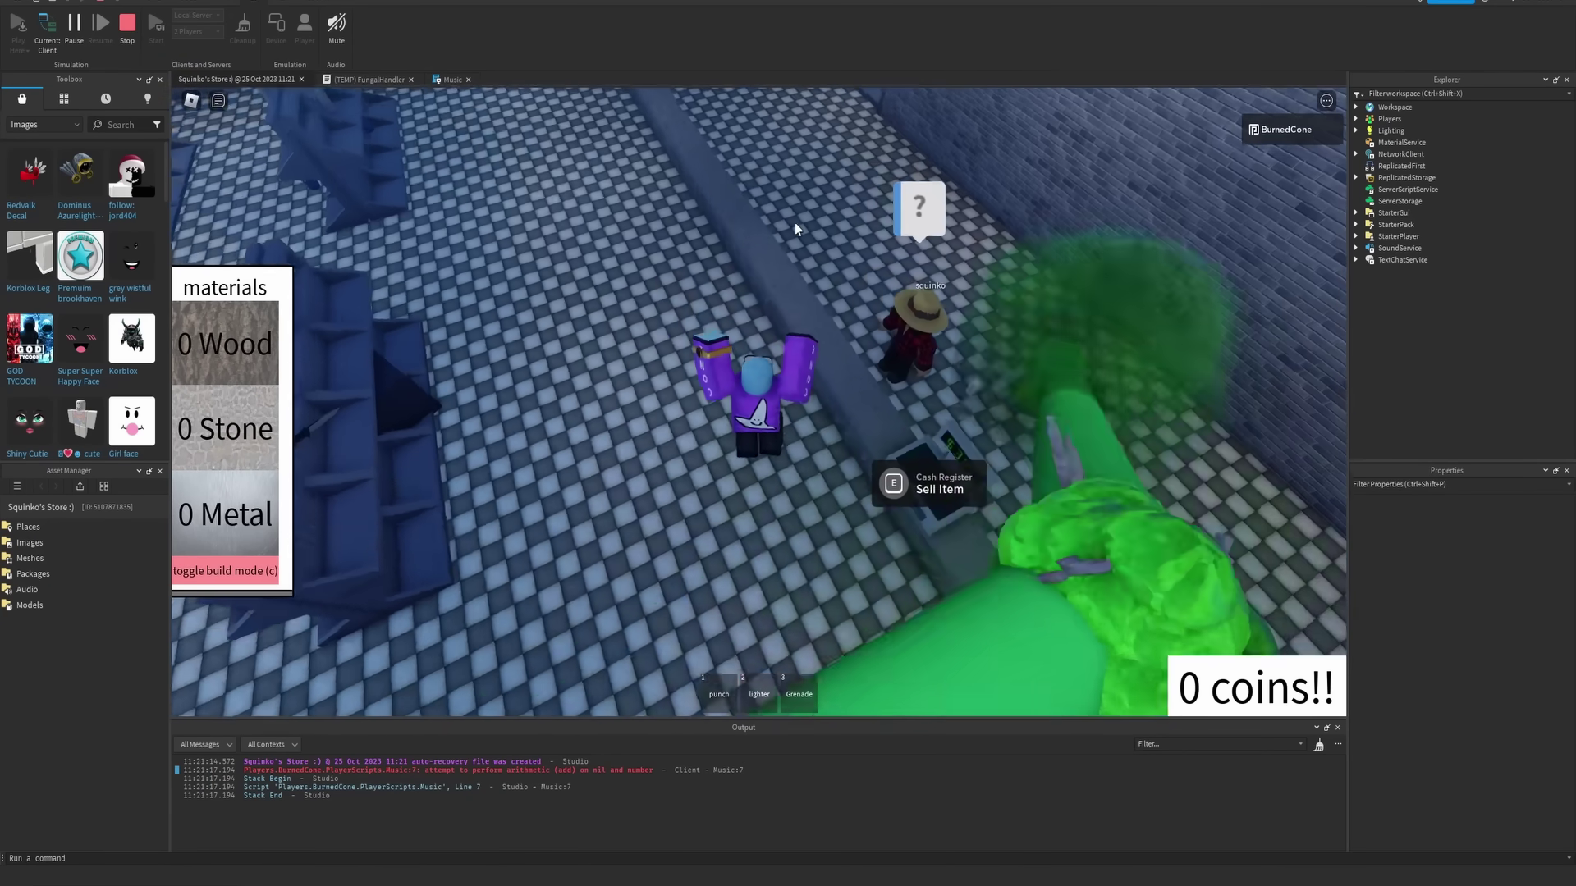
key(w)
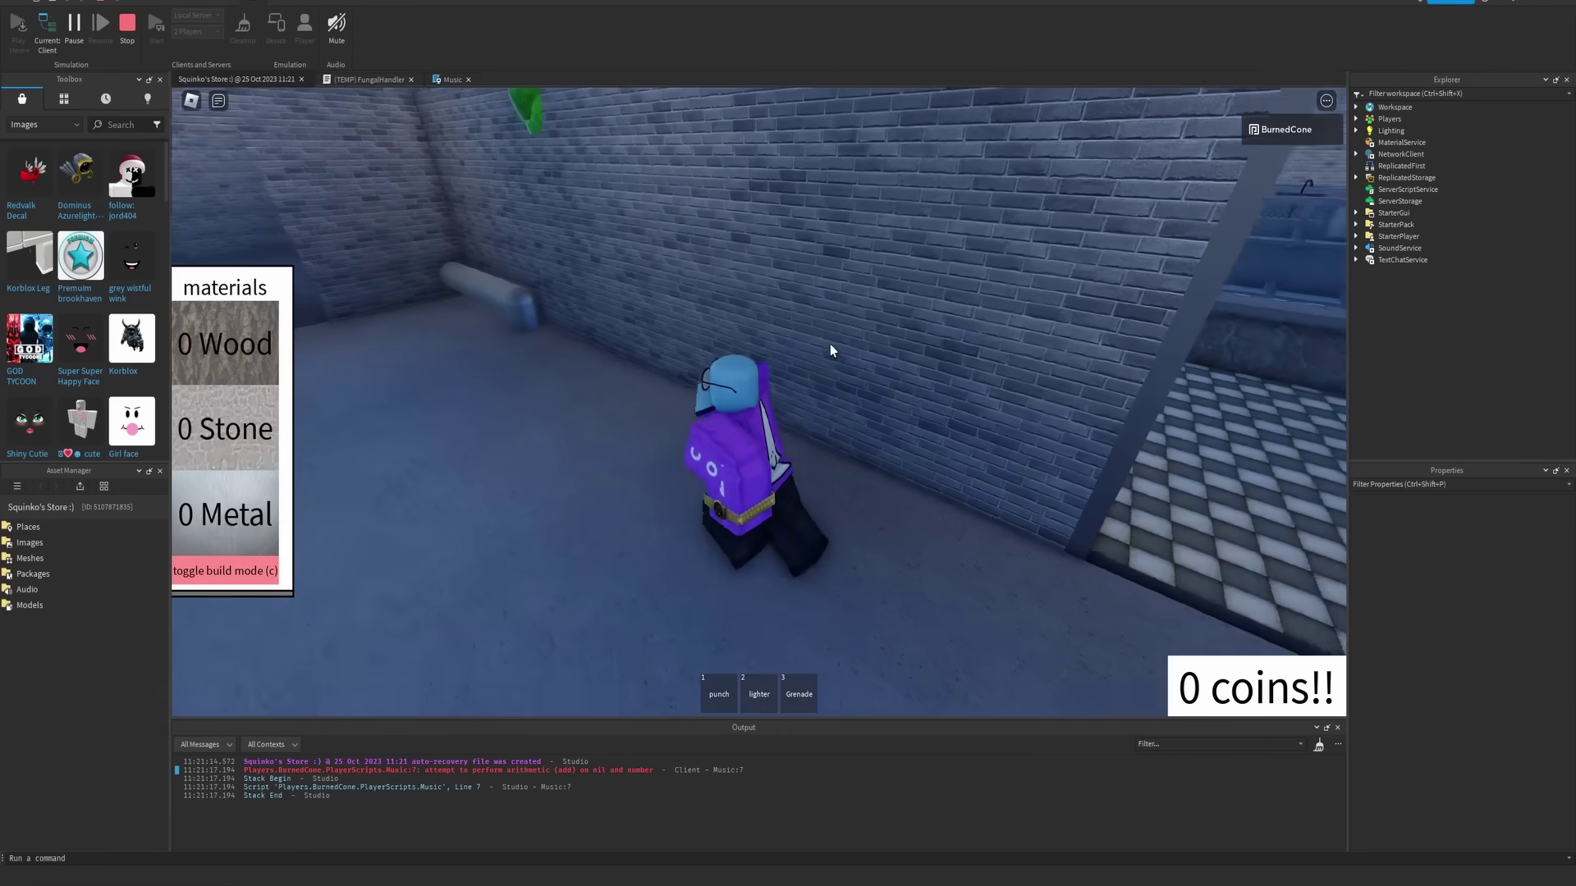
key(s)
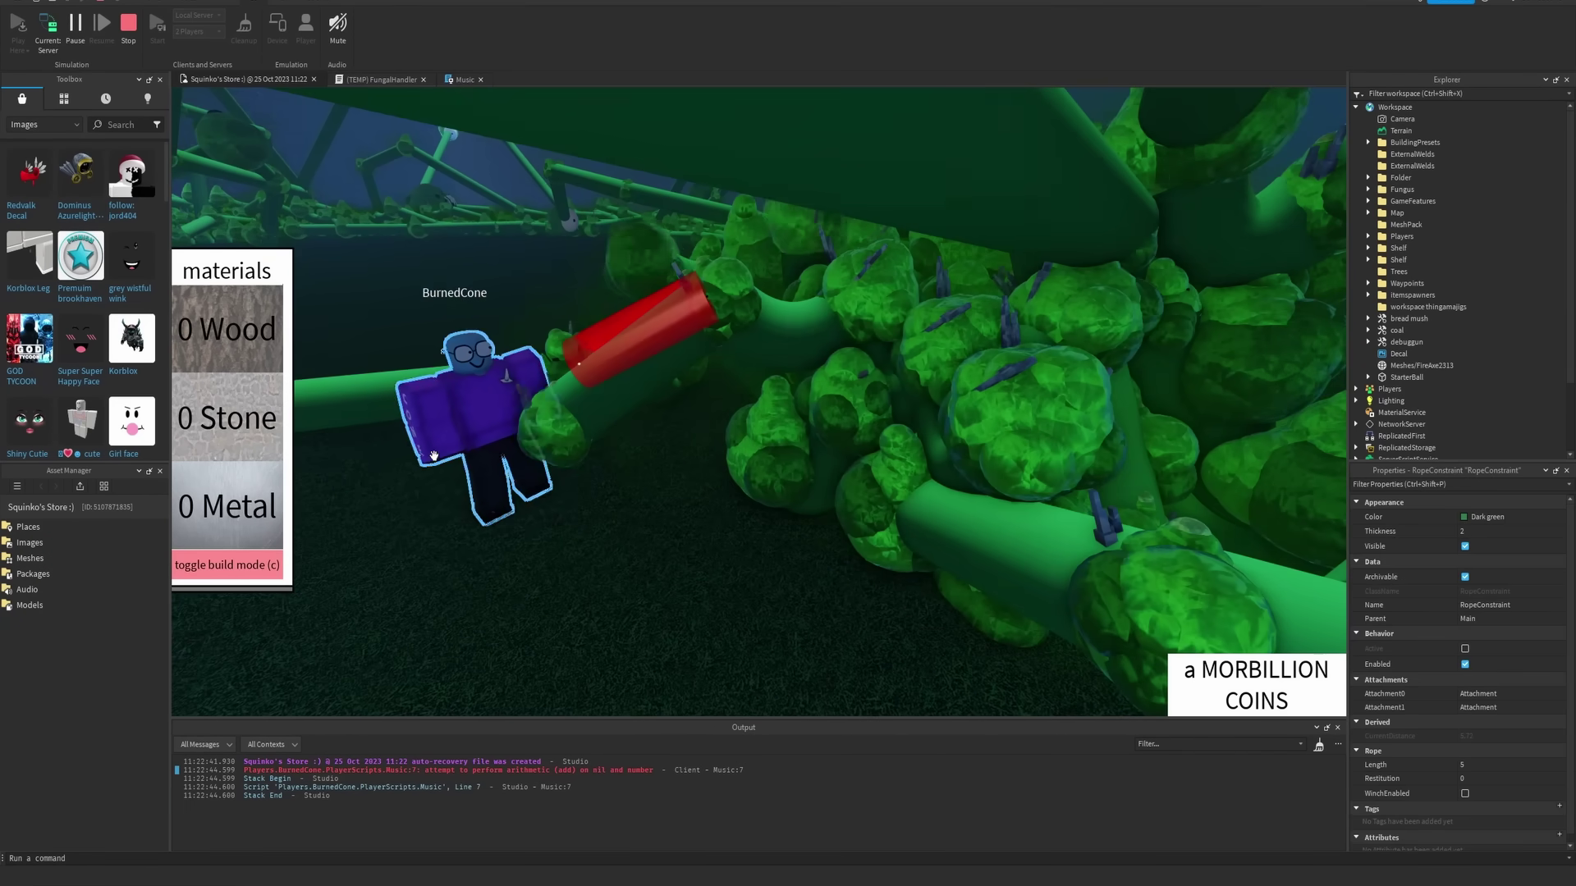
Step: Select the BurnedCone character and orbit the view over the fungal tentacles and spore column
click(434, 456)
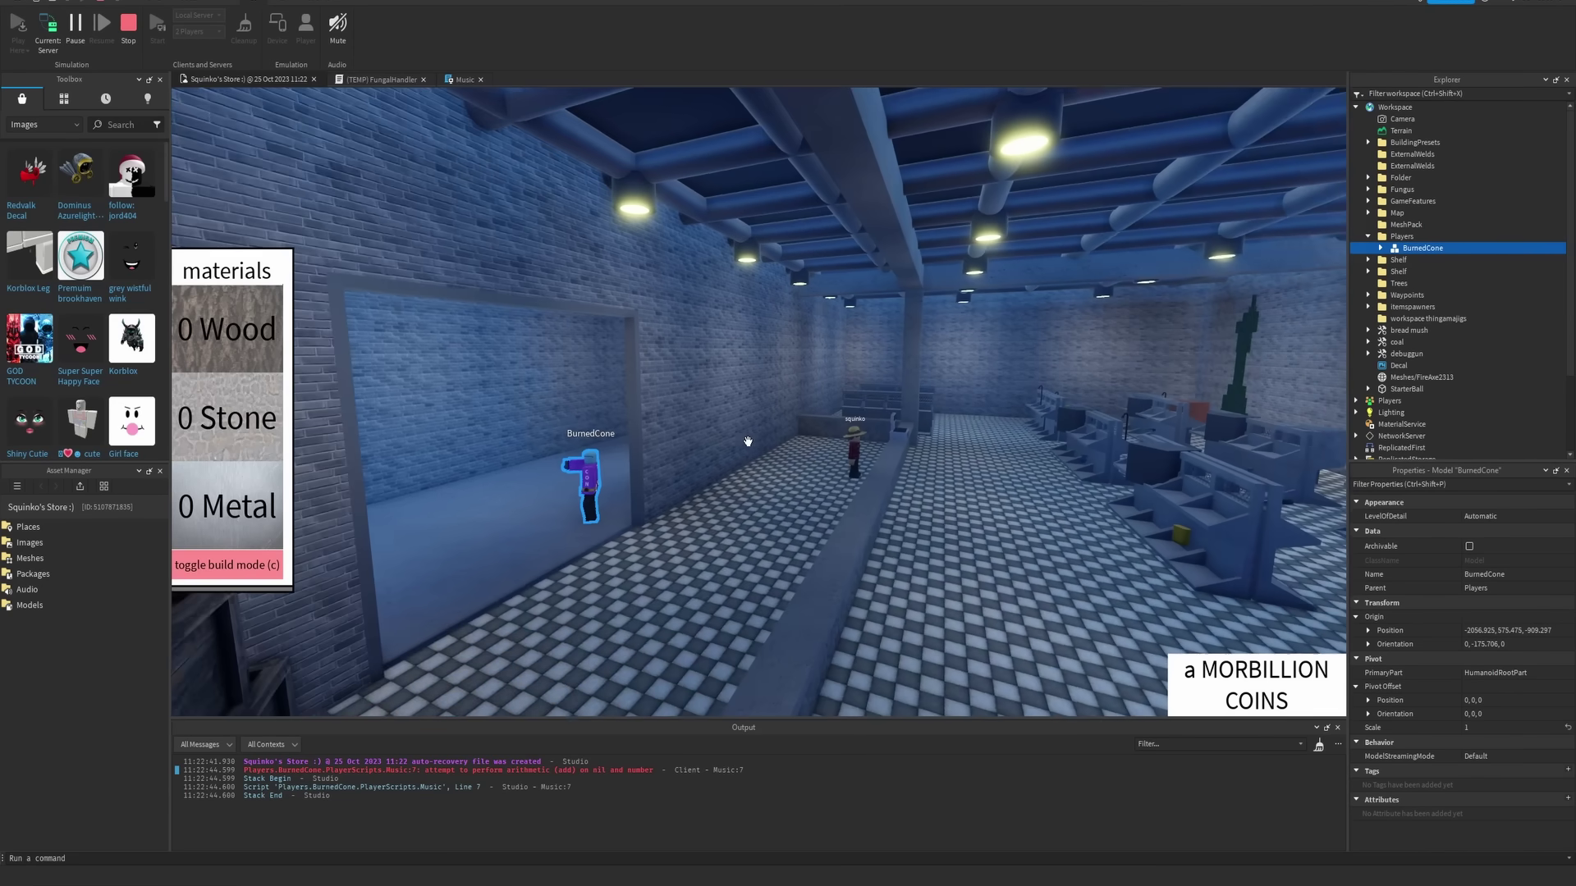
right_drag(747, 441, 748, 441)
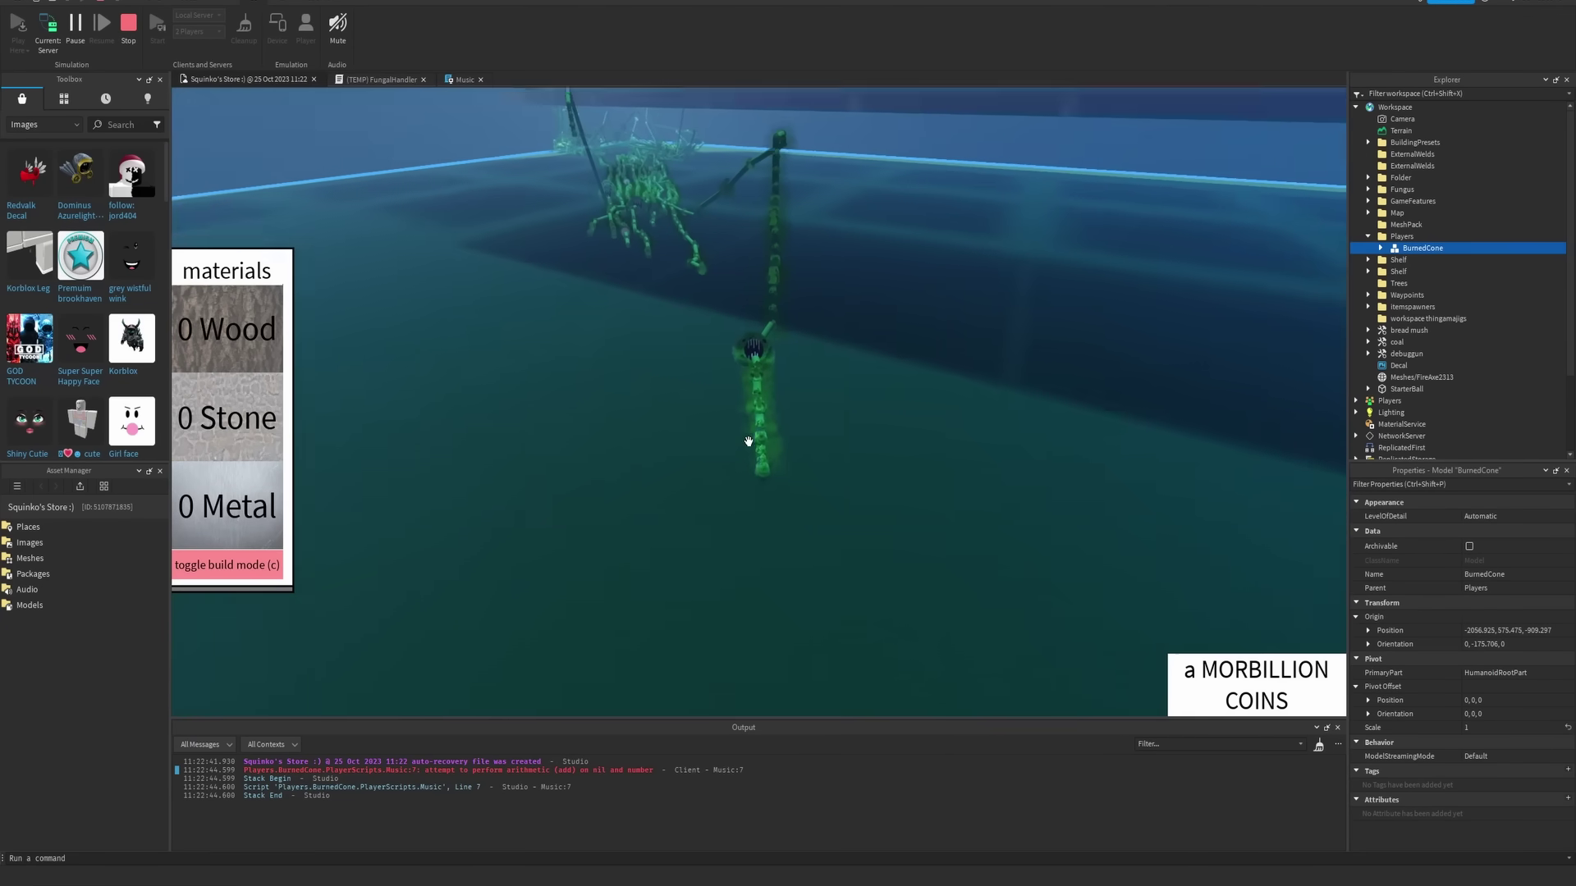
right_drag(747, 442, 609, 366)
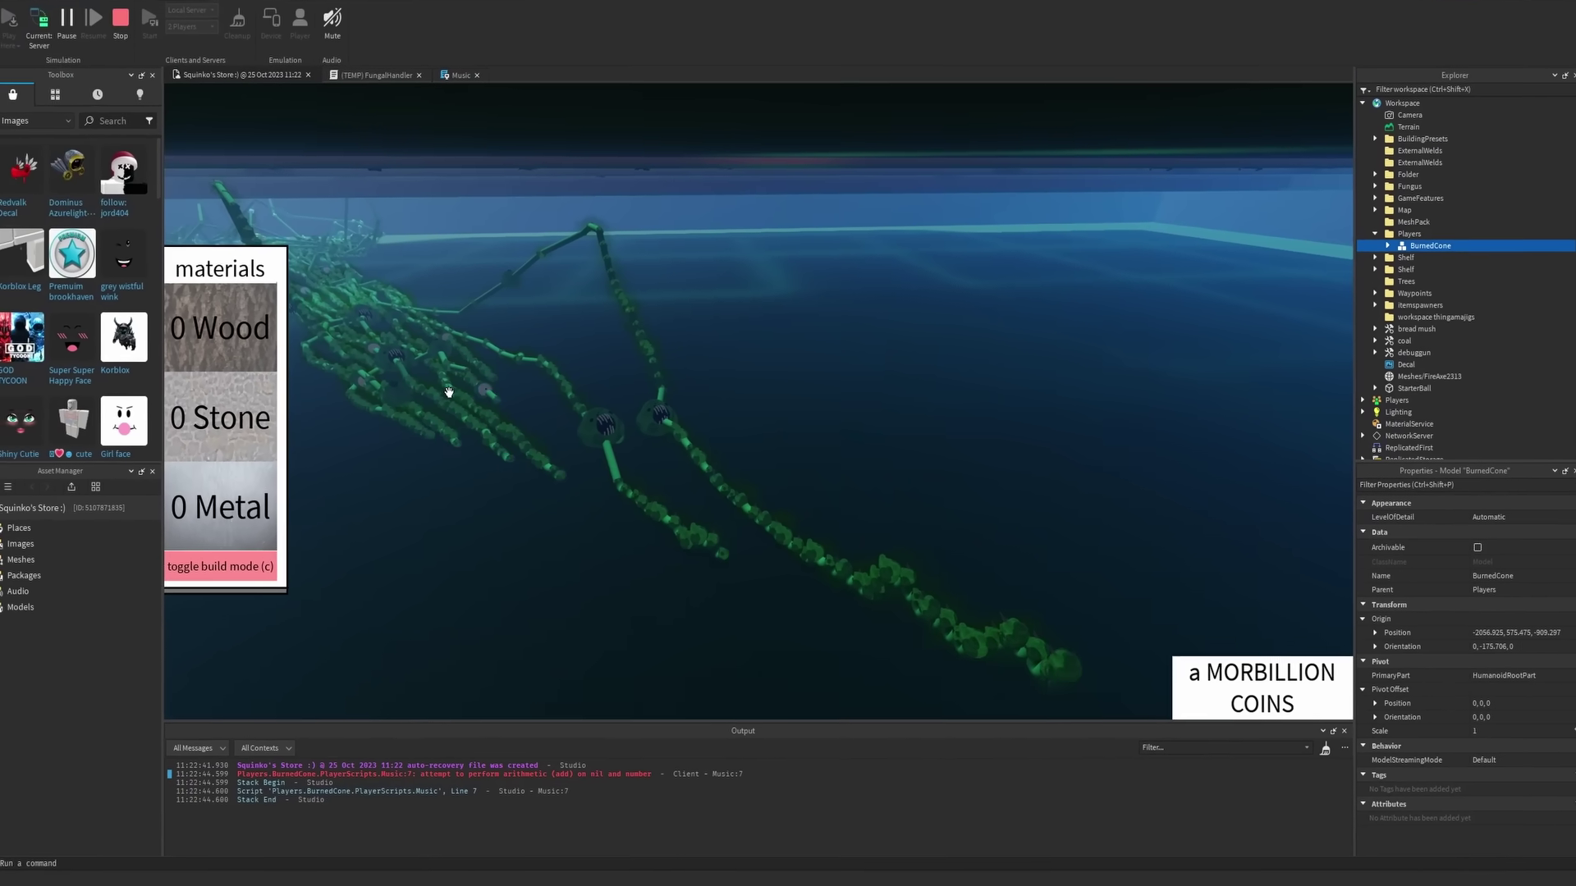
scroll(887, 548, up, 5)
right_drag(887, 548, 858, 497)
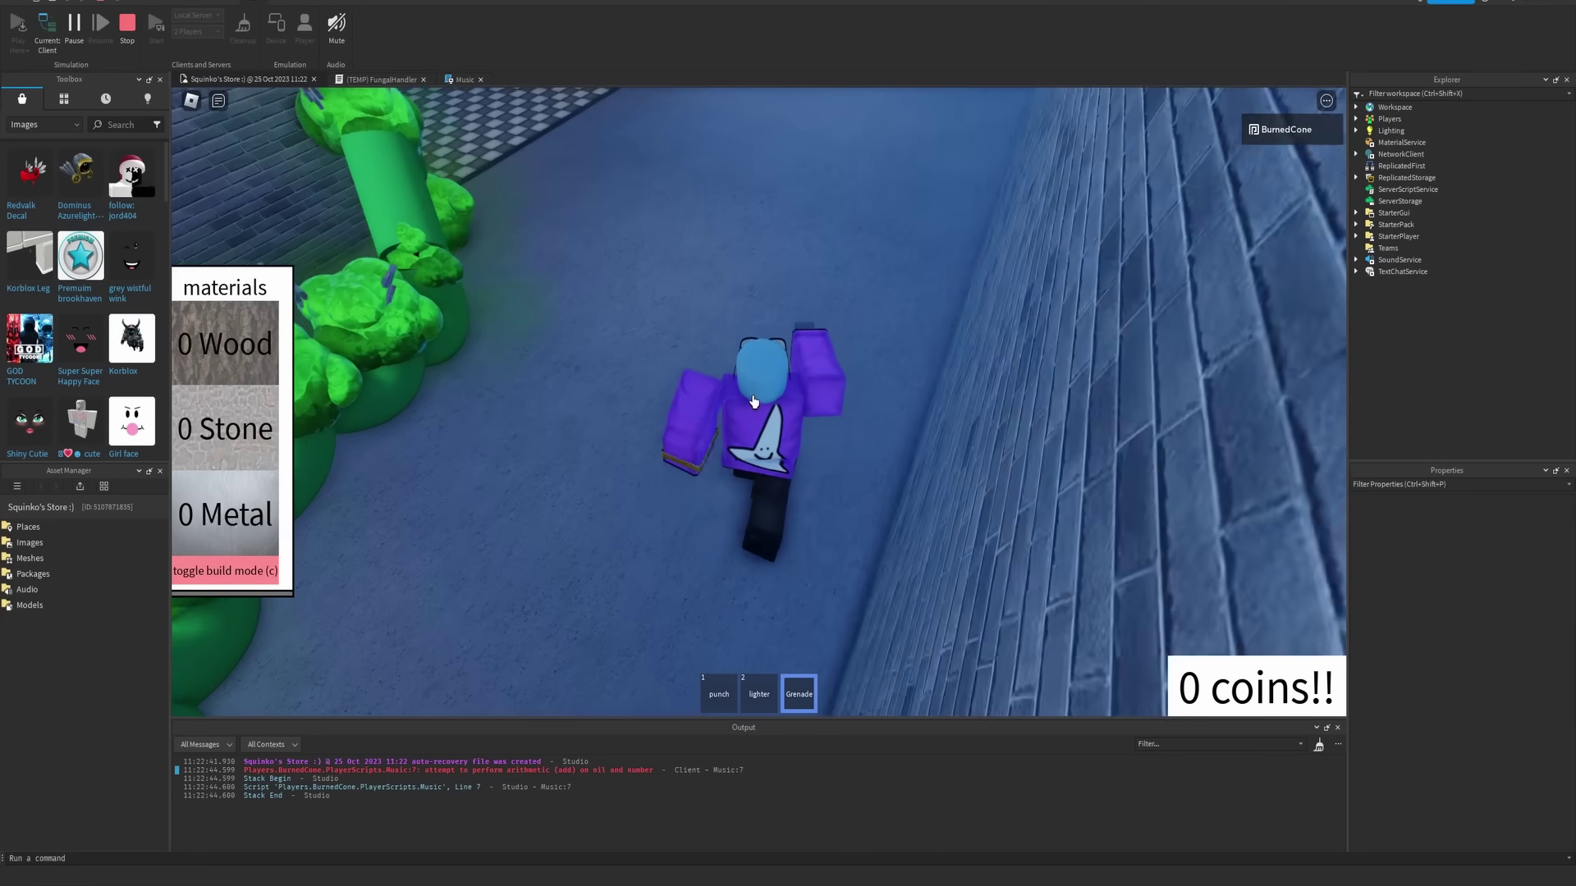
Step: Throw two grenades at the fungal vines
click(753, 401)
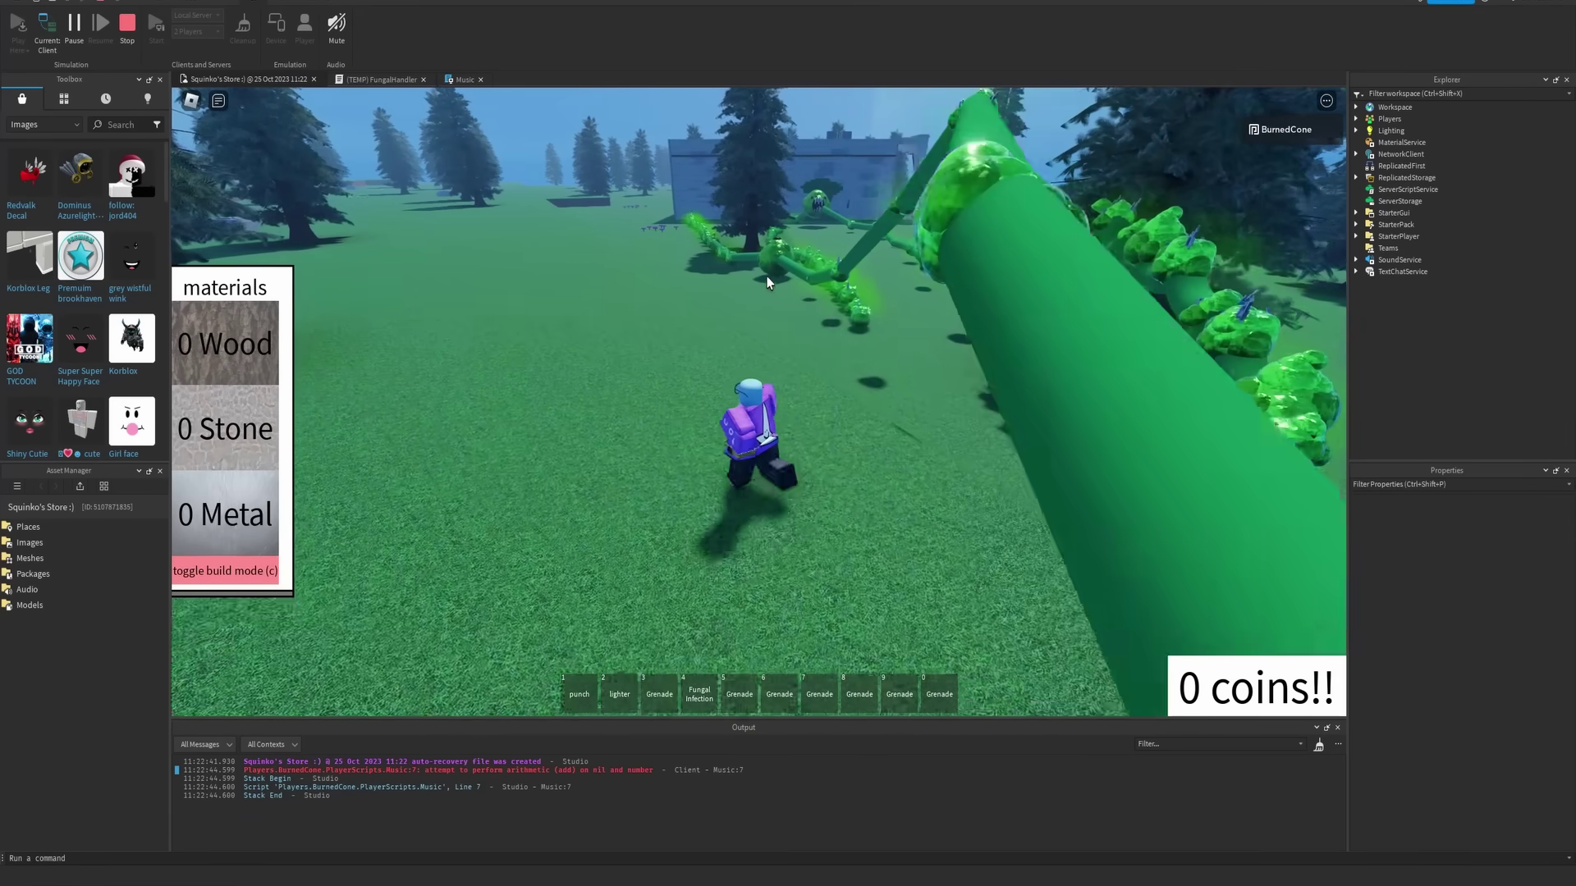
key(5)
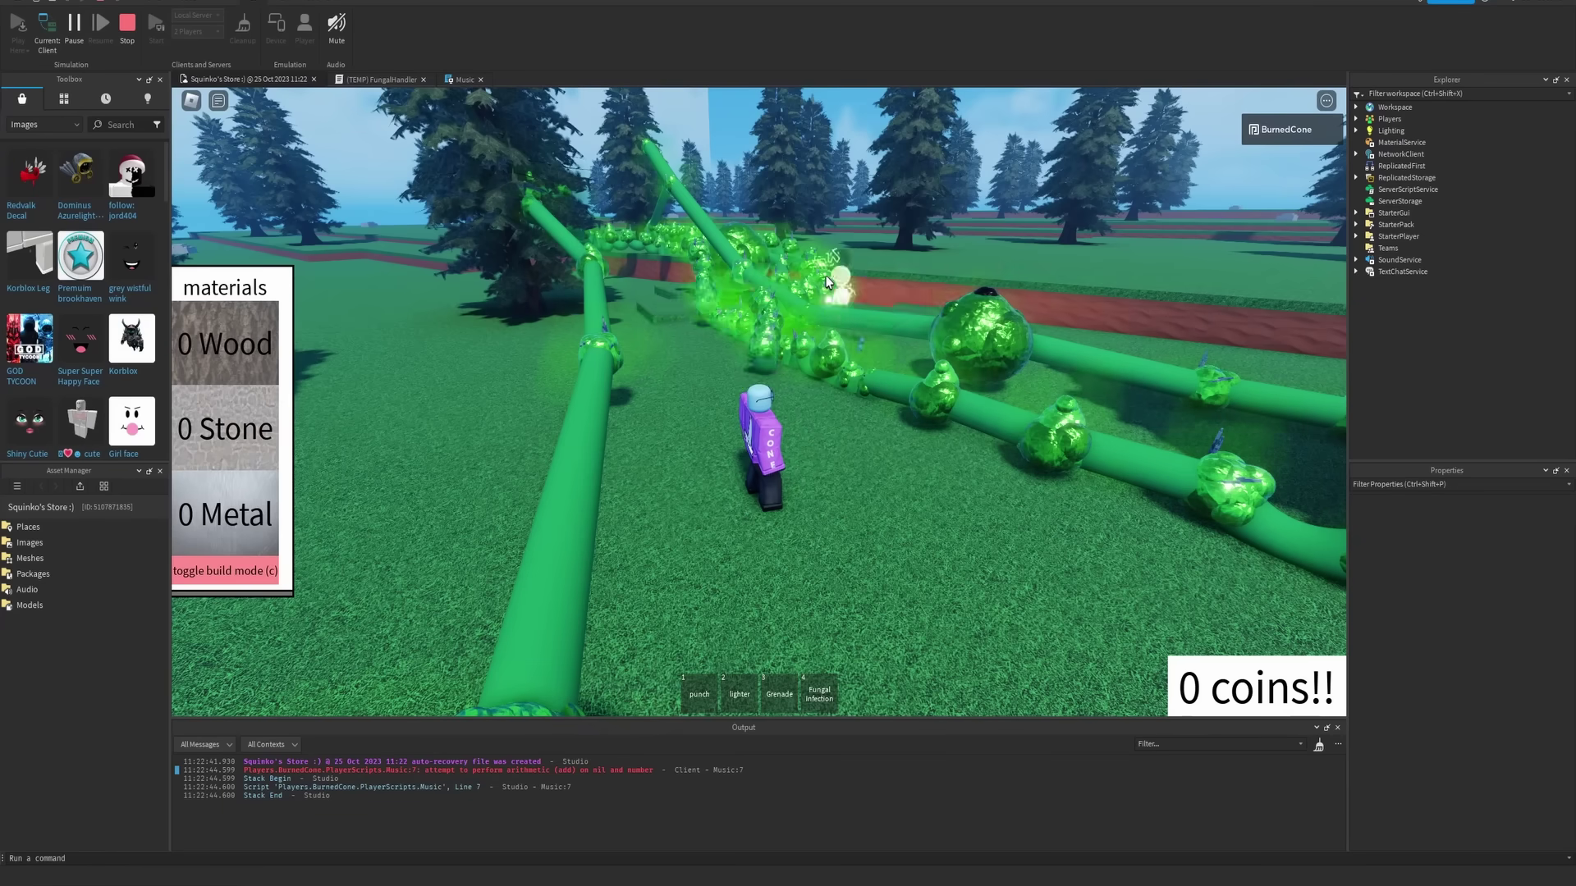
click(826, 282)
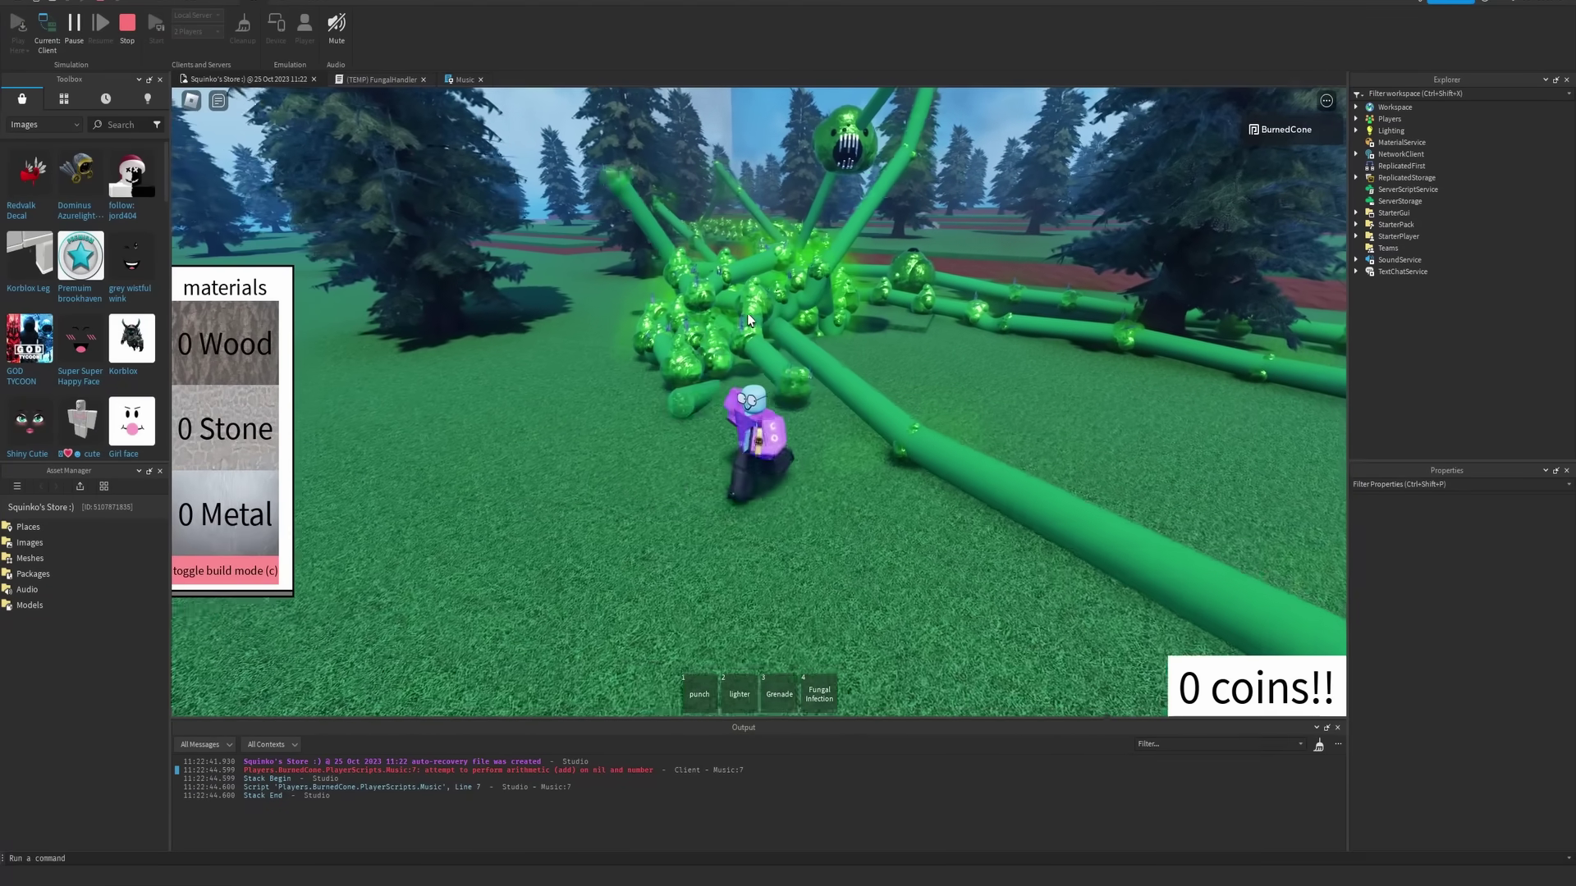
Step: Stop the playtest and zoom the edit camera in and out around the map
click(128, 24)
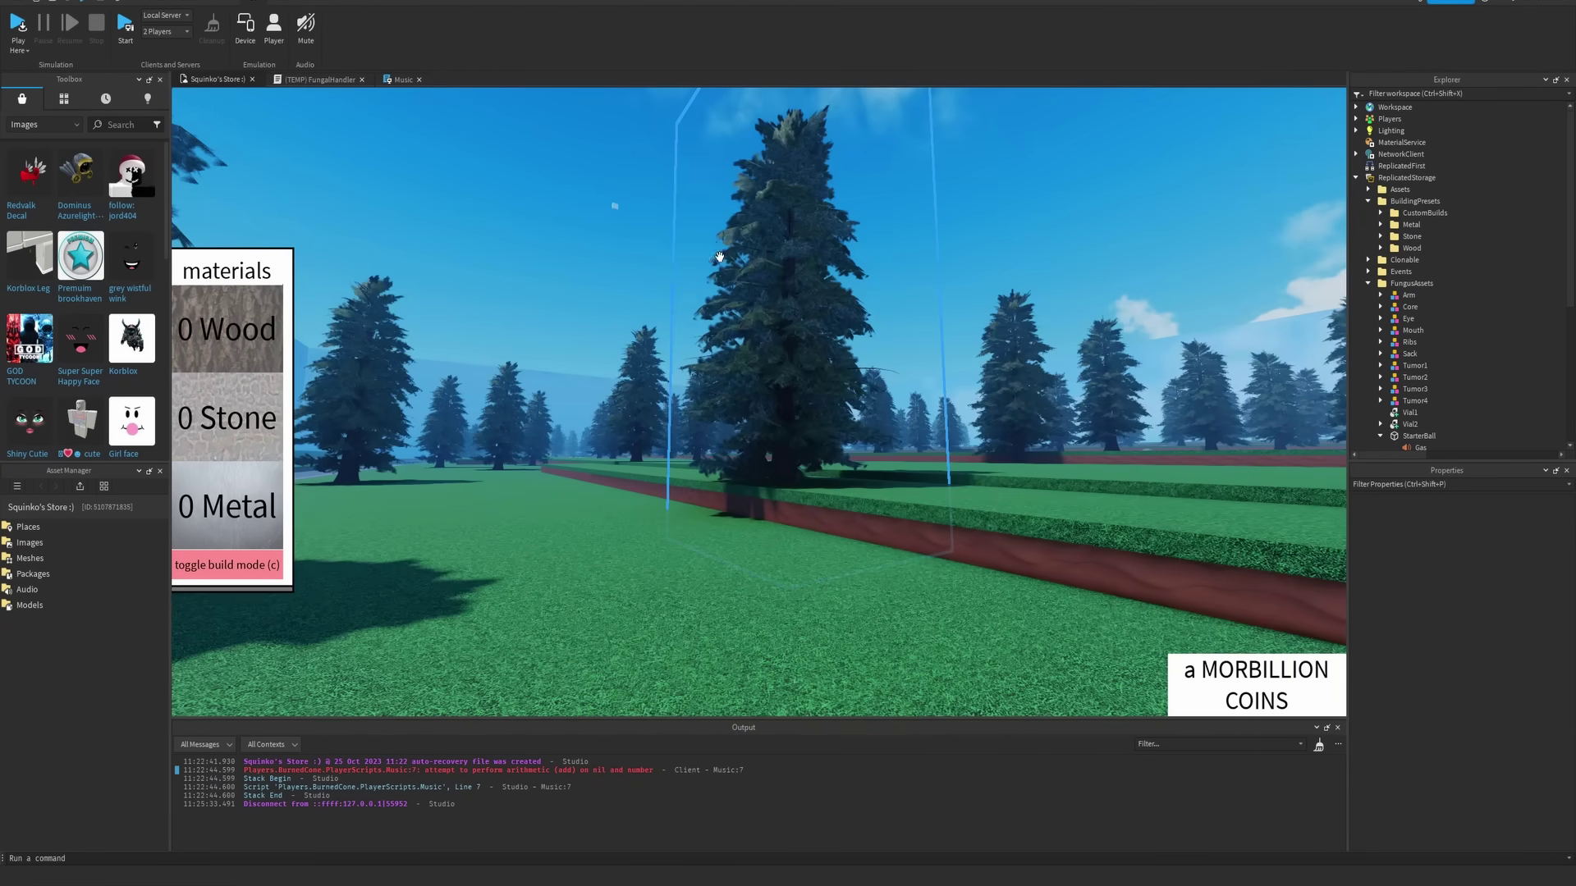
scroll(719, 257, down, 10)
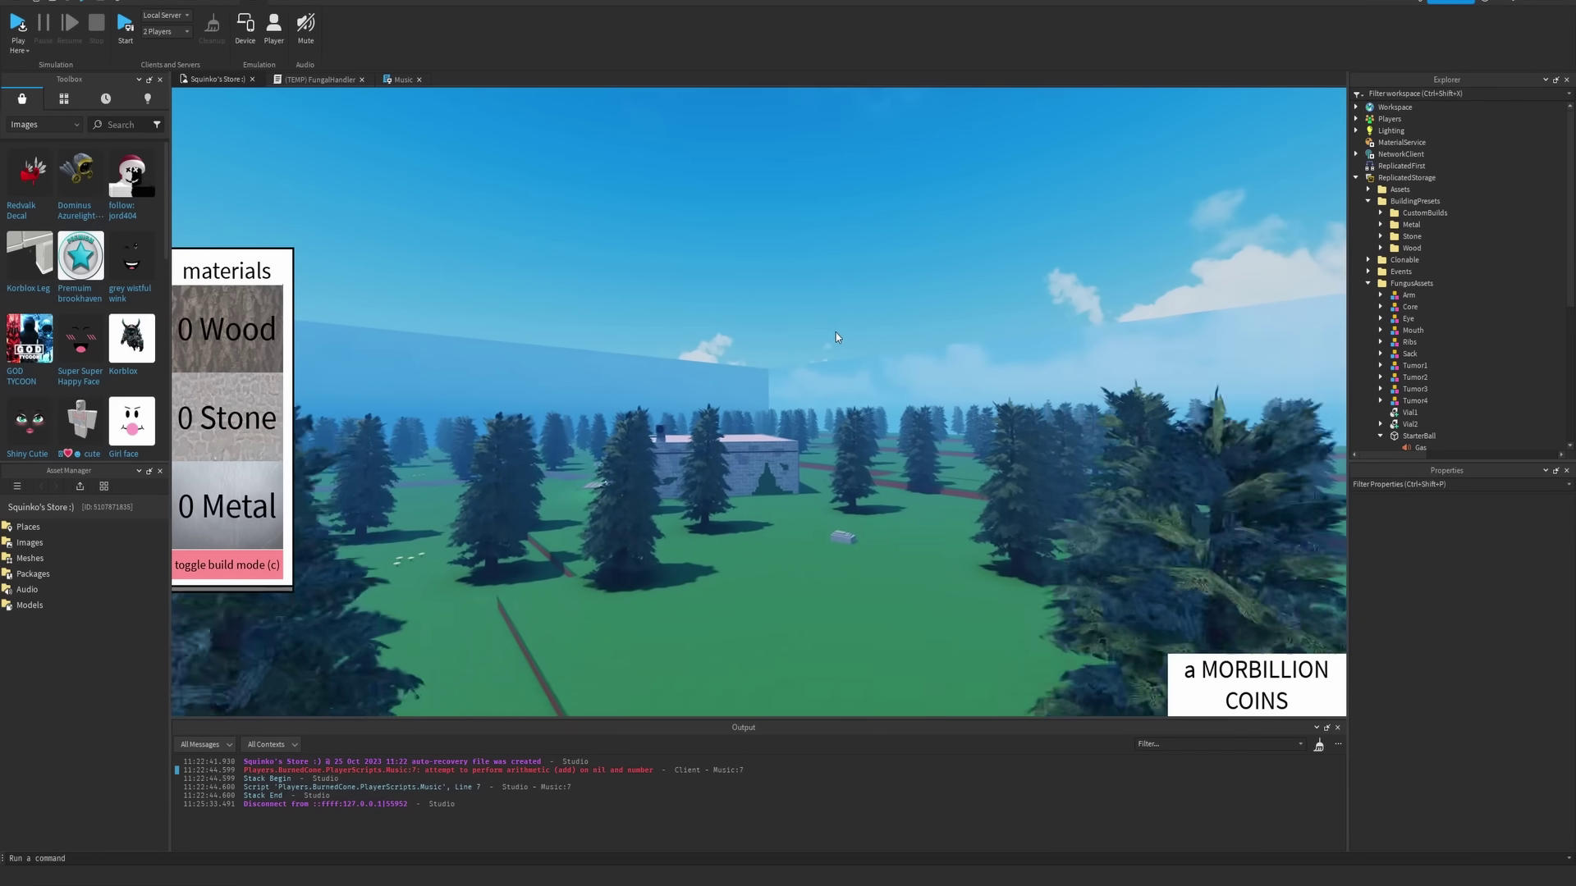
scroll(835, 333, up, 10)
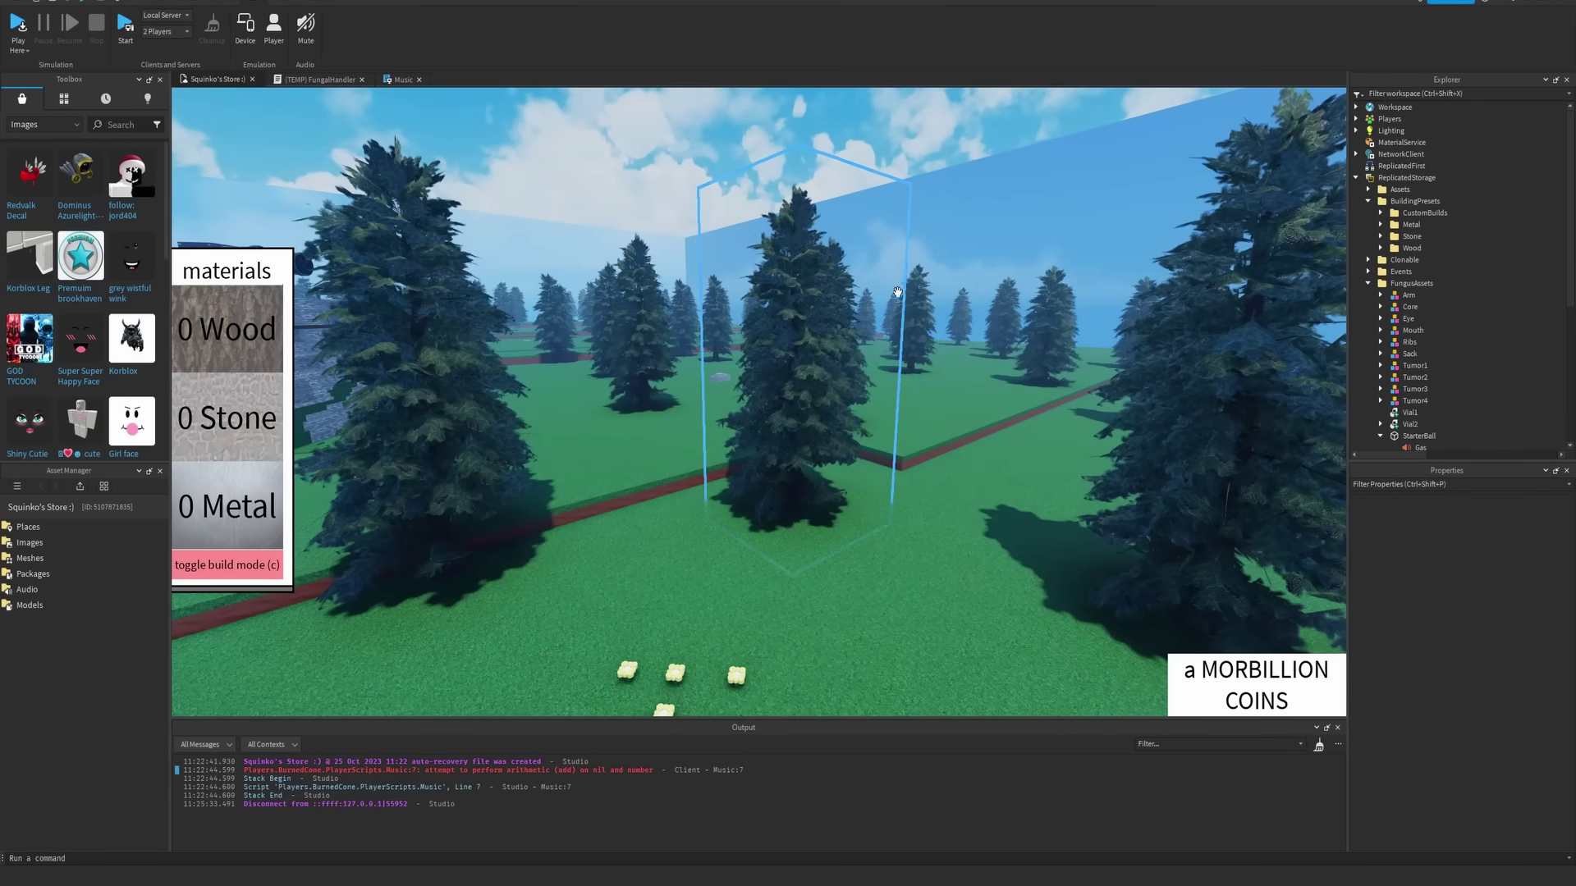
scroll(896, 291, down, 10)
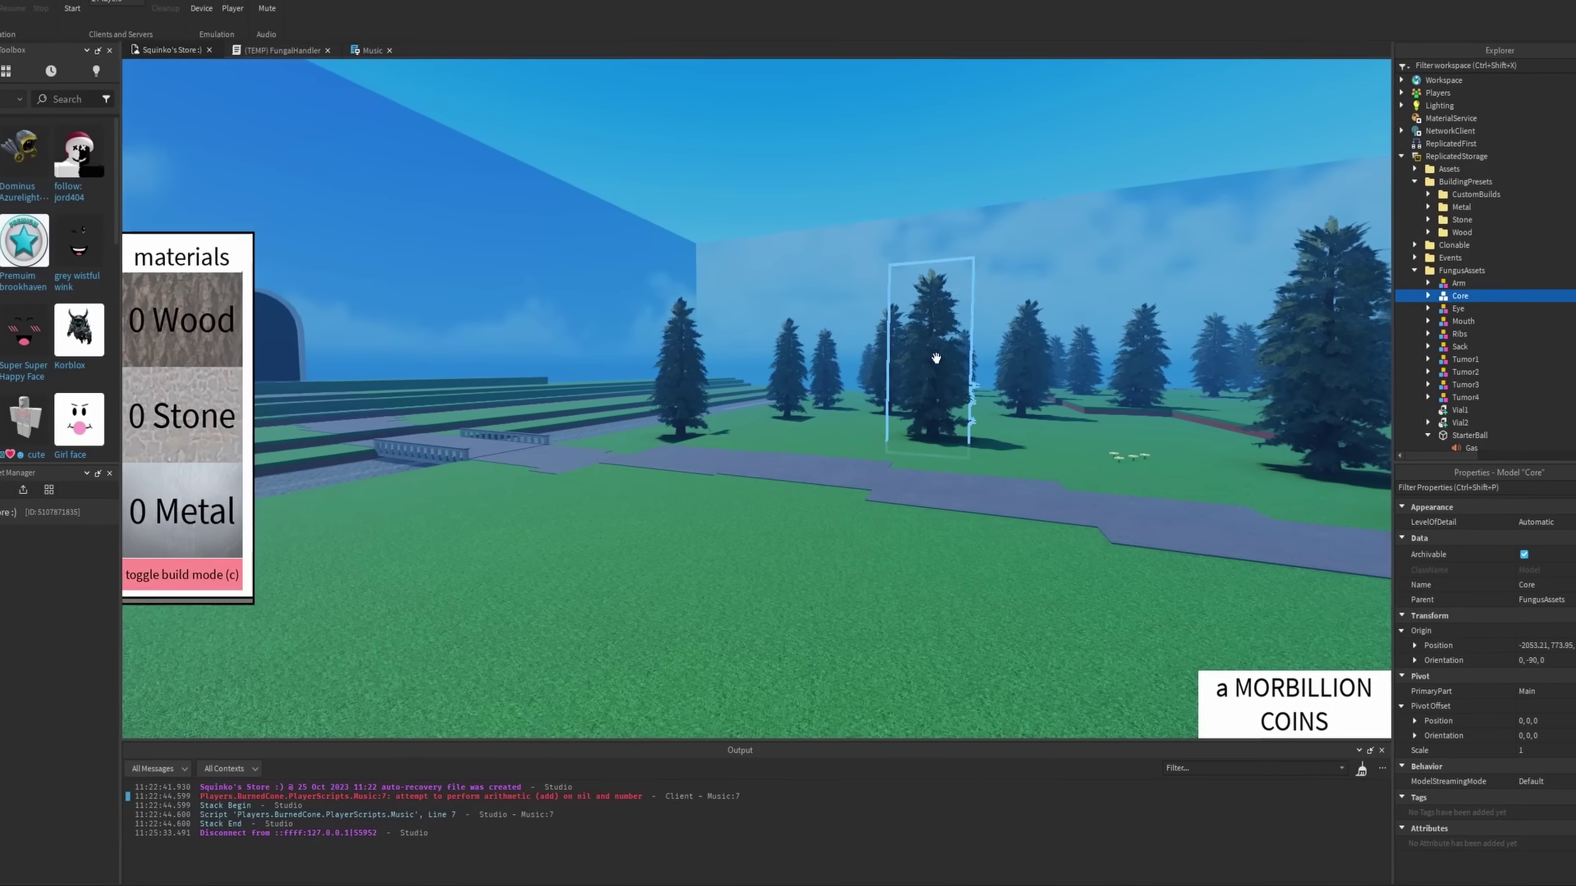
scroll(936, 359, up, 5)
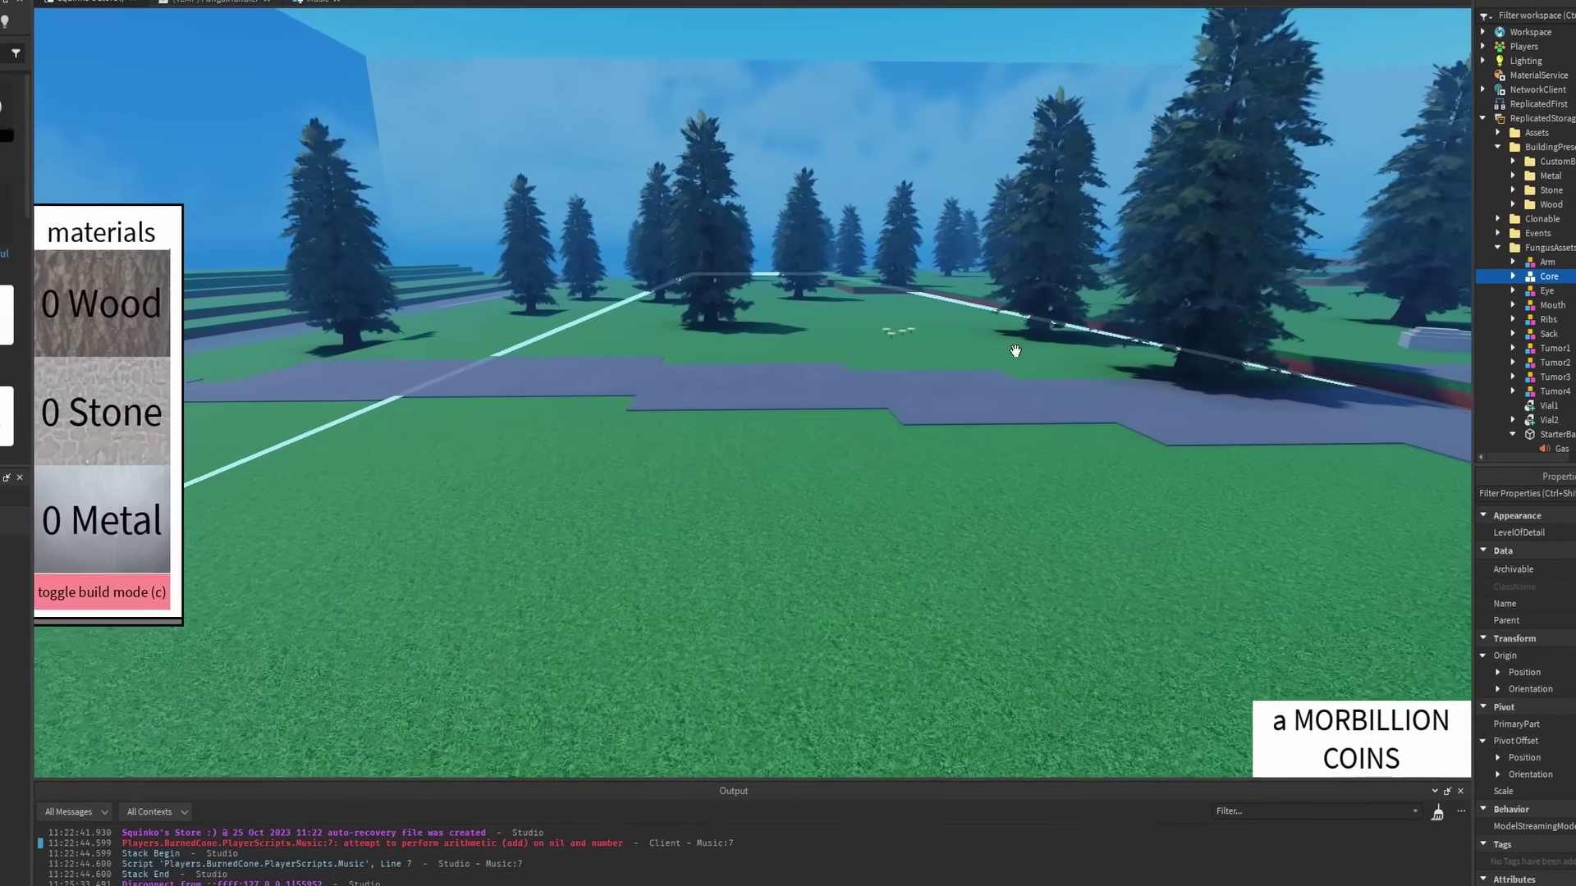
scroll(1006, 405, up, 5)
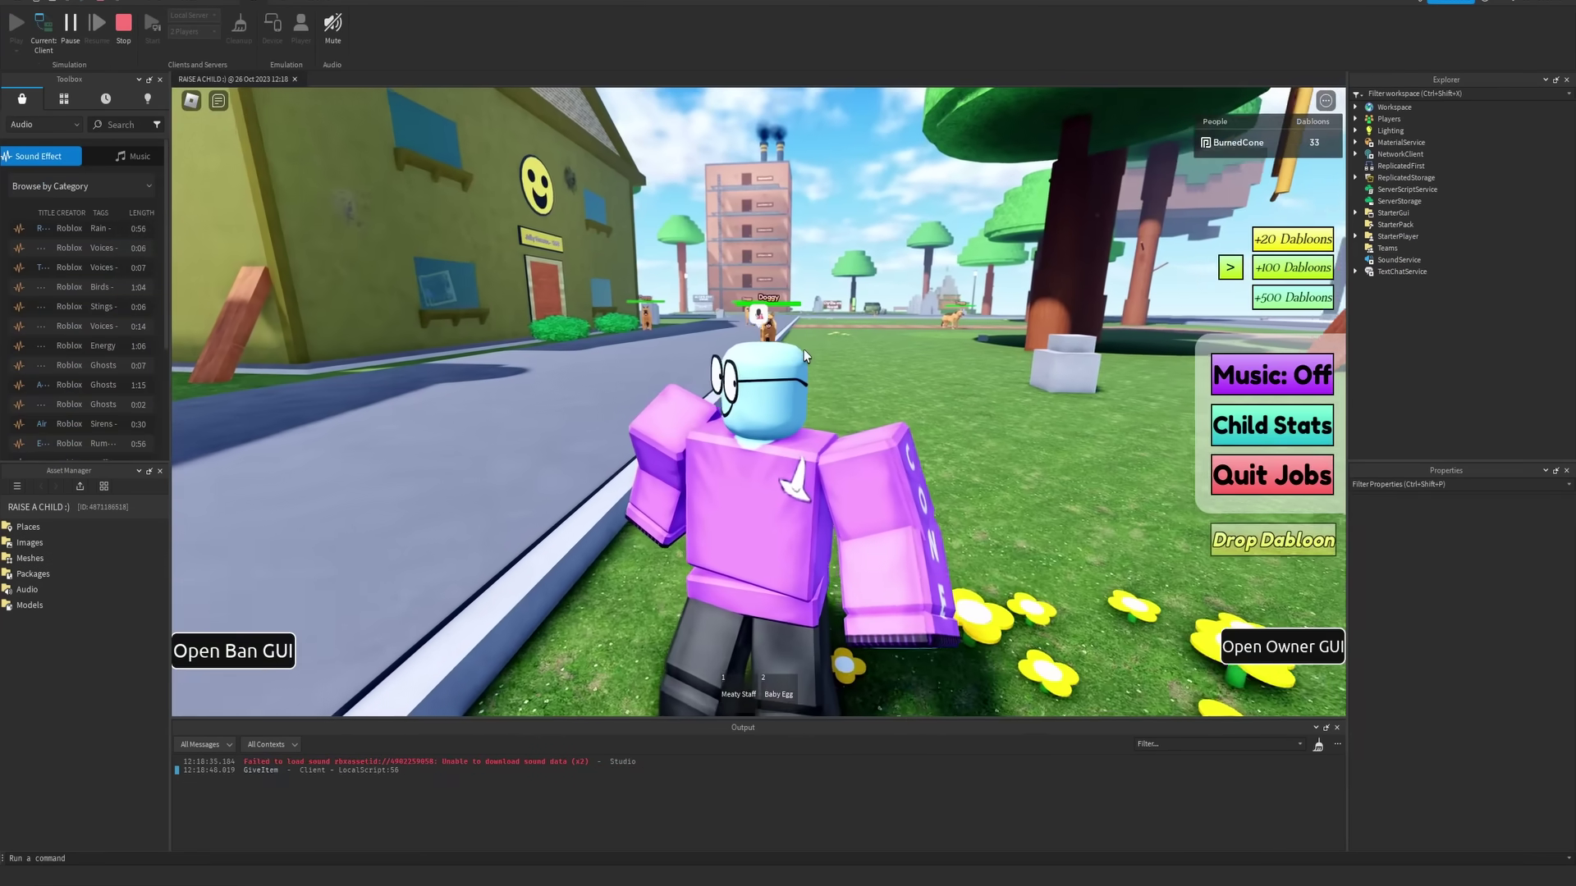
Step: Equip the Fungal Infection vial from hotbar slot 3 and throw it among the houses
key(s)
key(w)
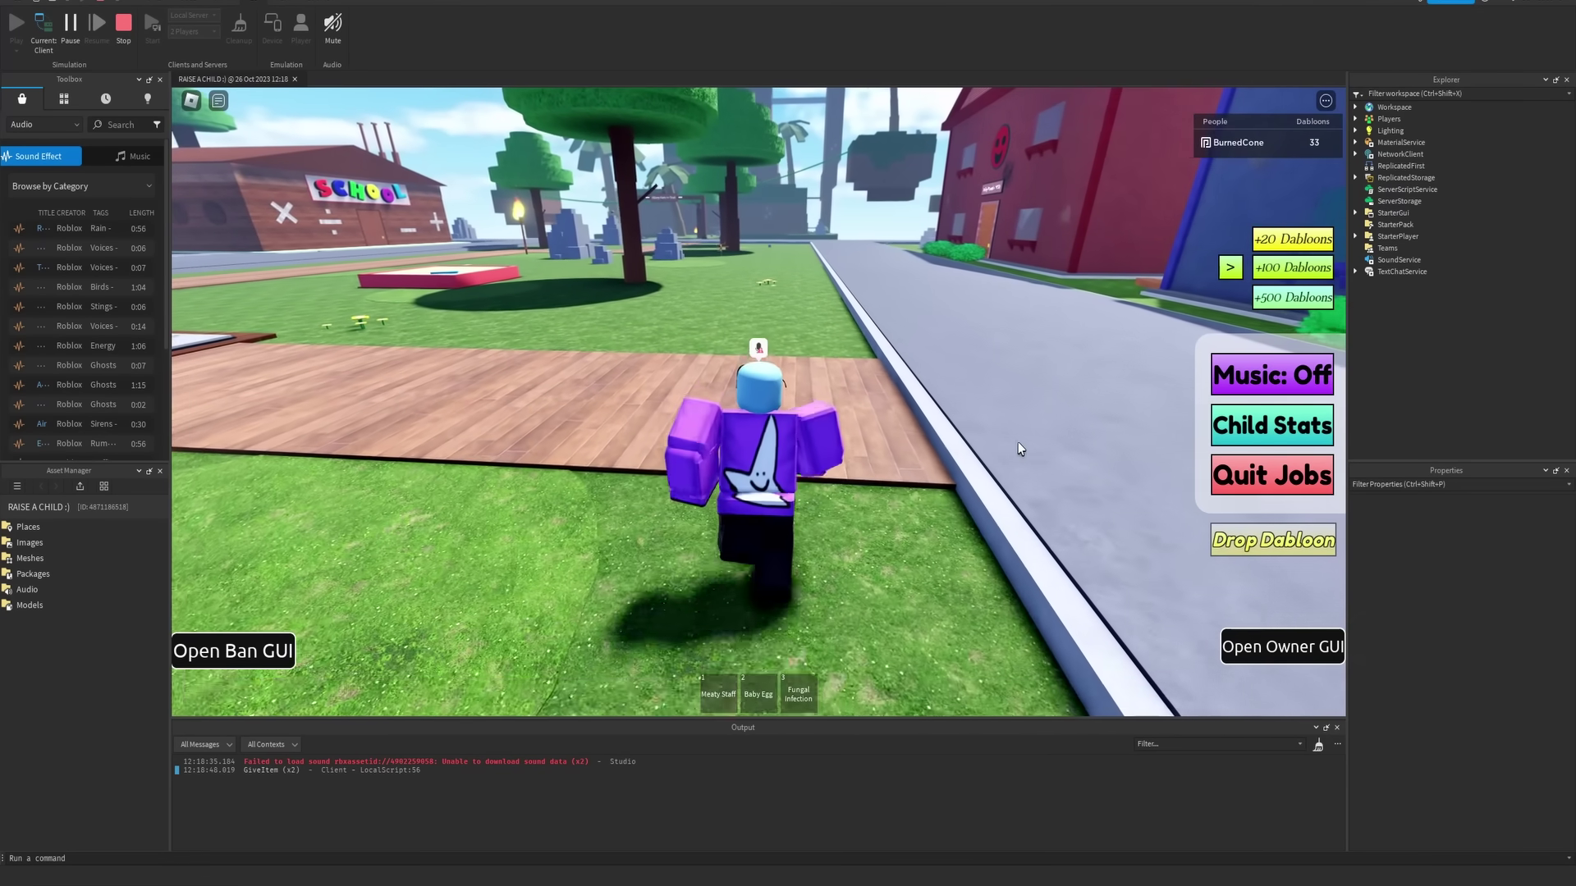
key(3)
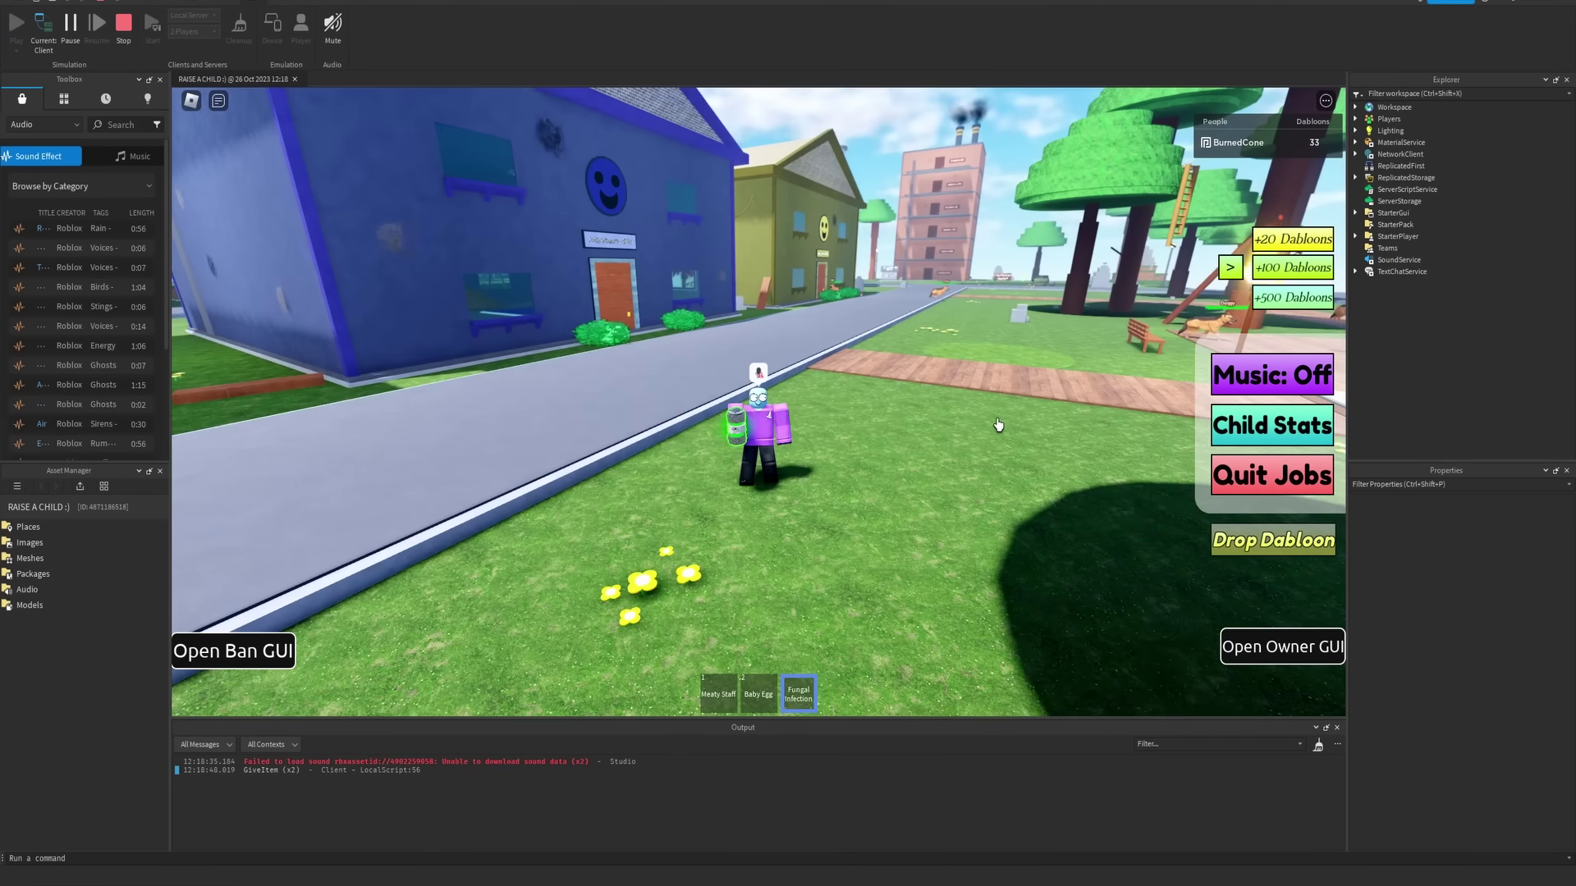
scroll(996, 424, up, 3)
key(s)
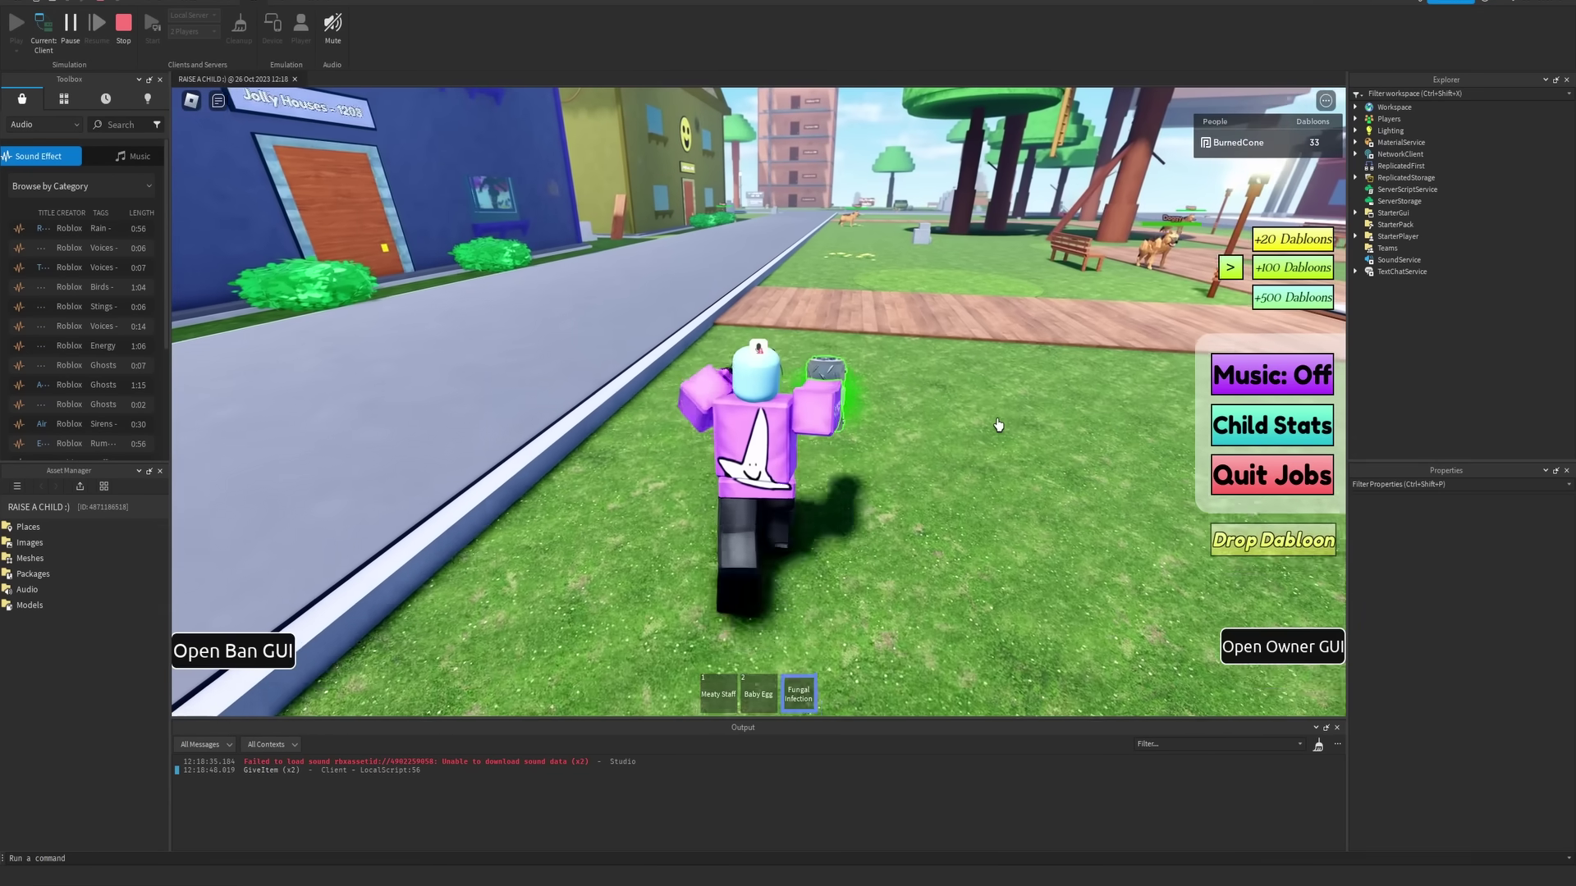
click(829, 348)
Step: Walk around the town and toward the trees, watching the green fungus spread
key(w)
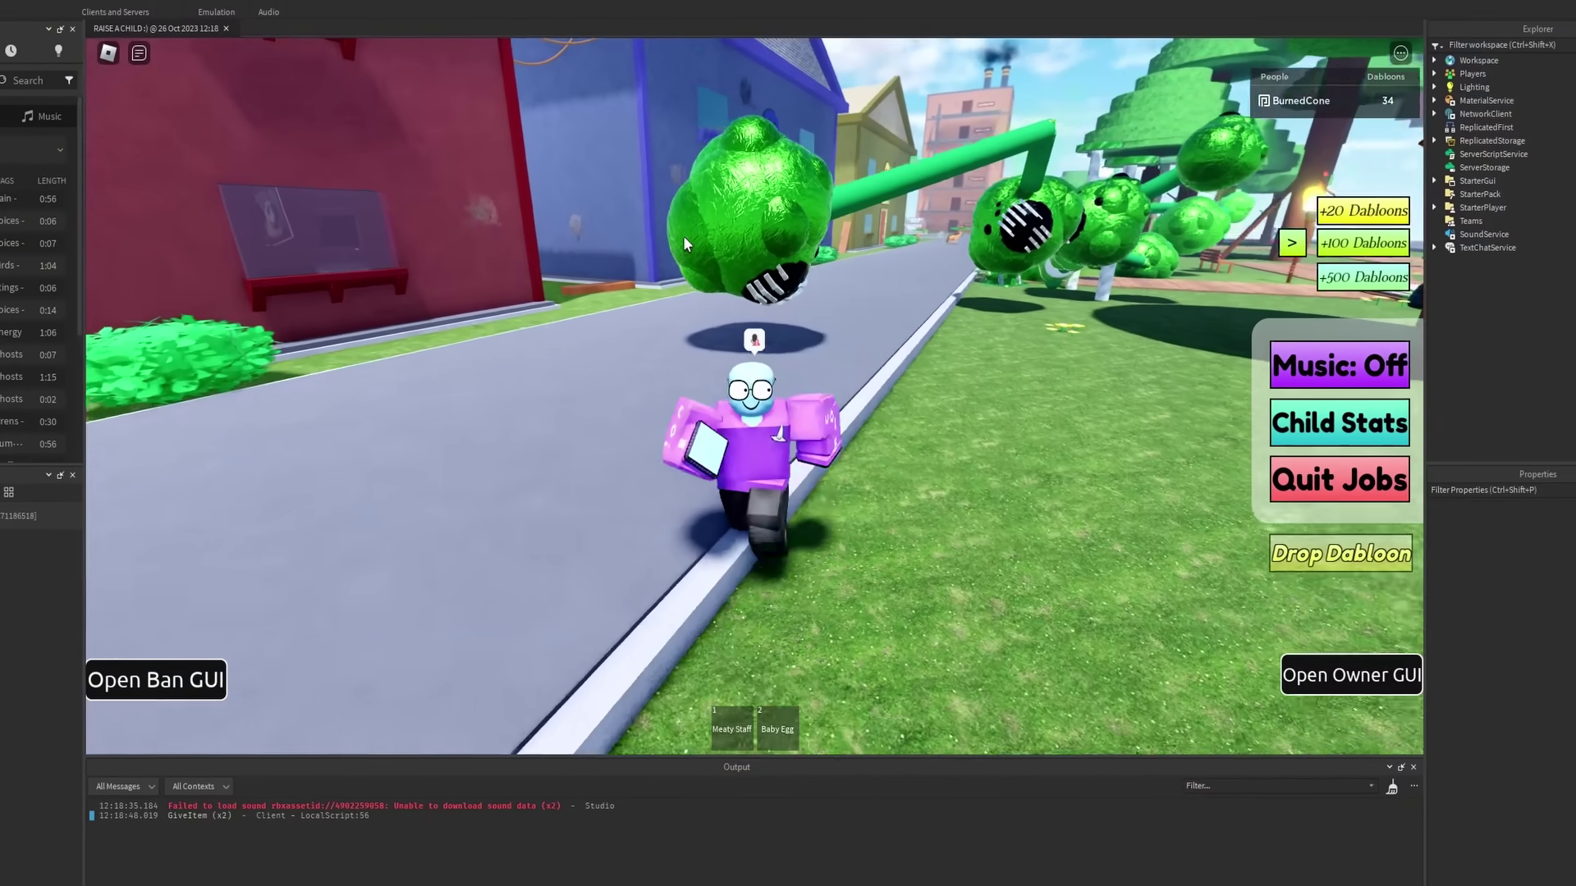
key(s)
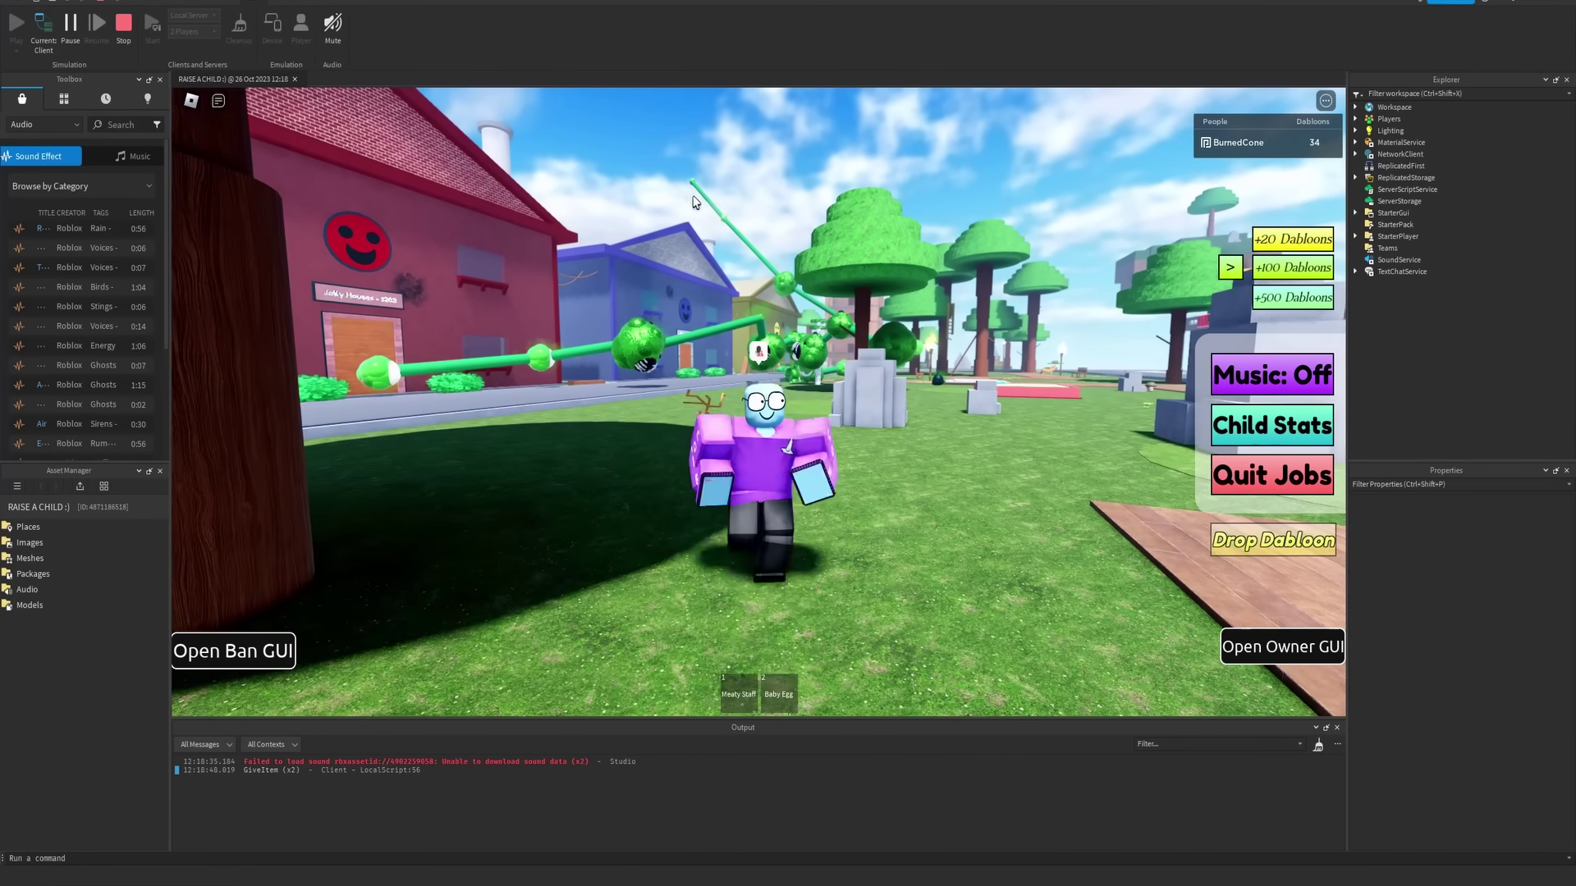
key(w)
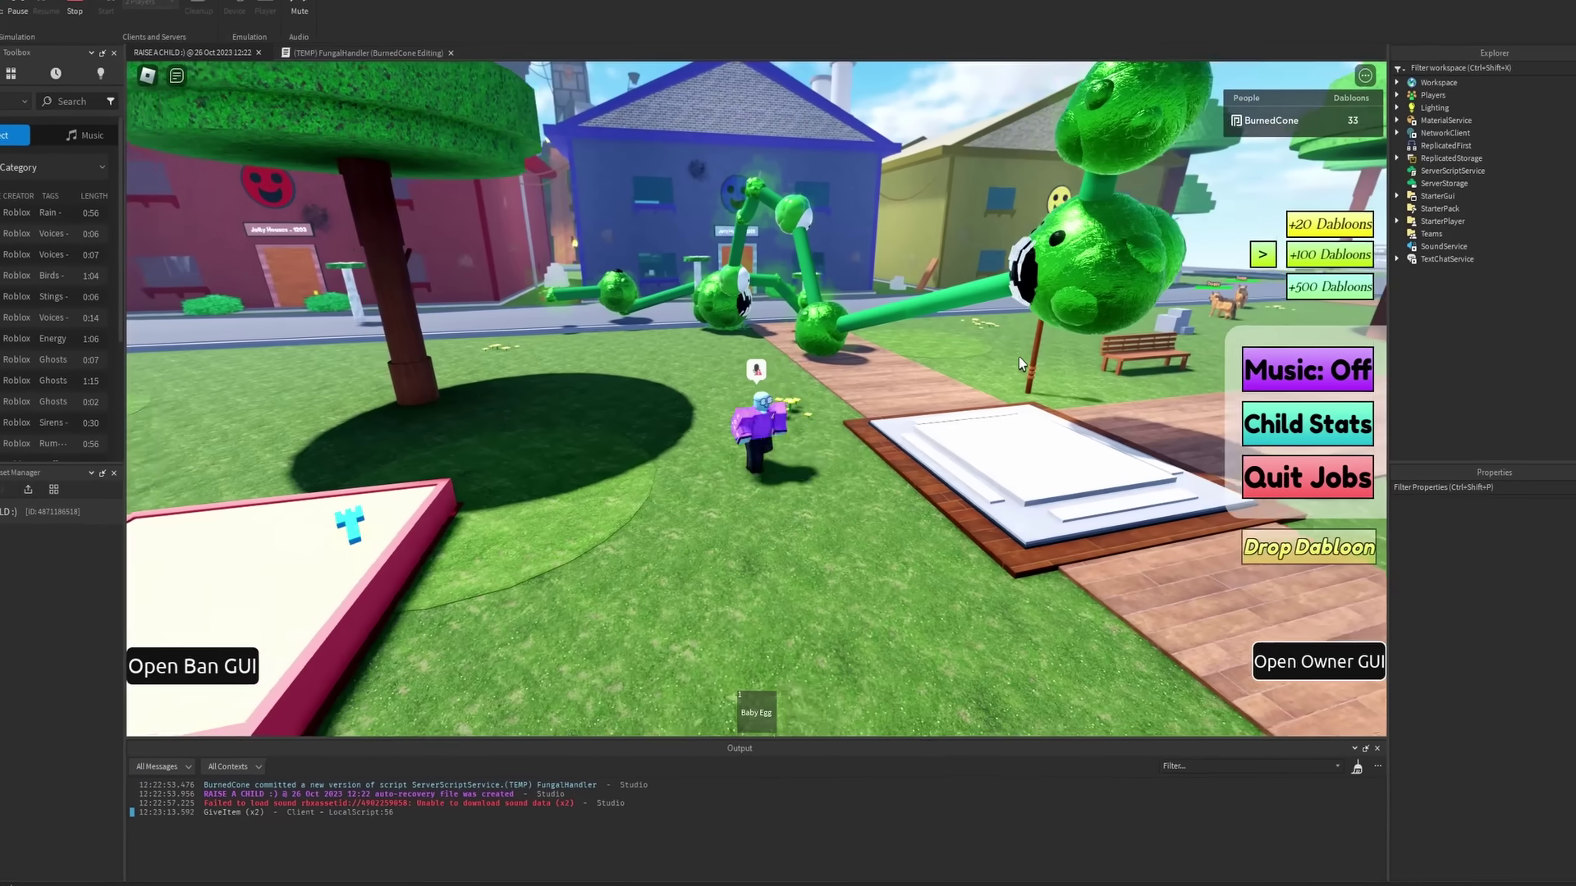
Step: Walk along the wooden boardwalk into the fungus creature until the avatar is engulfed
key(w)
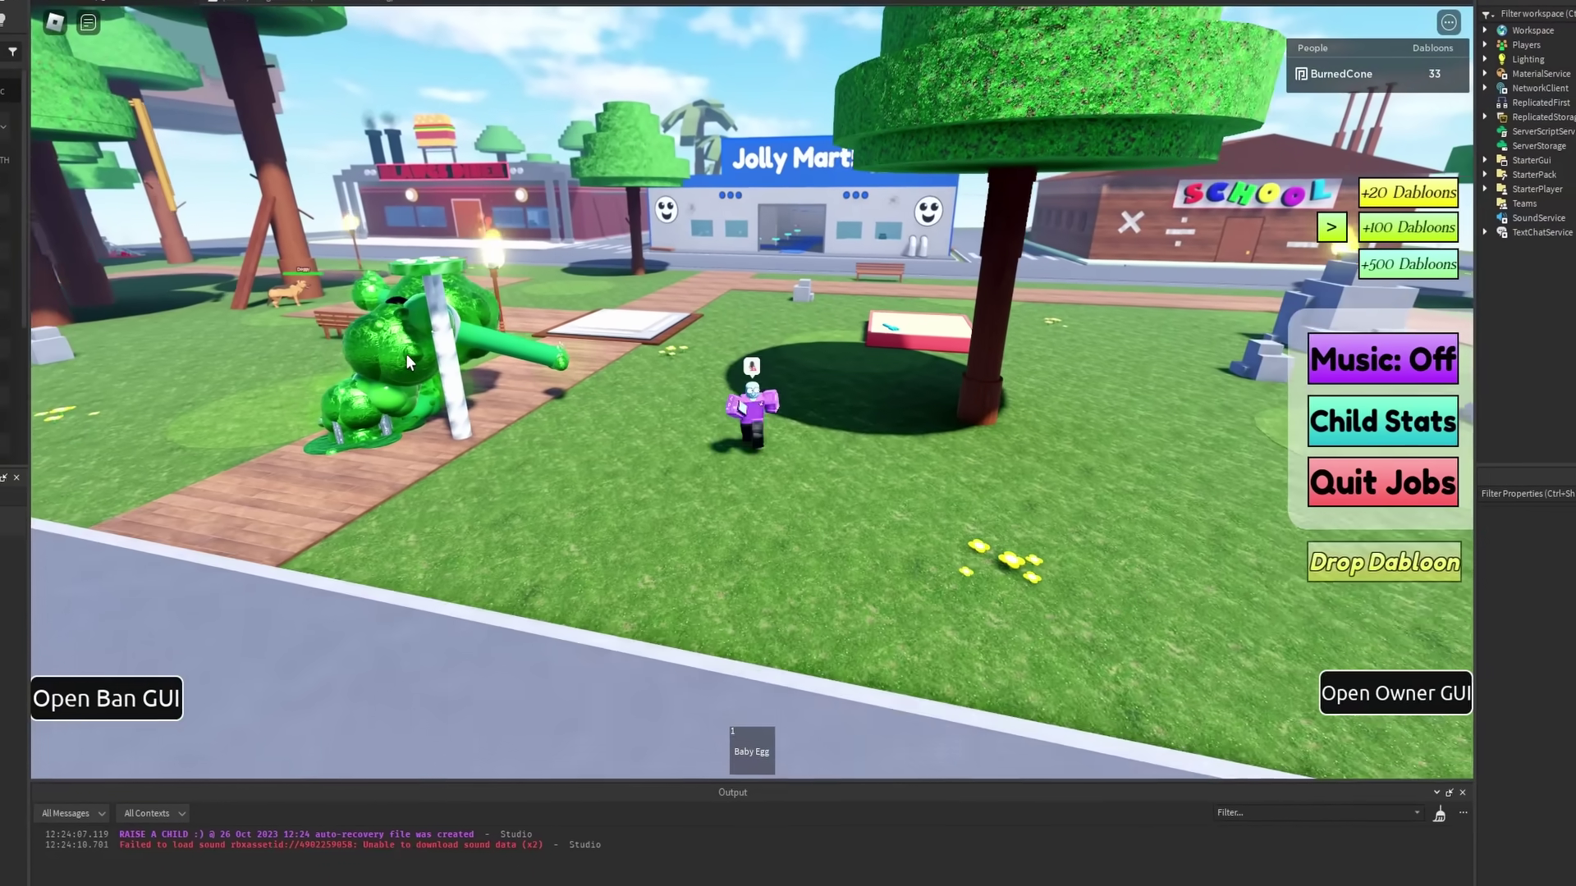
key(s)
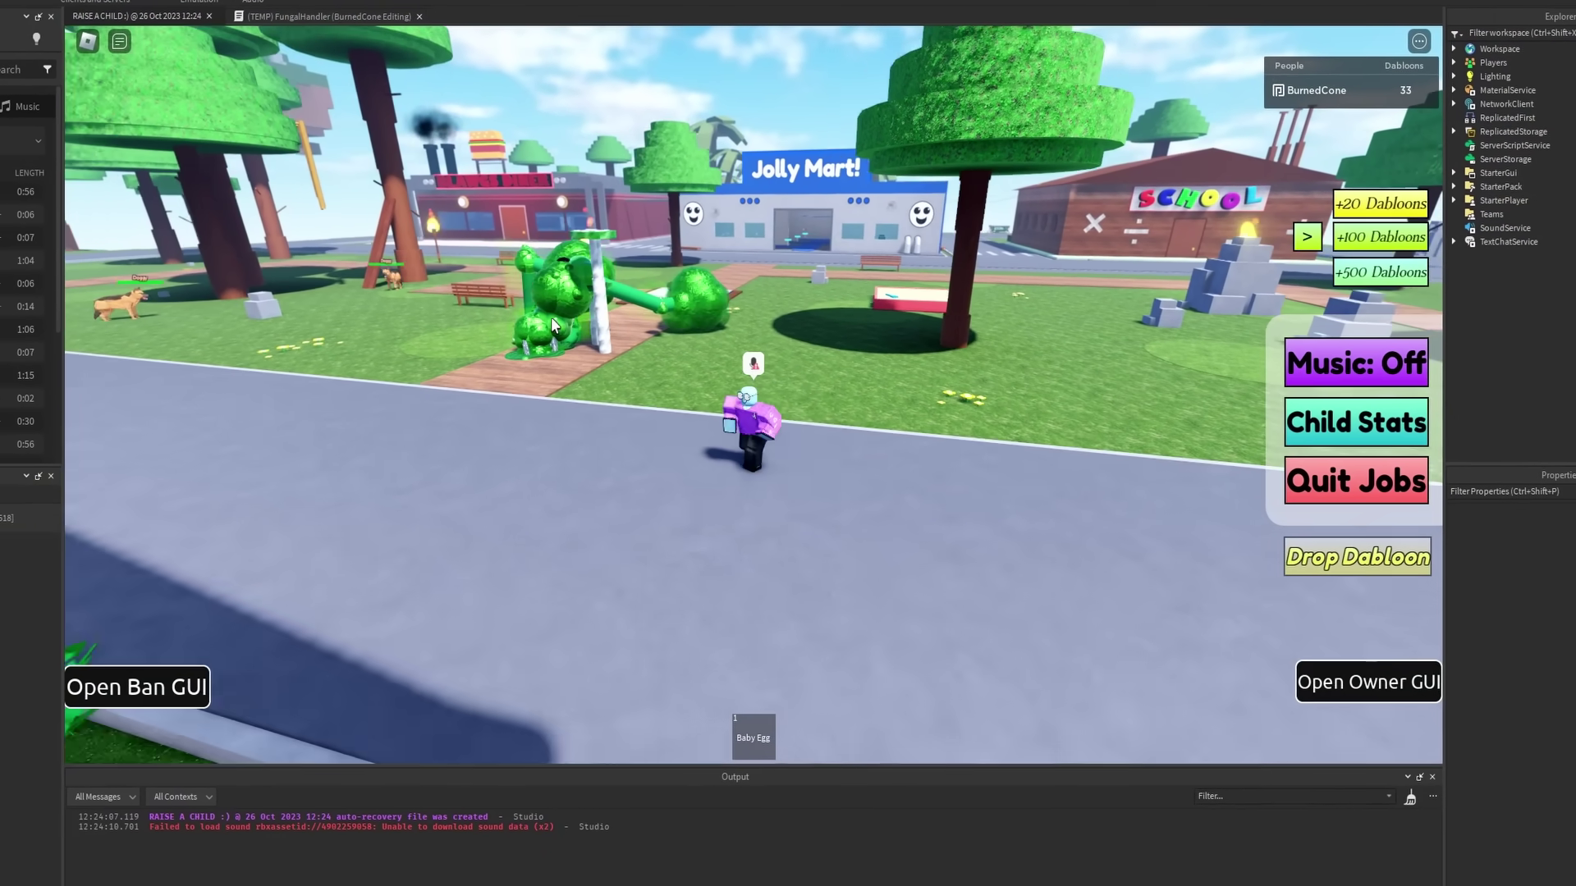
key(w)
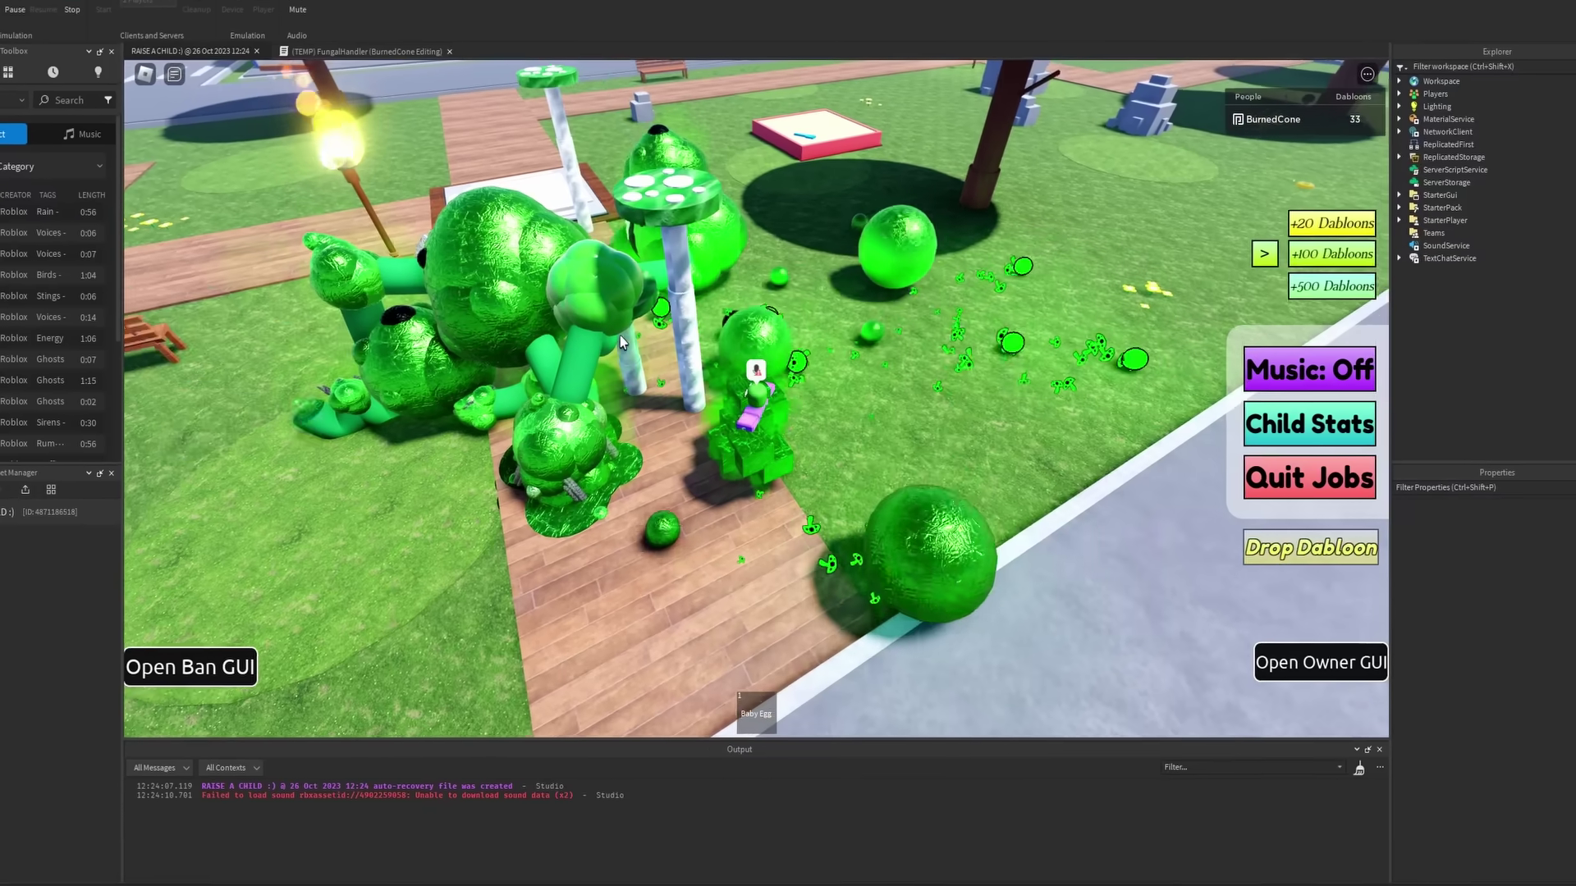
right_drag(621, 343, 933, 248)
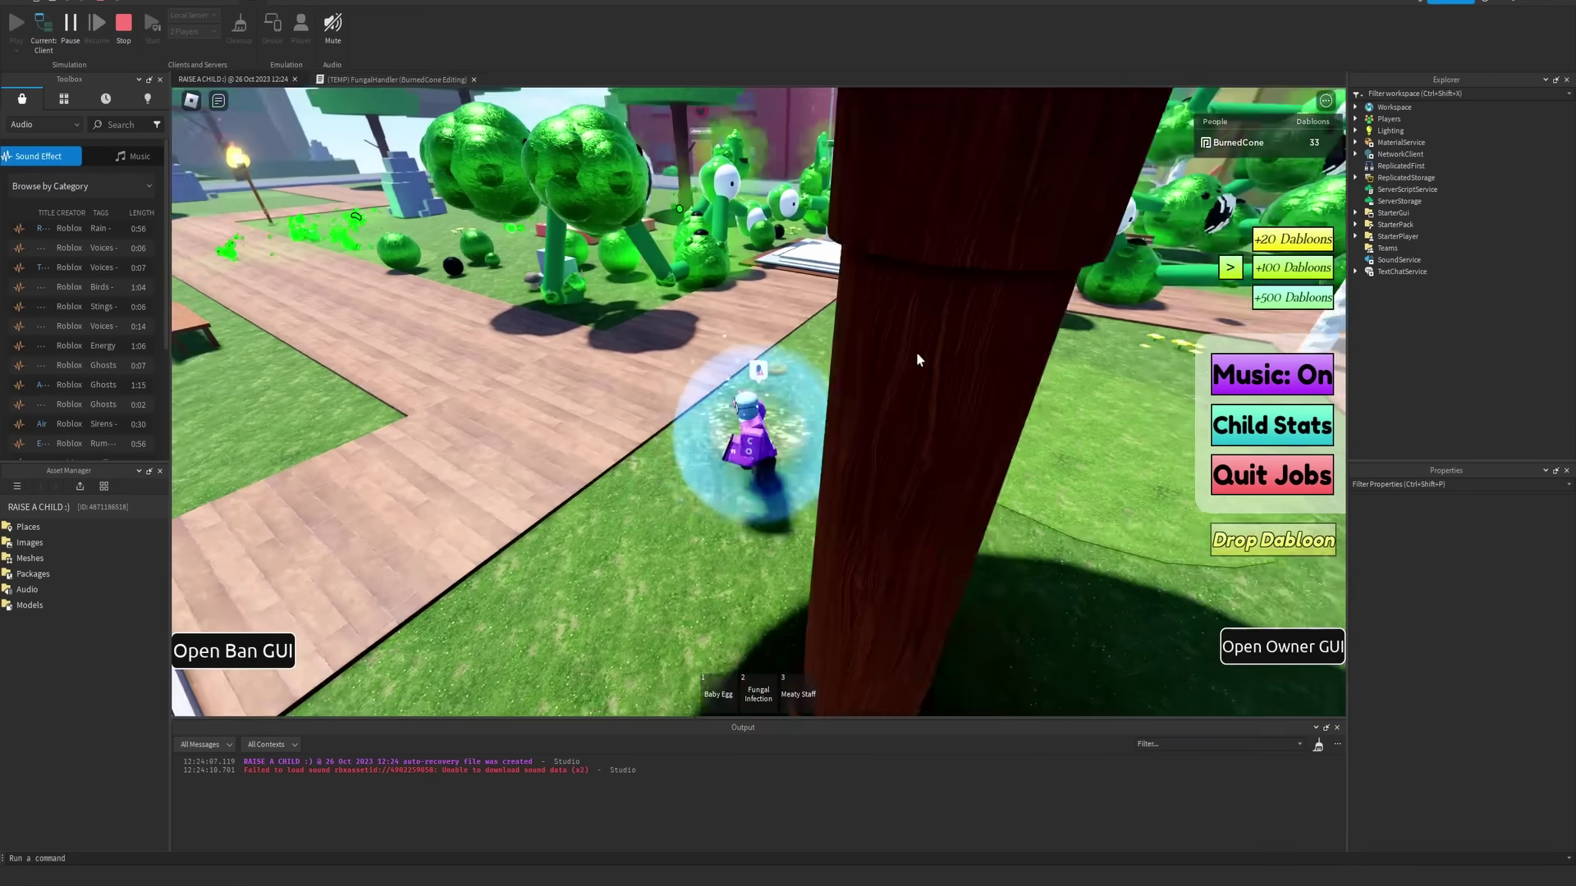
Step: Run the character past the bench and sandbox into the fungus, then face the park
key(a)
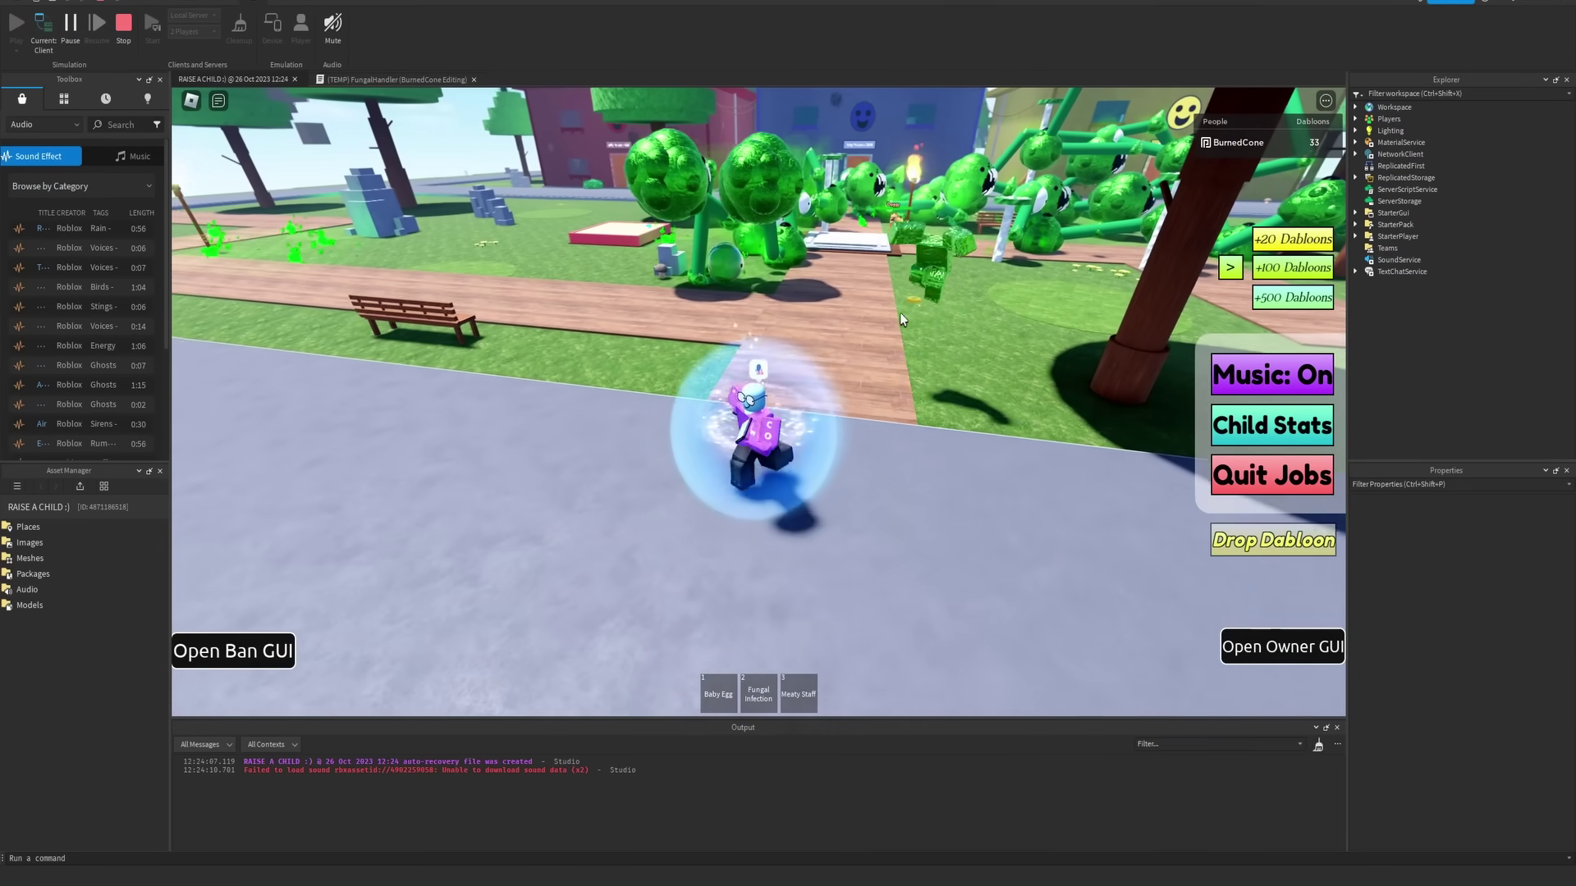
key(a)
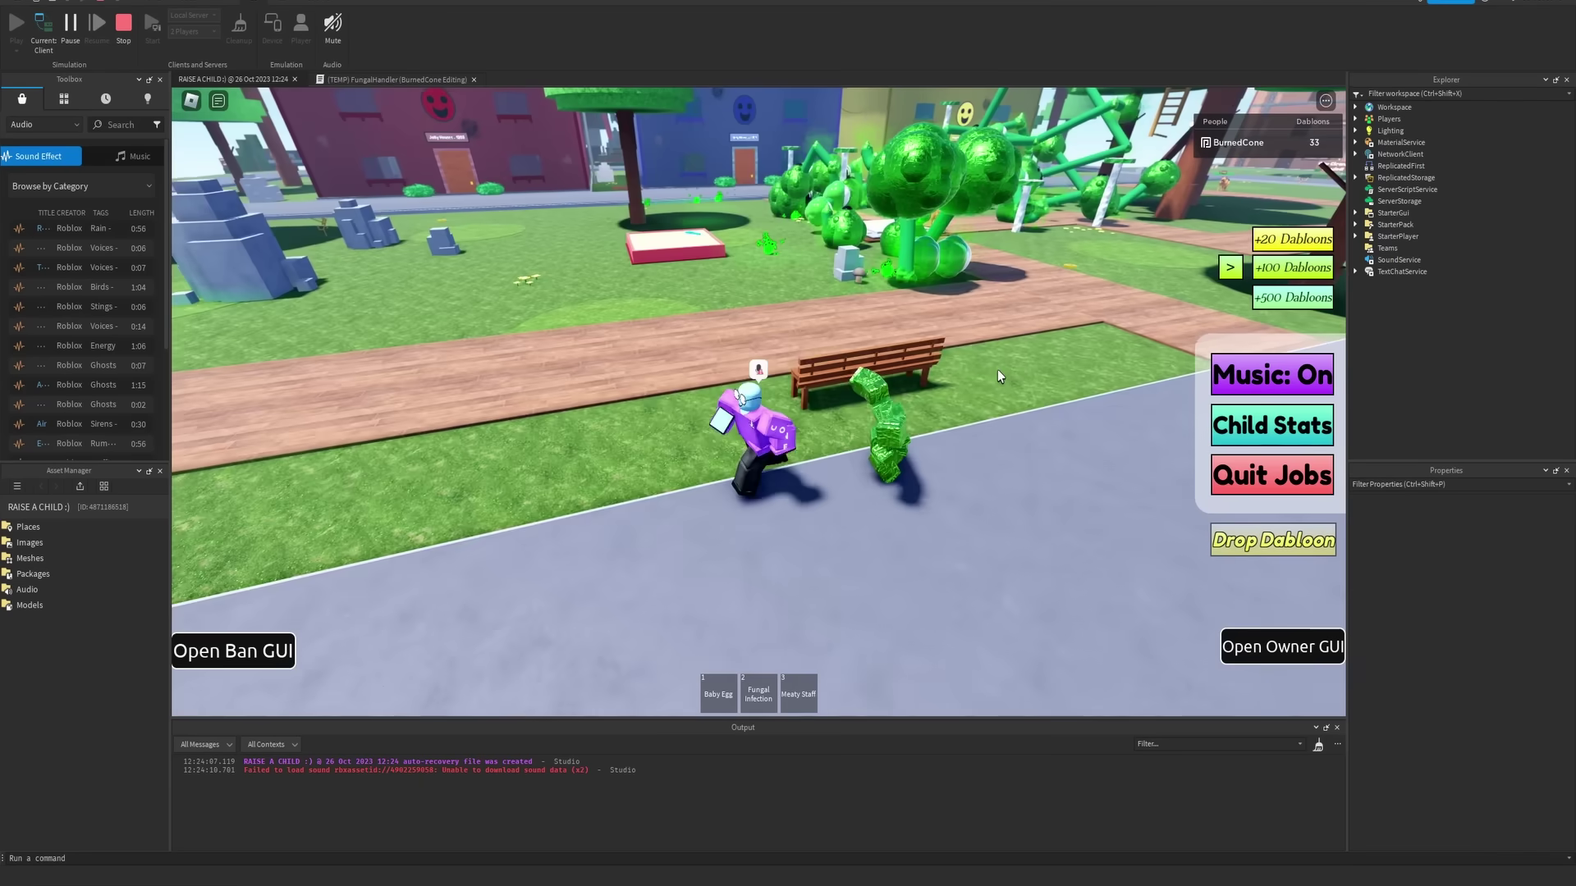
key(a)
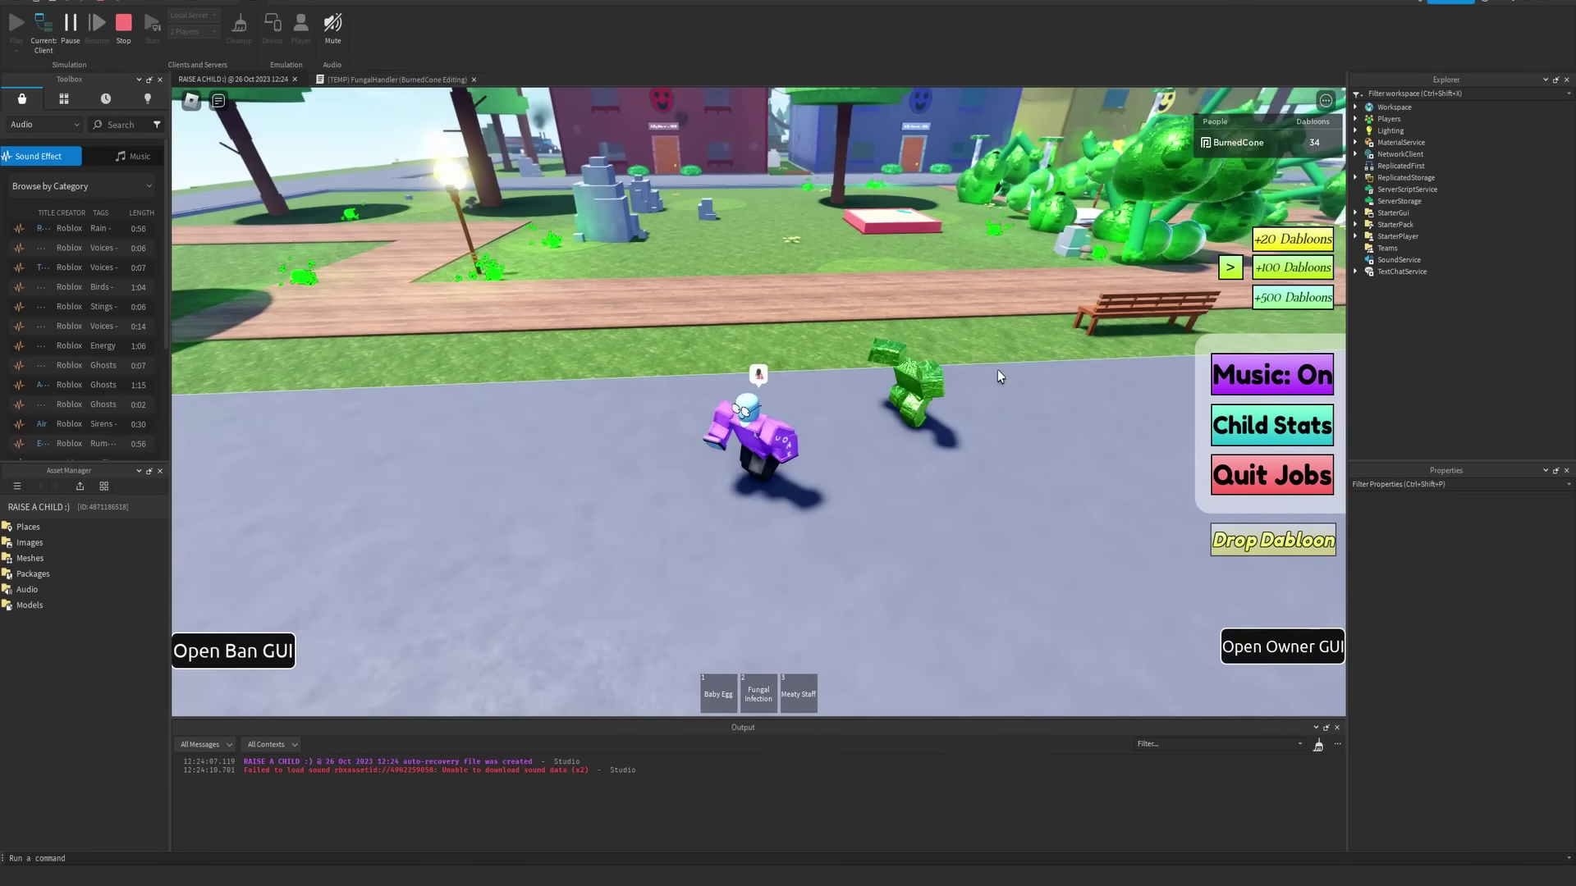
key(a)
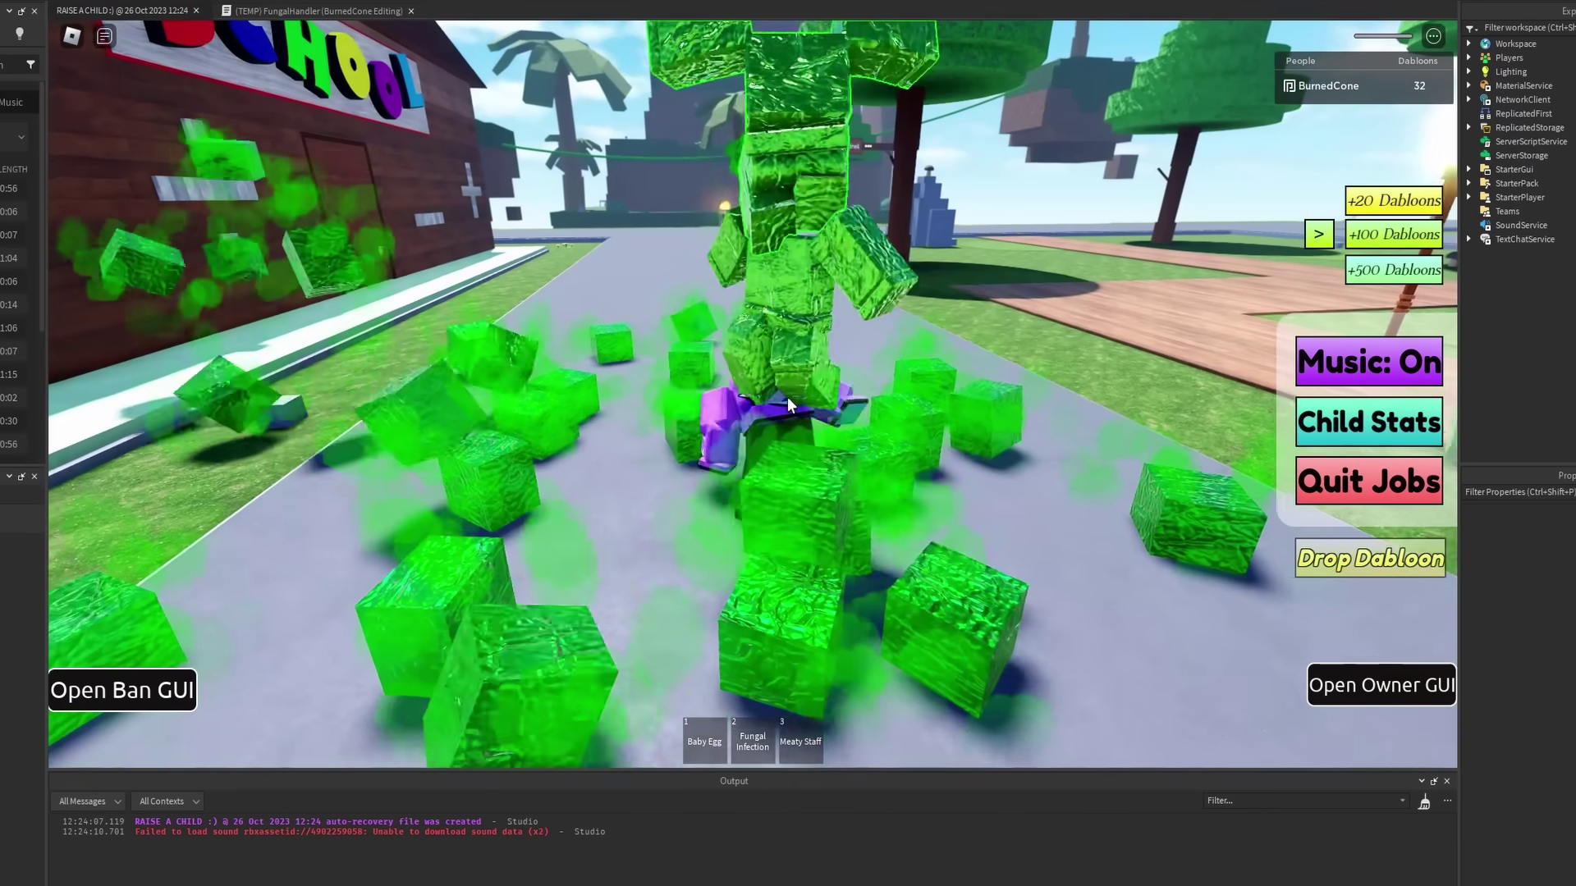
right_drag(786, 396, 786, 397)
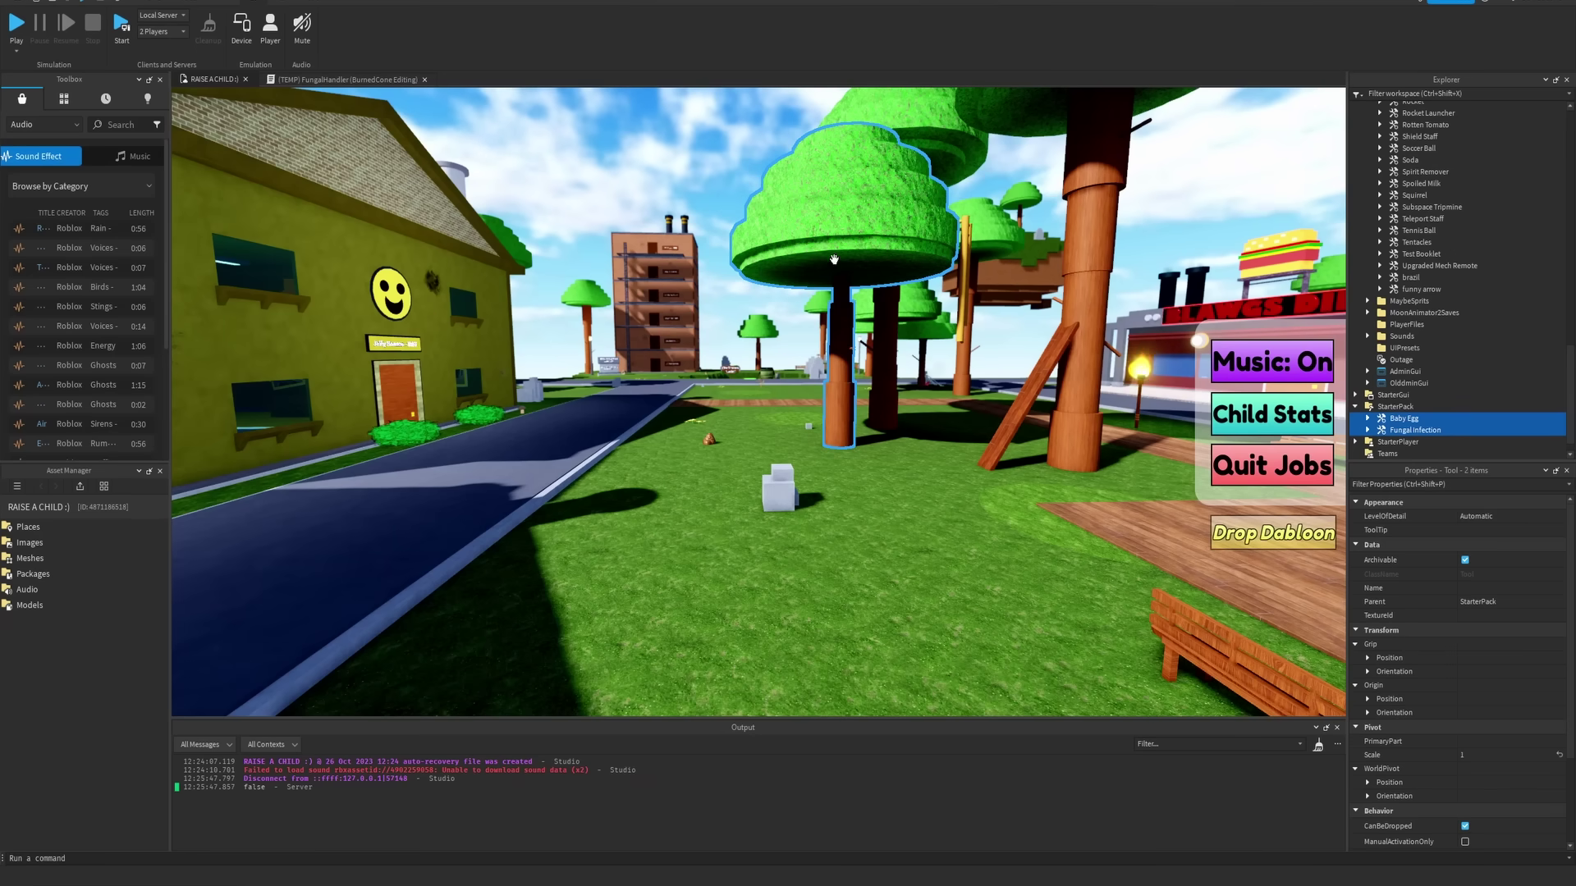
Step: Fly the editor view toward Jolly Mart facing the park, then start the game with F5
key(w)
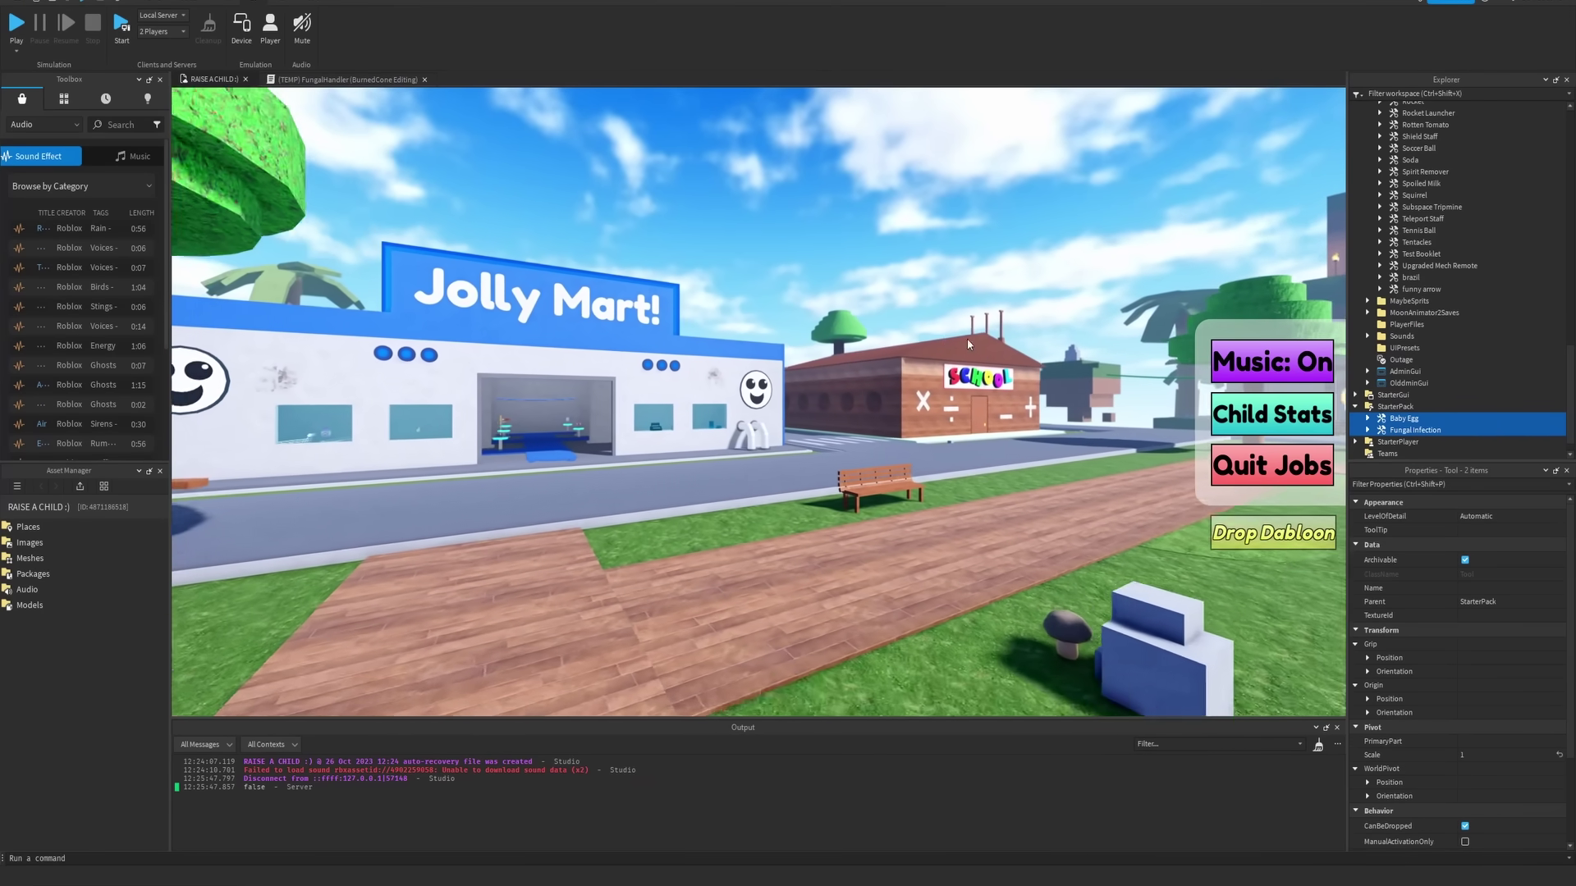
right_drag(1023, 344, 1017, 343)
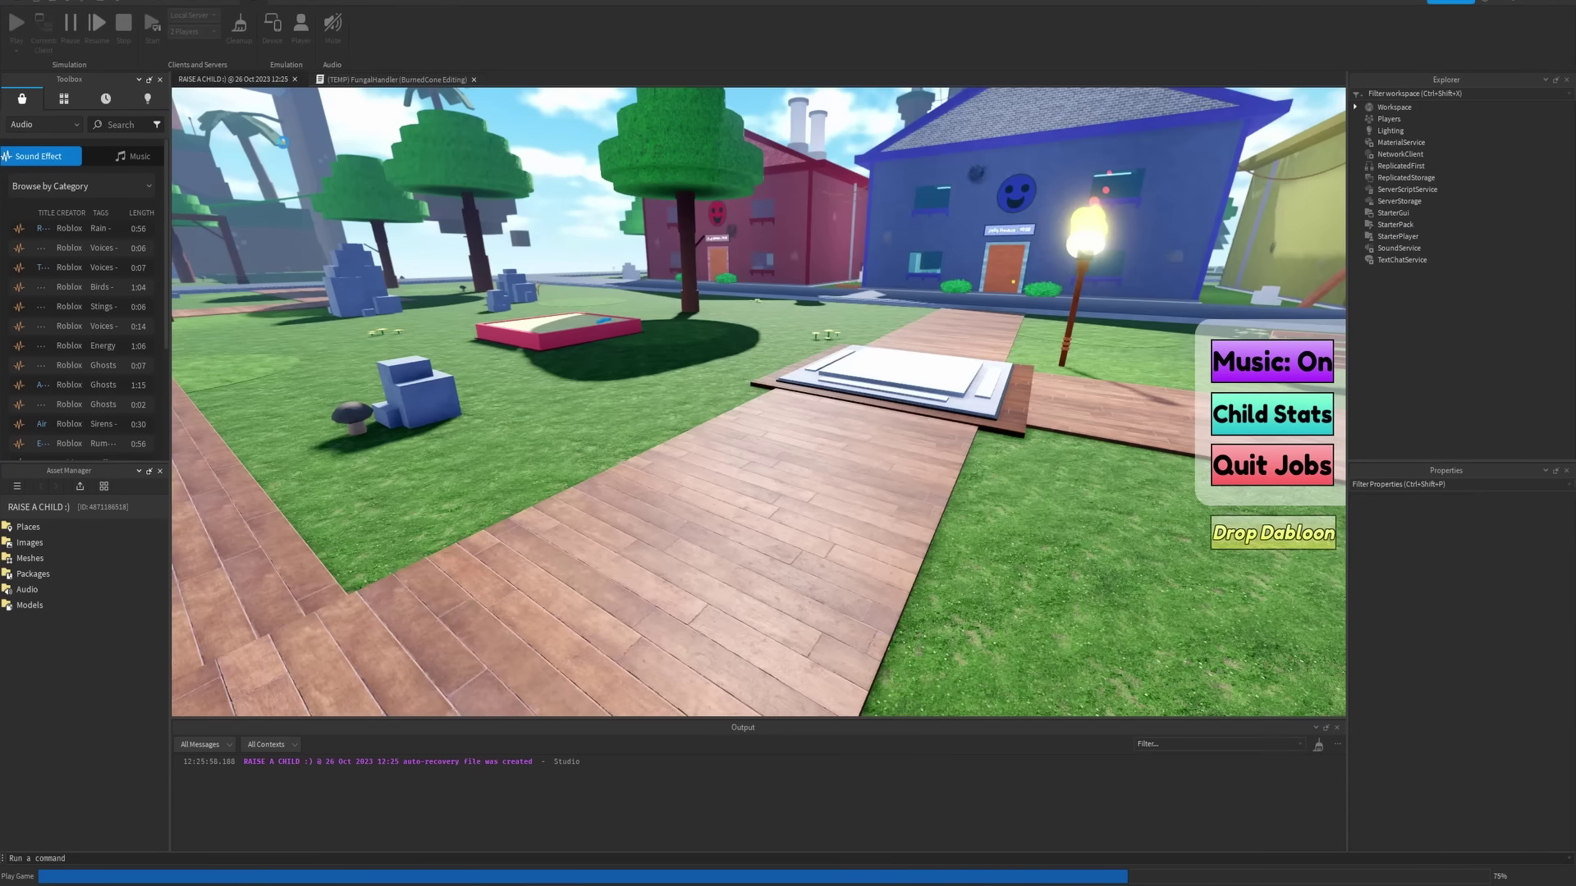
key(F5)
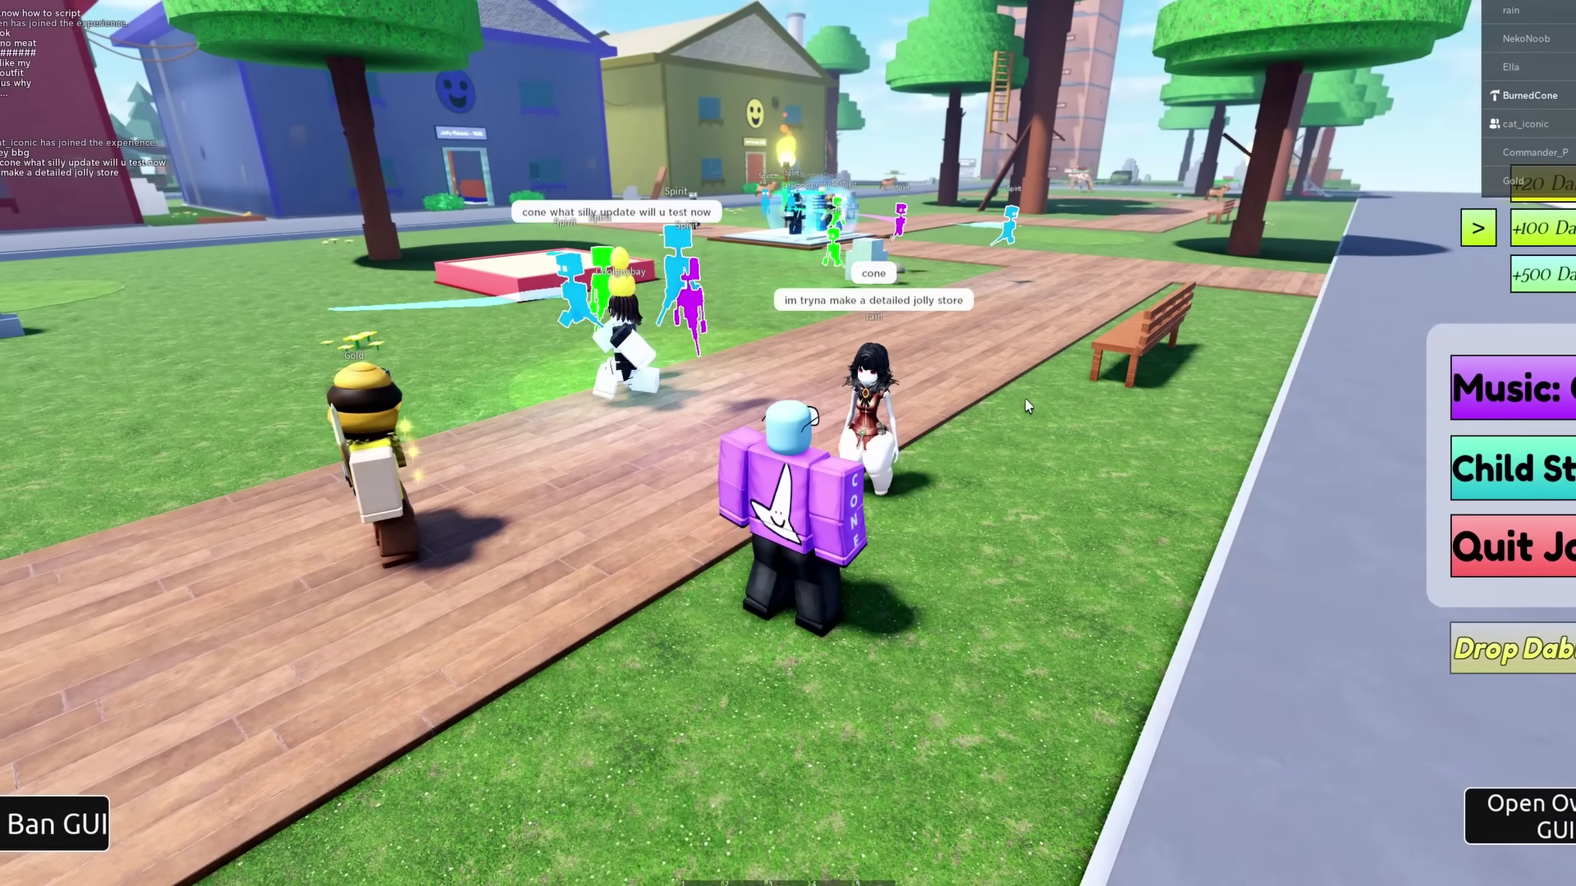
Step: Run across the park and throw the hotbar-slot-2 vial beside the boardwalk platform
key(w)
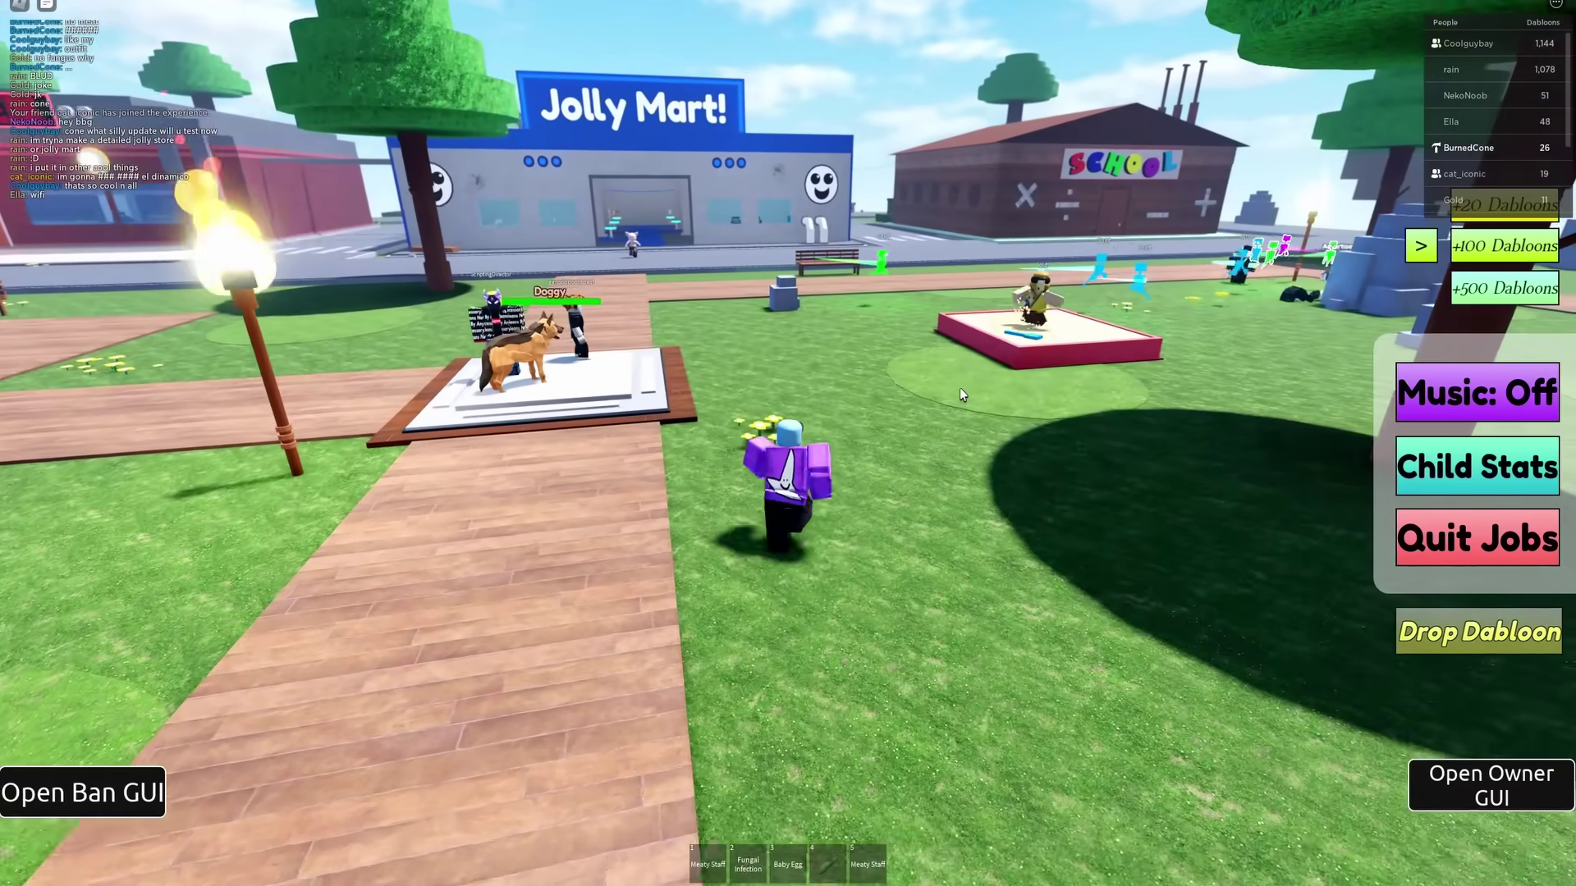
right_drag(958, 387, 848, 367)
key(2)
click(848, 367)
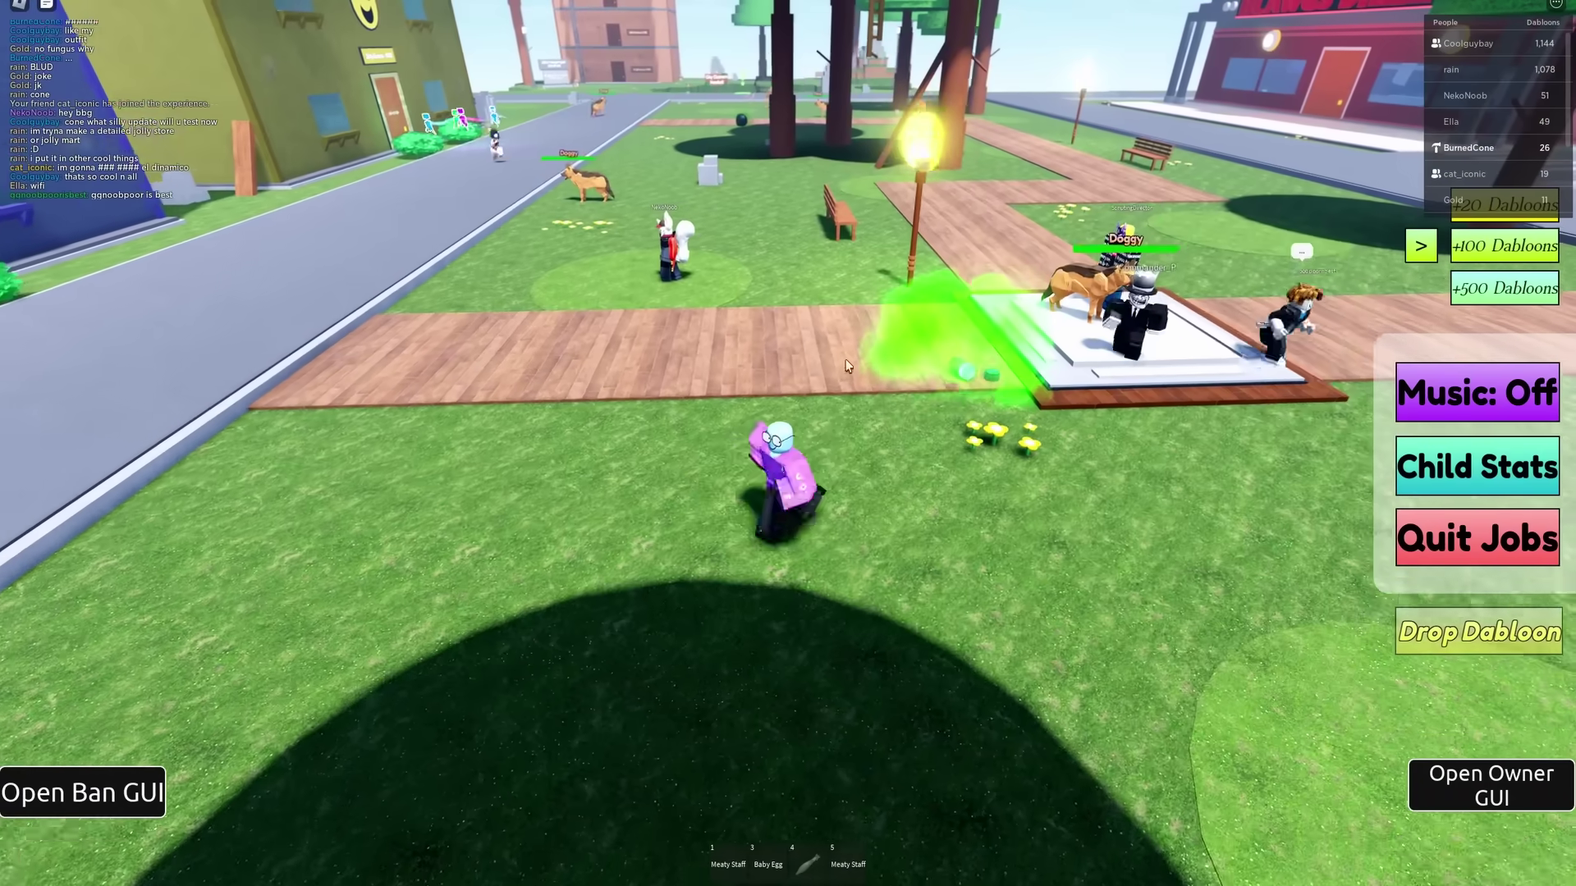
key(s)
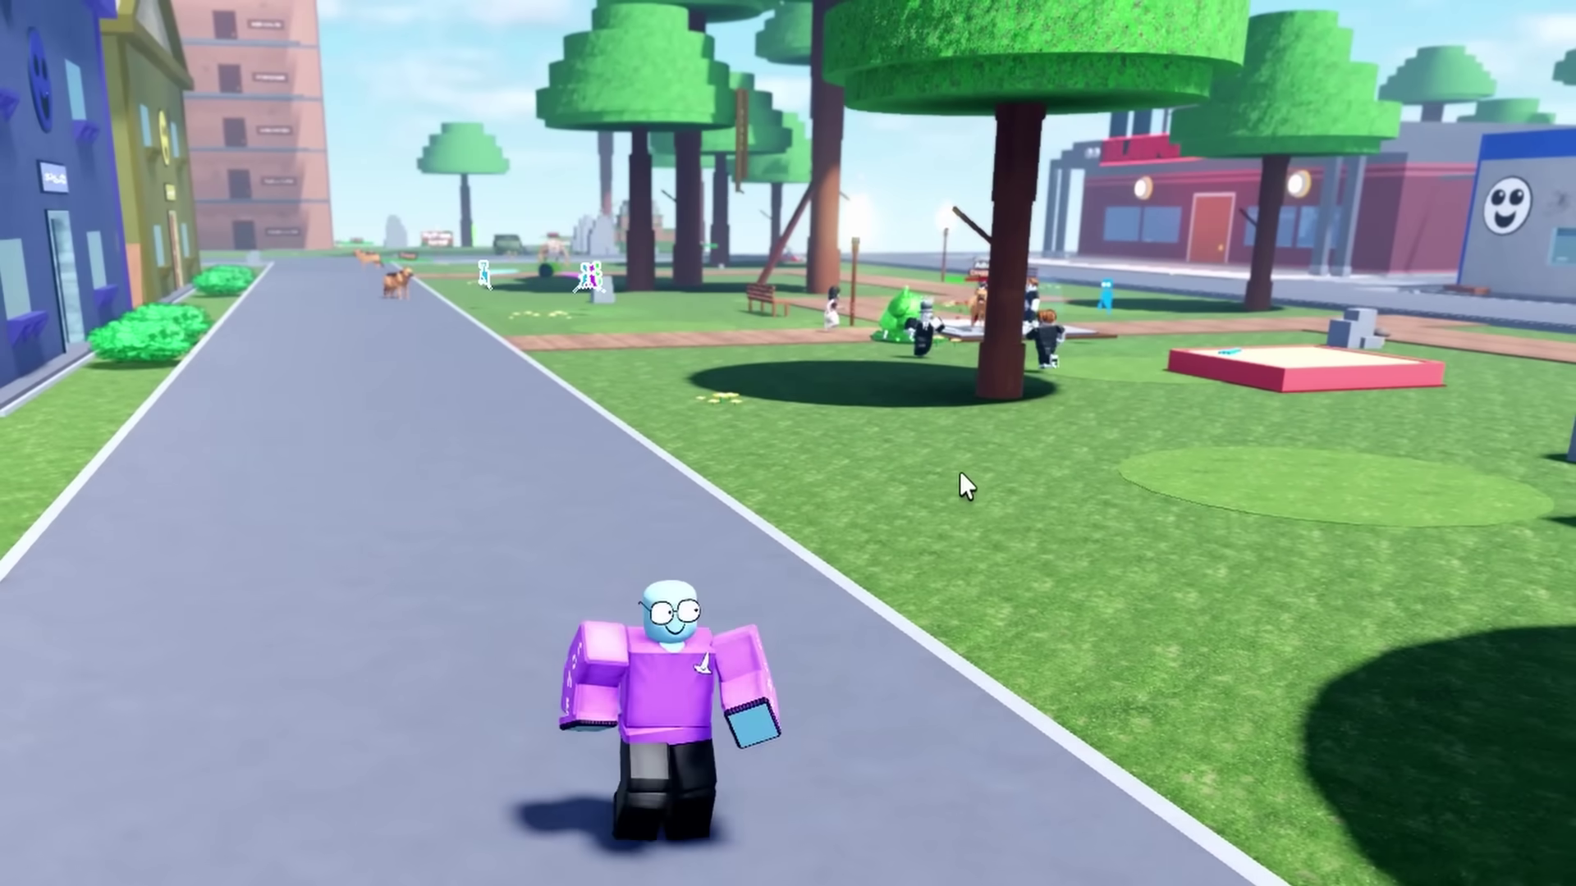
Step: Walk up the road and across the grass, circling the blue statue
key(w)
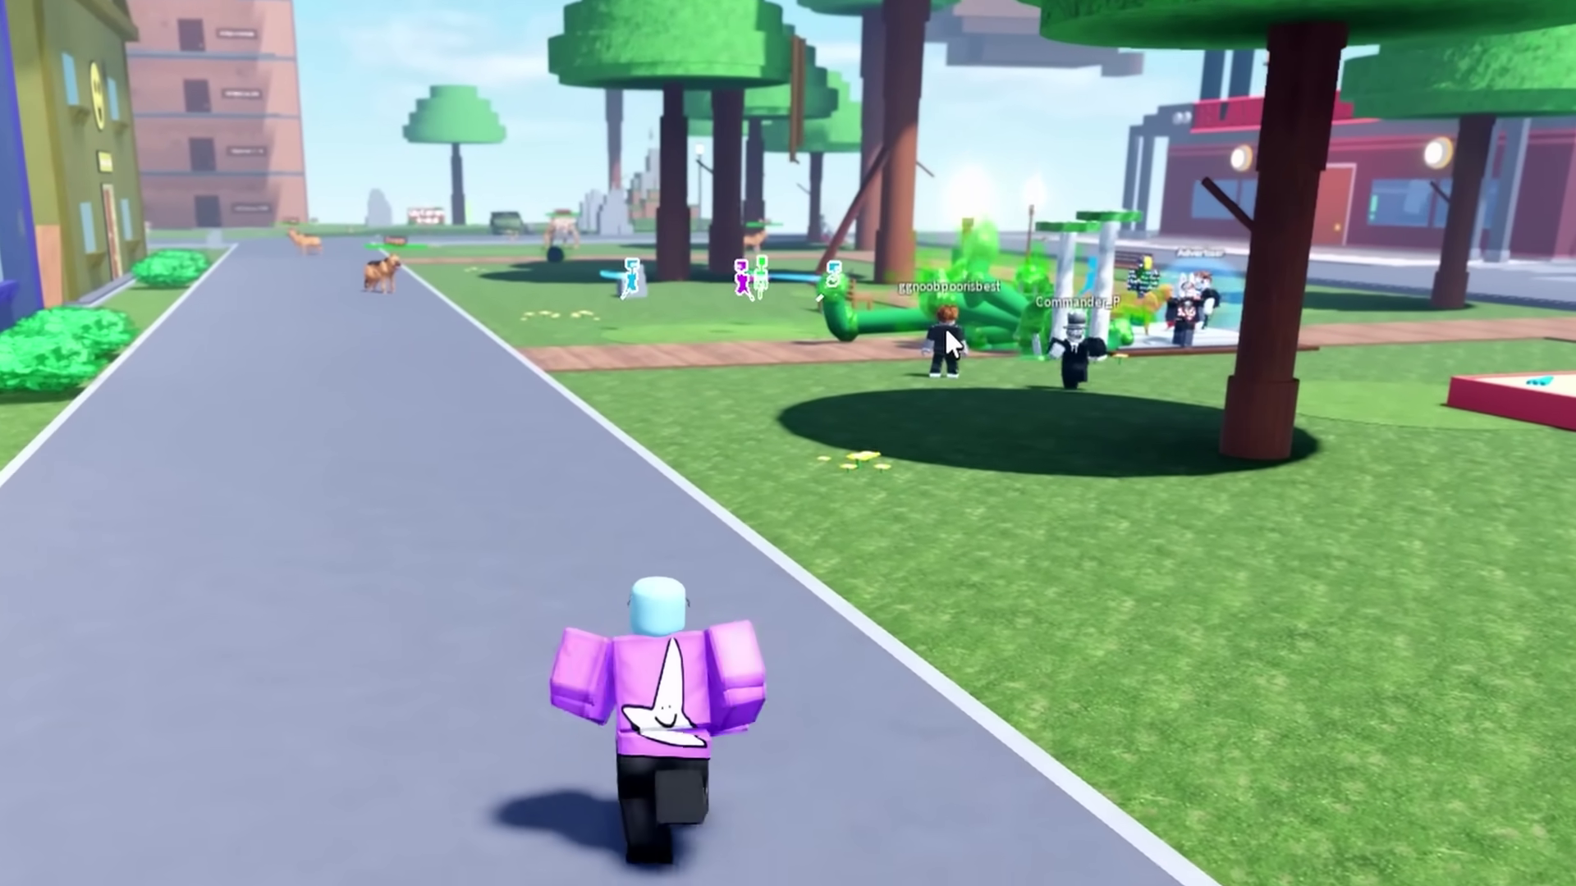
key(w)
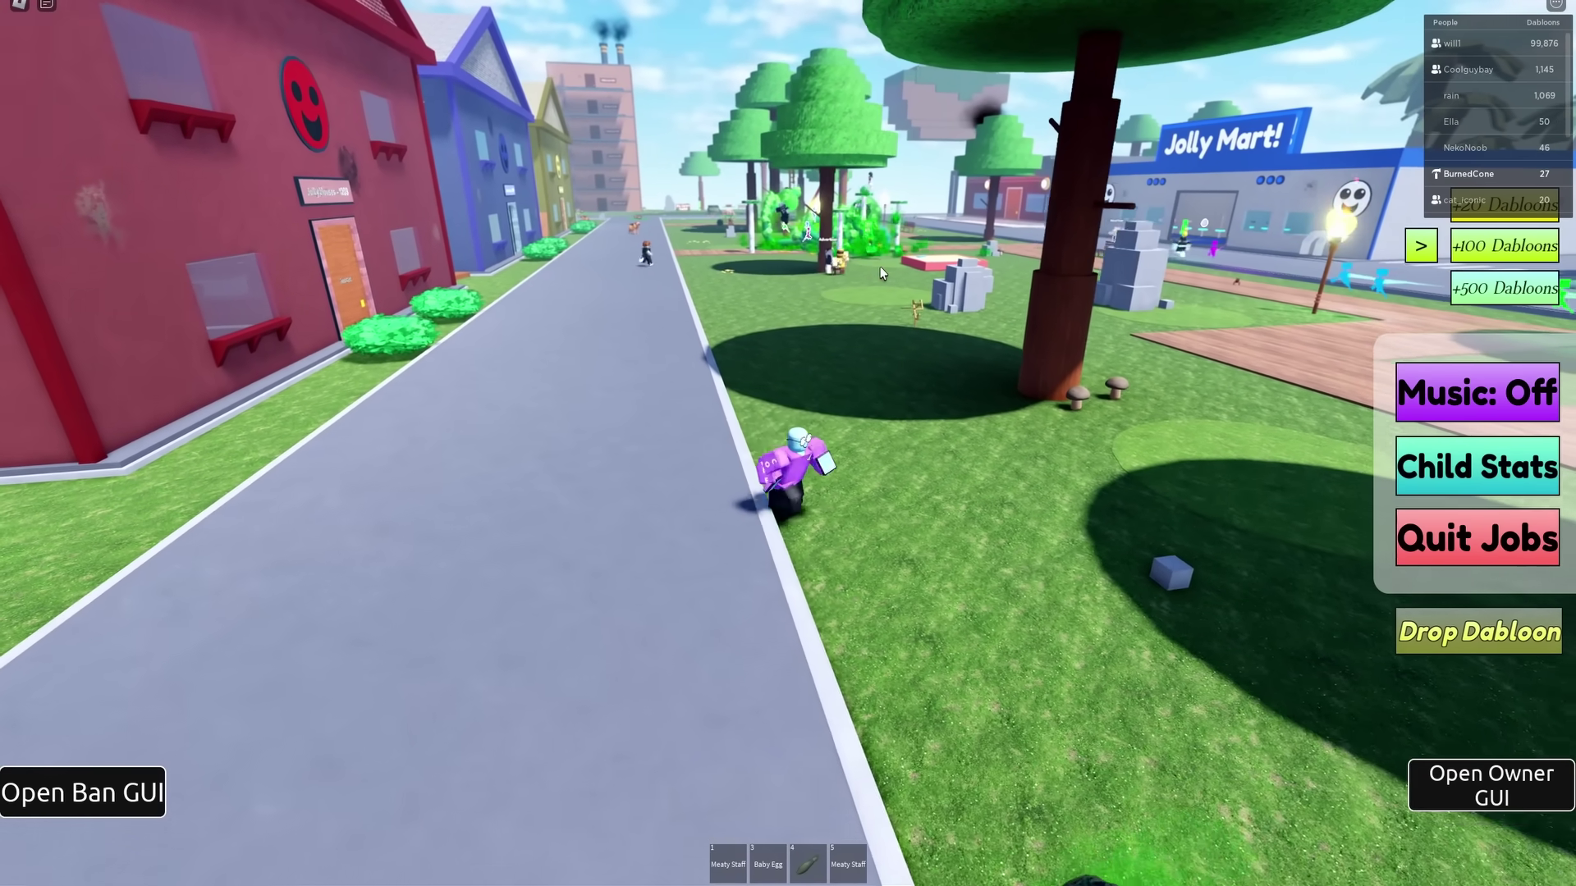
key(w)
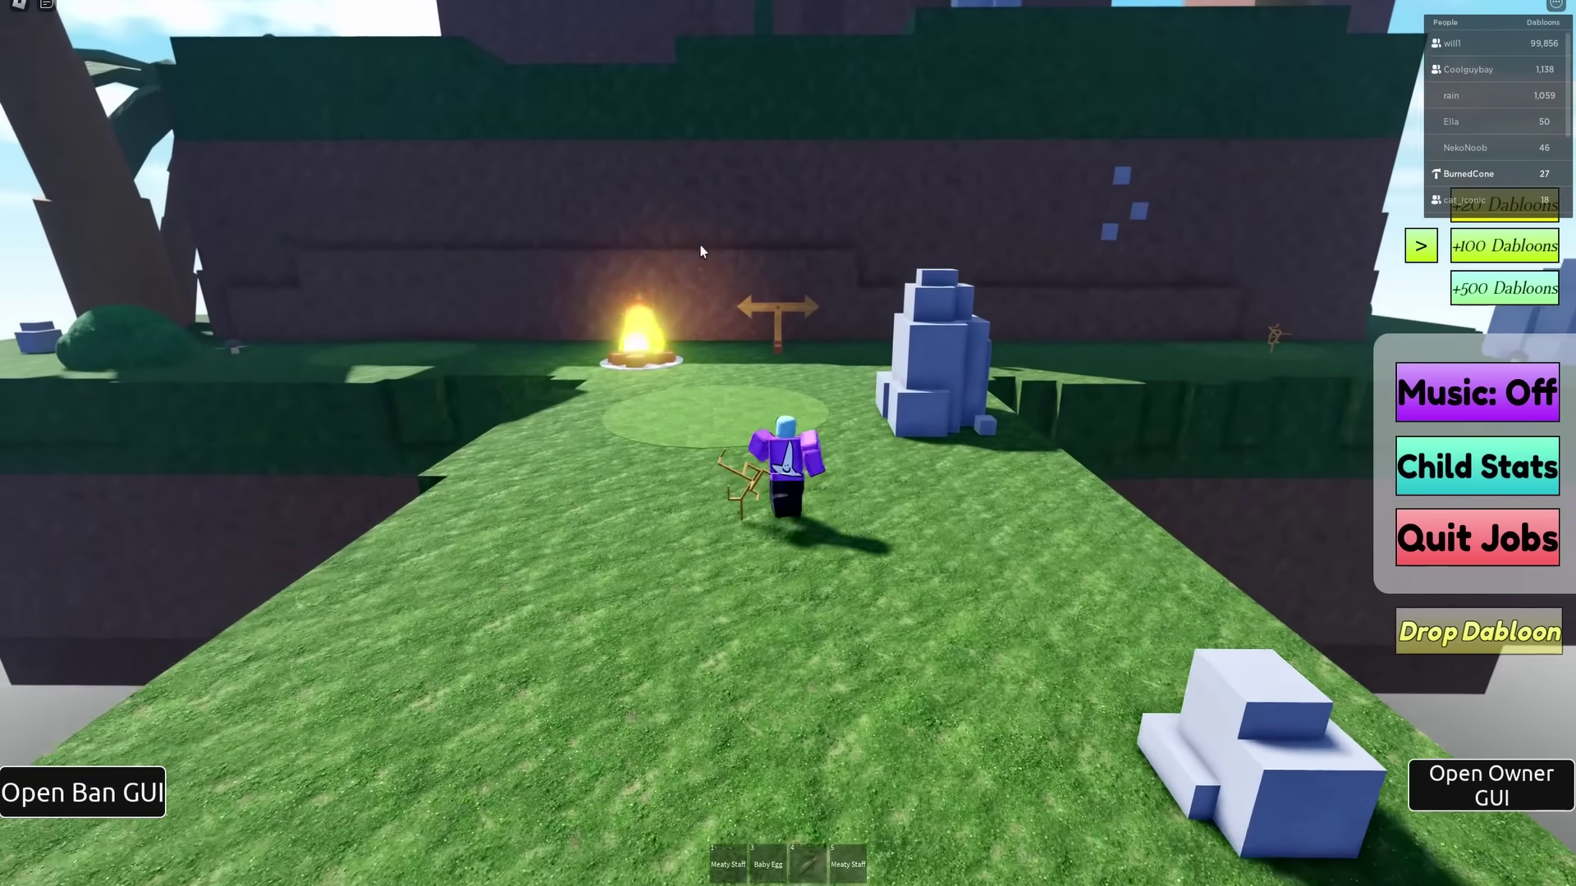
key(w)
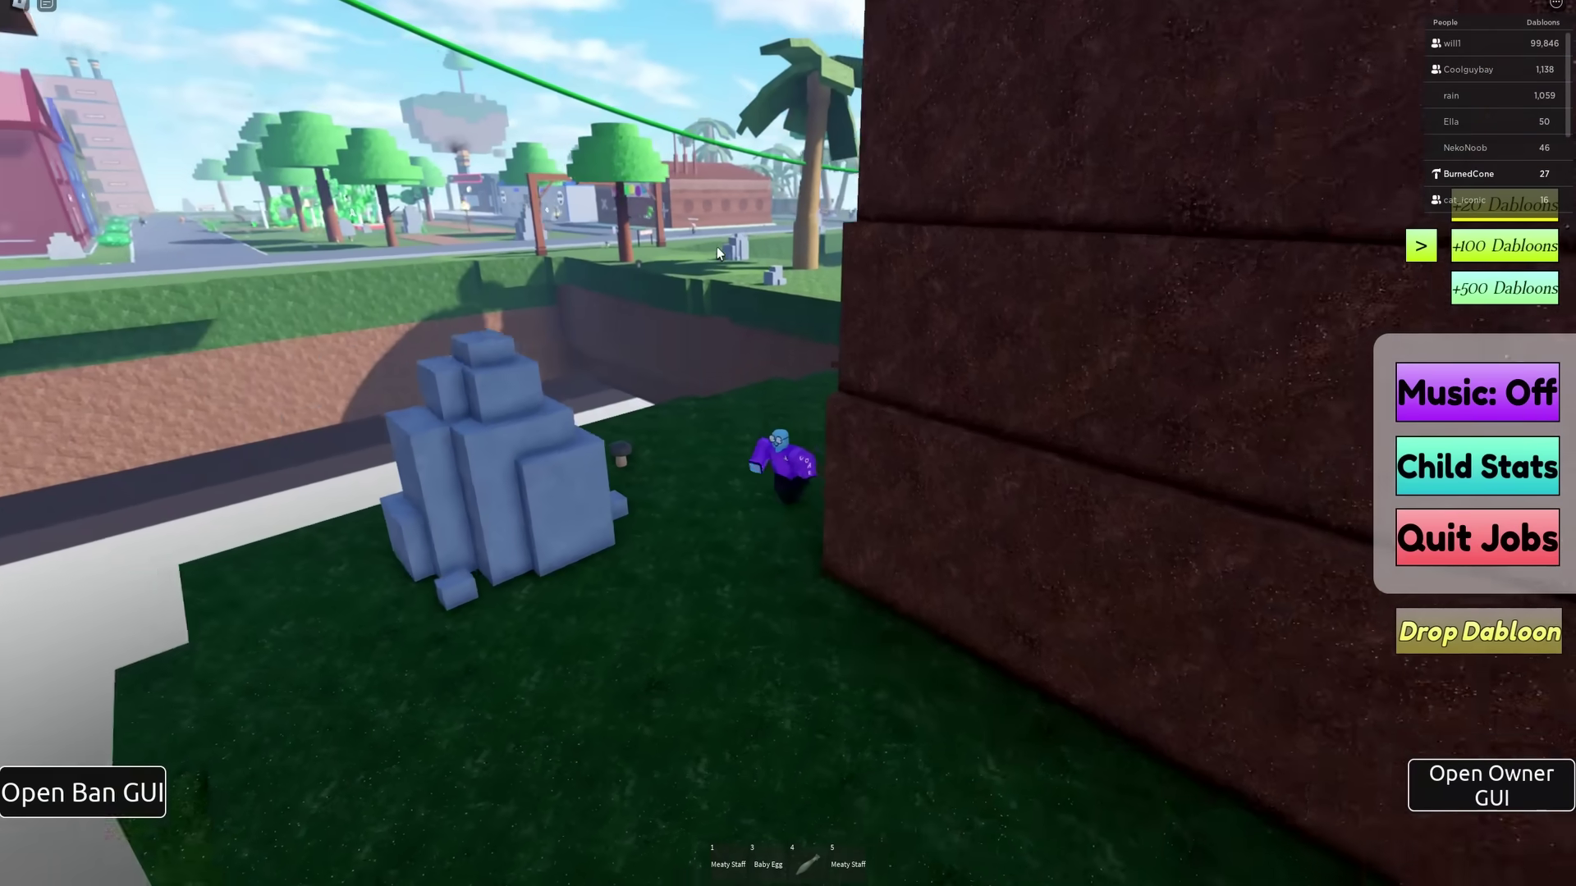
key(w)
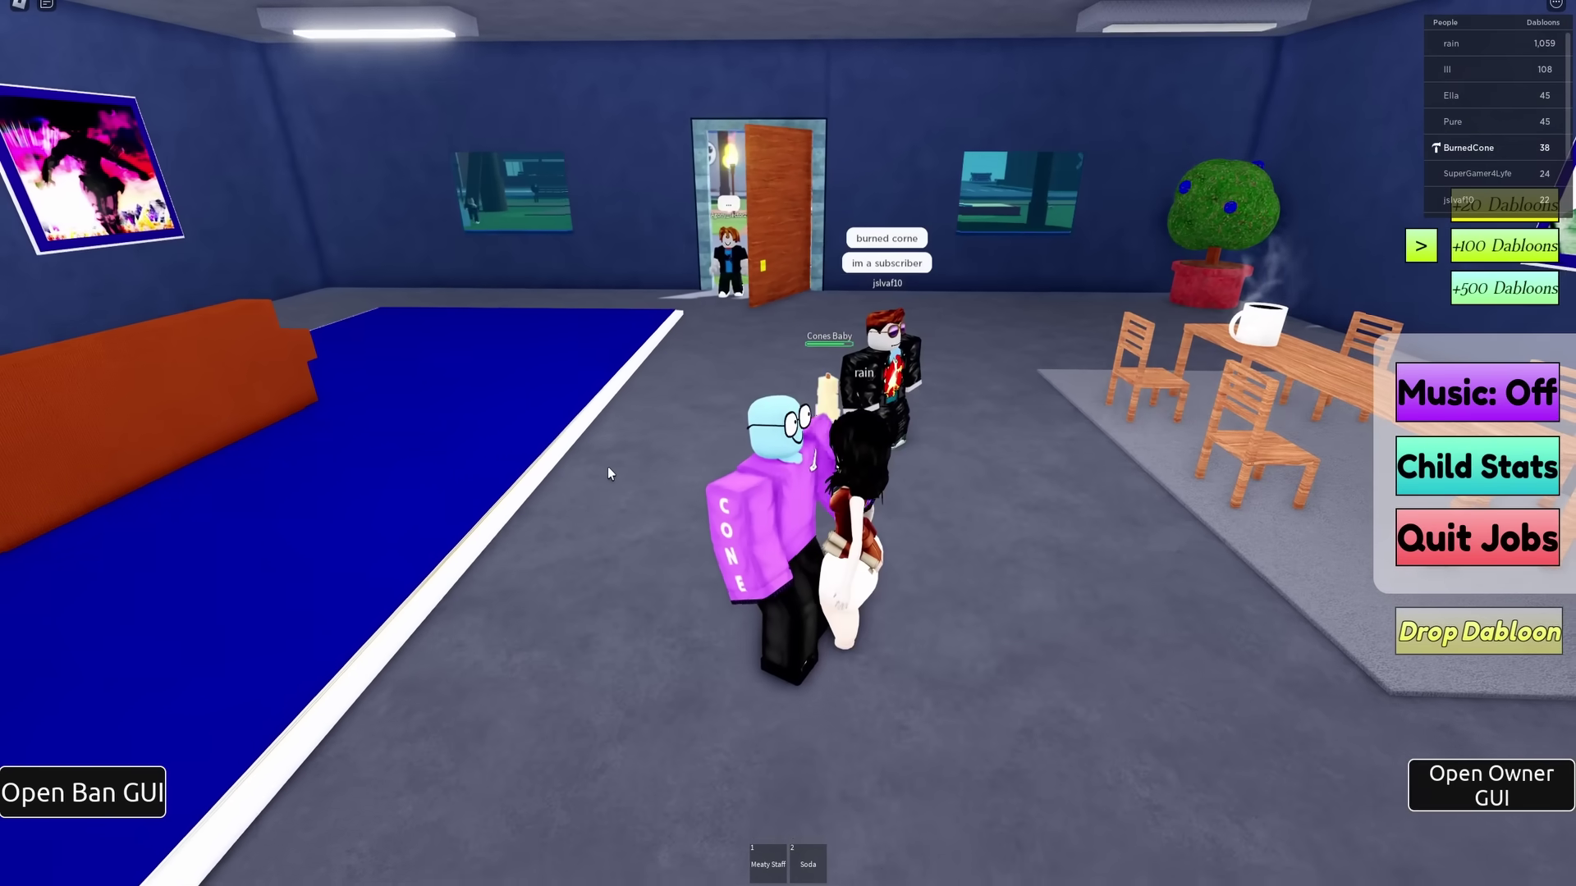
Step: Walk onto the blue carpet beside the couch in the blue-walled room
key(a)
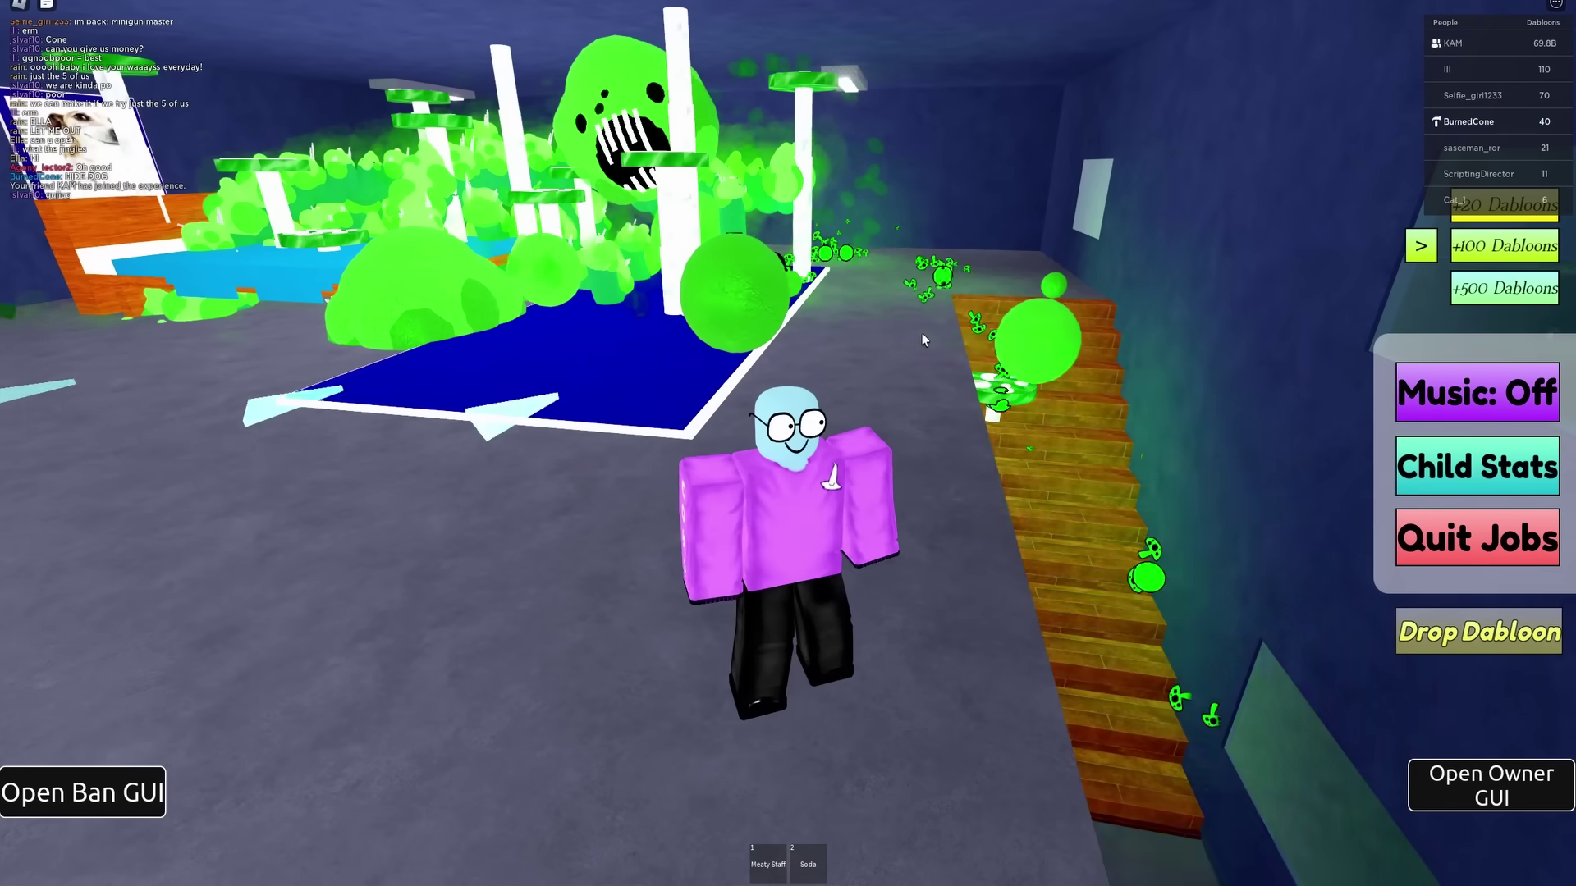
Step: Walk through the fungus-filled corridor until the fungus infects and flings the character
right_drag(943, 332, 721, 422)
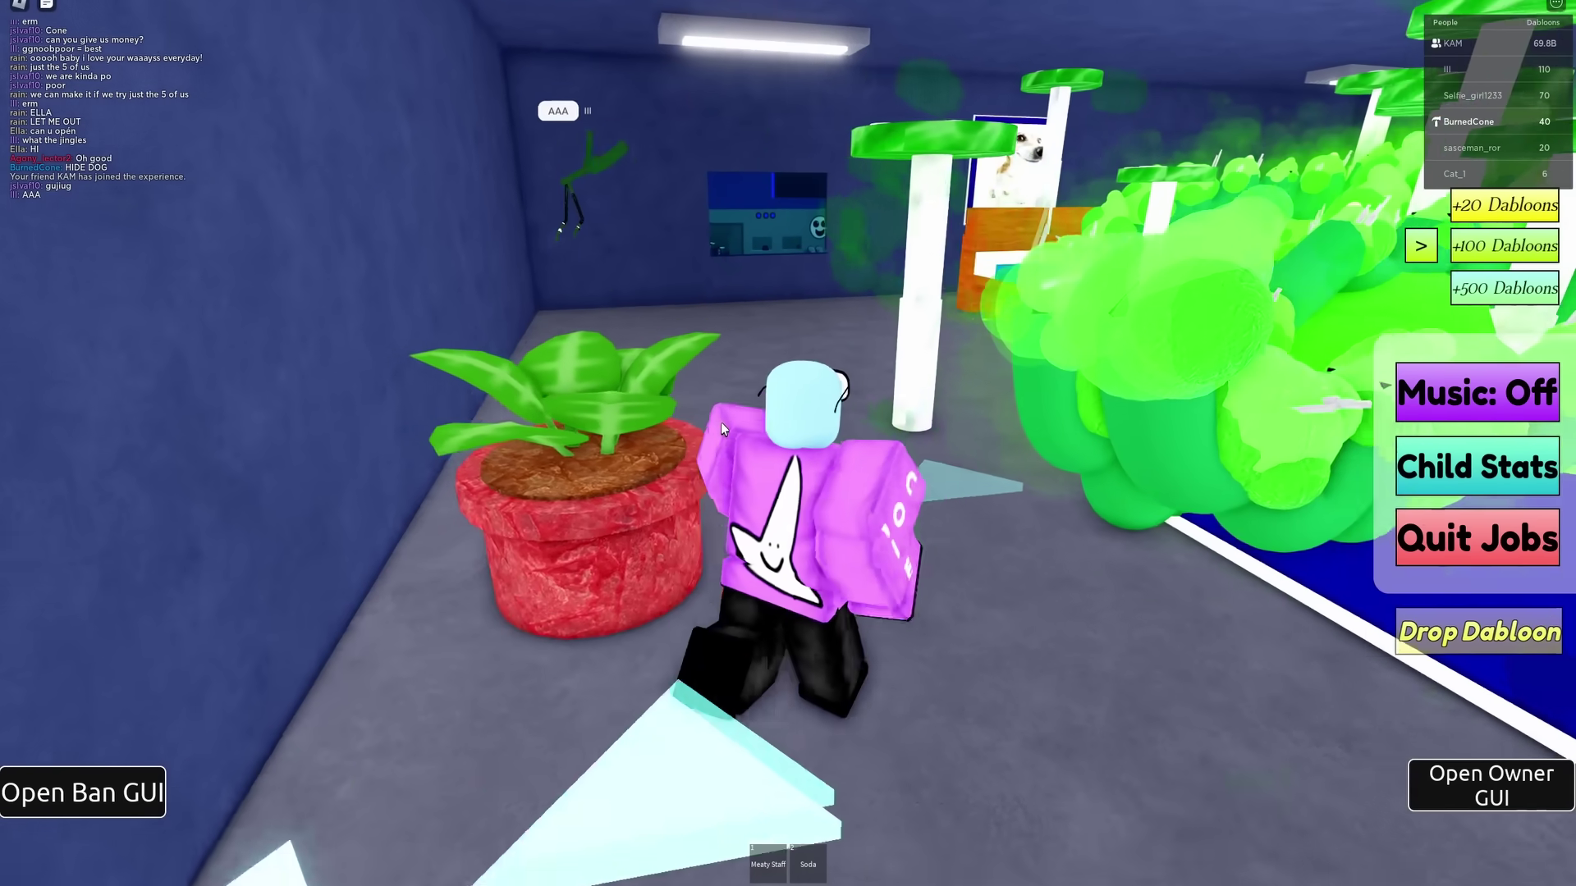
key(w)
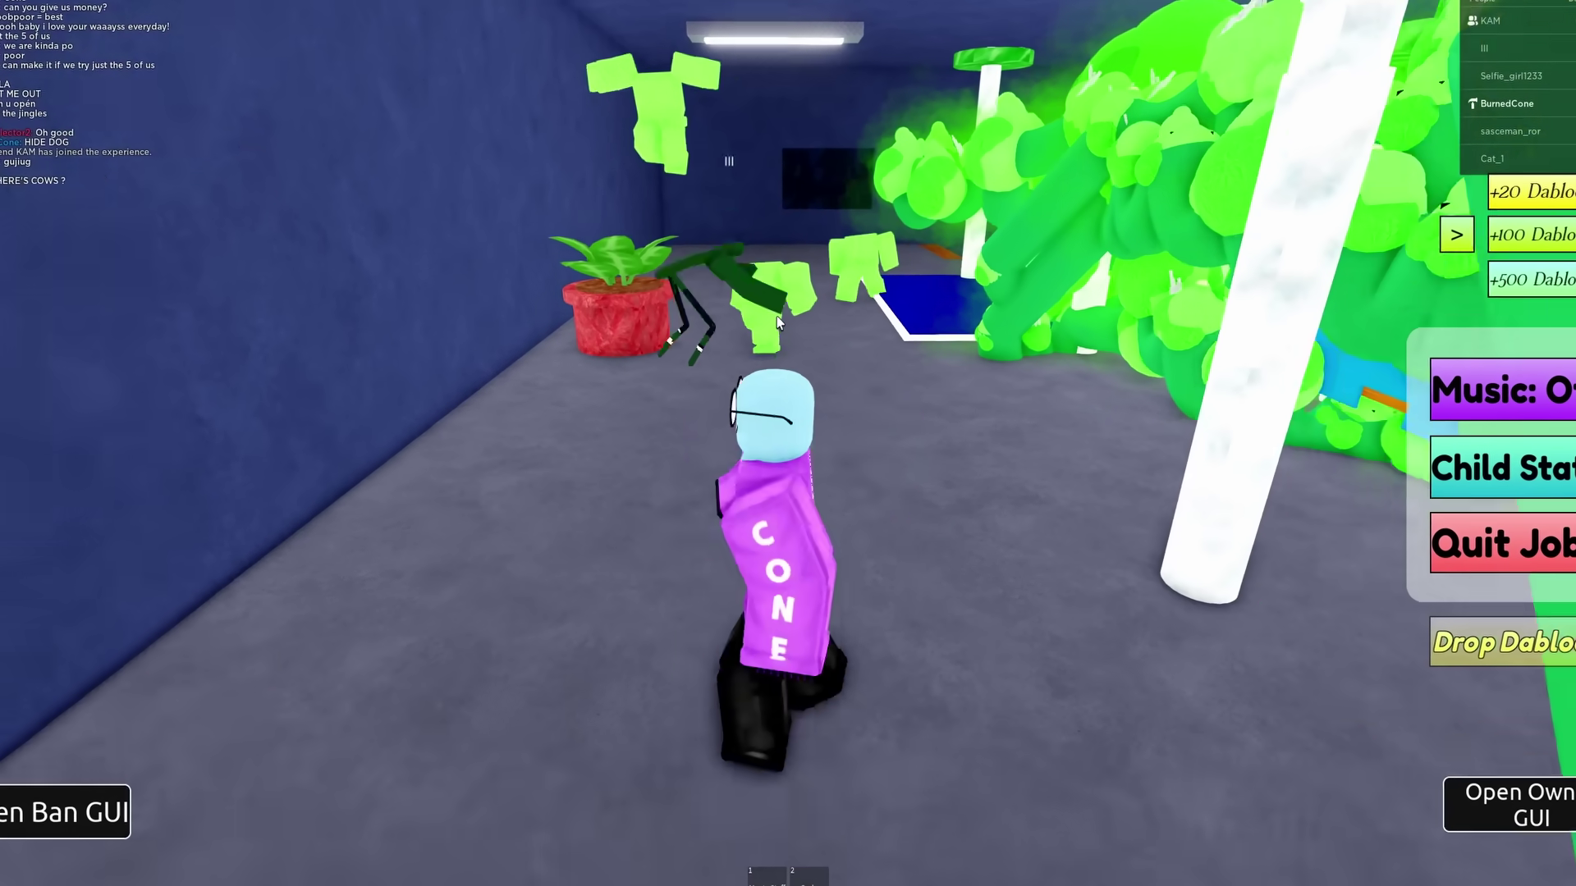
key(s)
key(s)
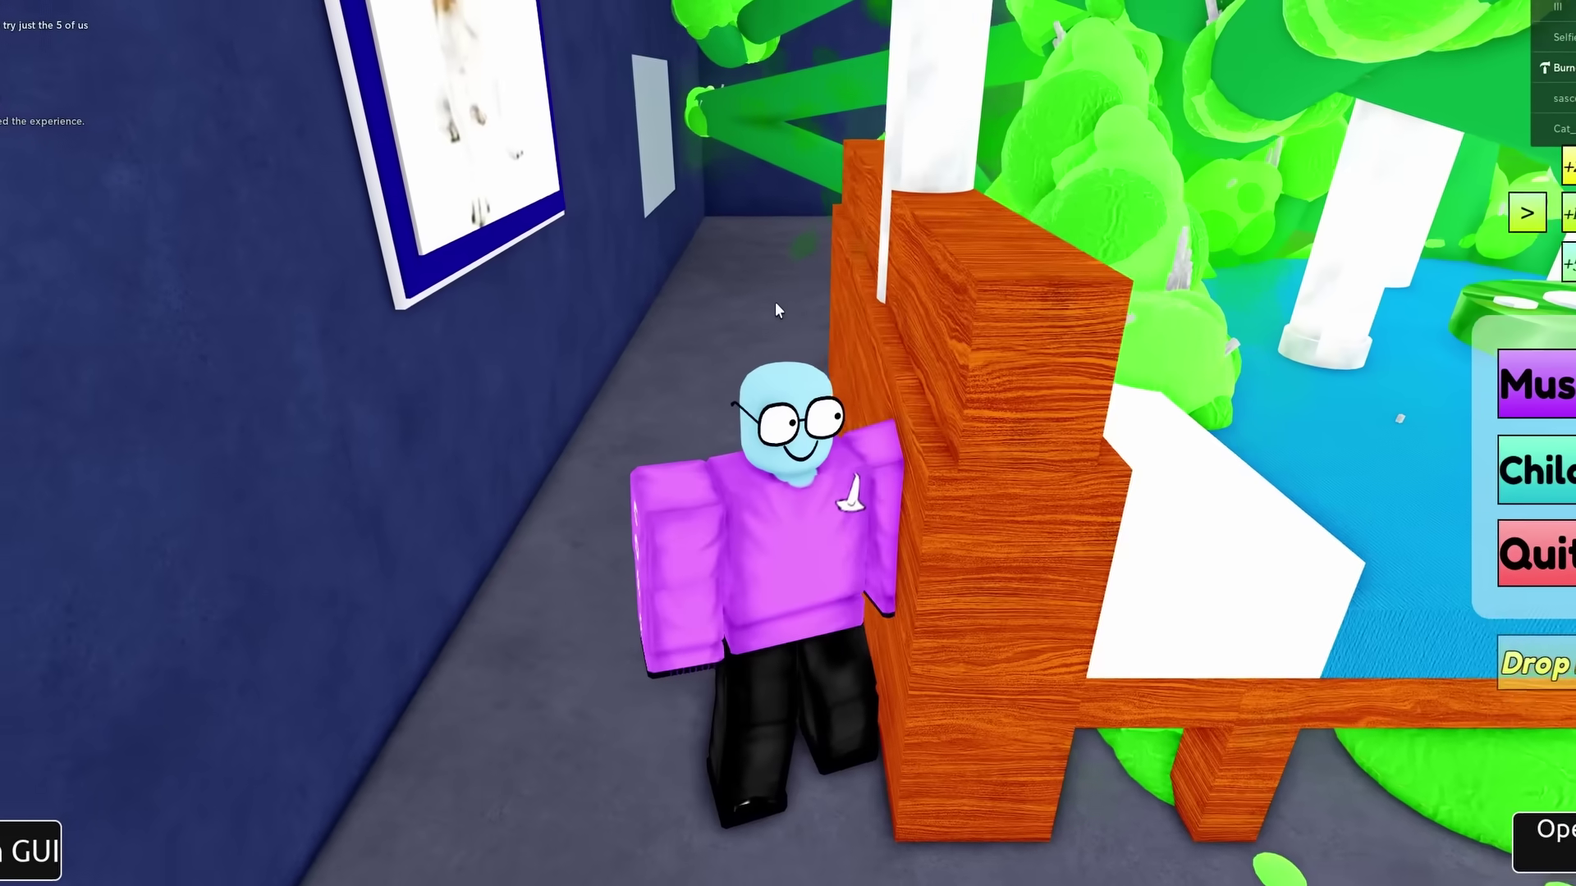
key(w)
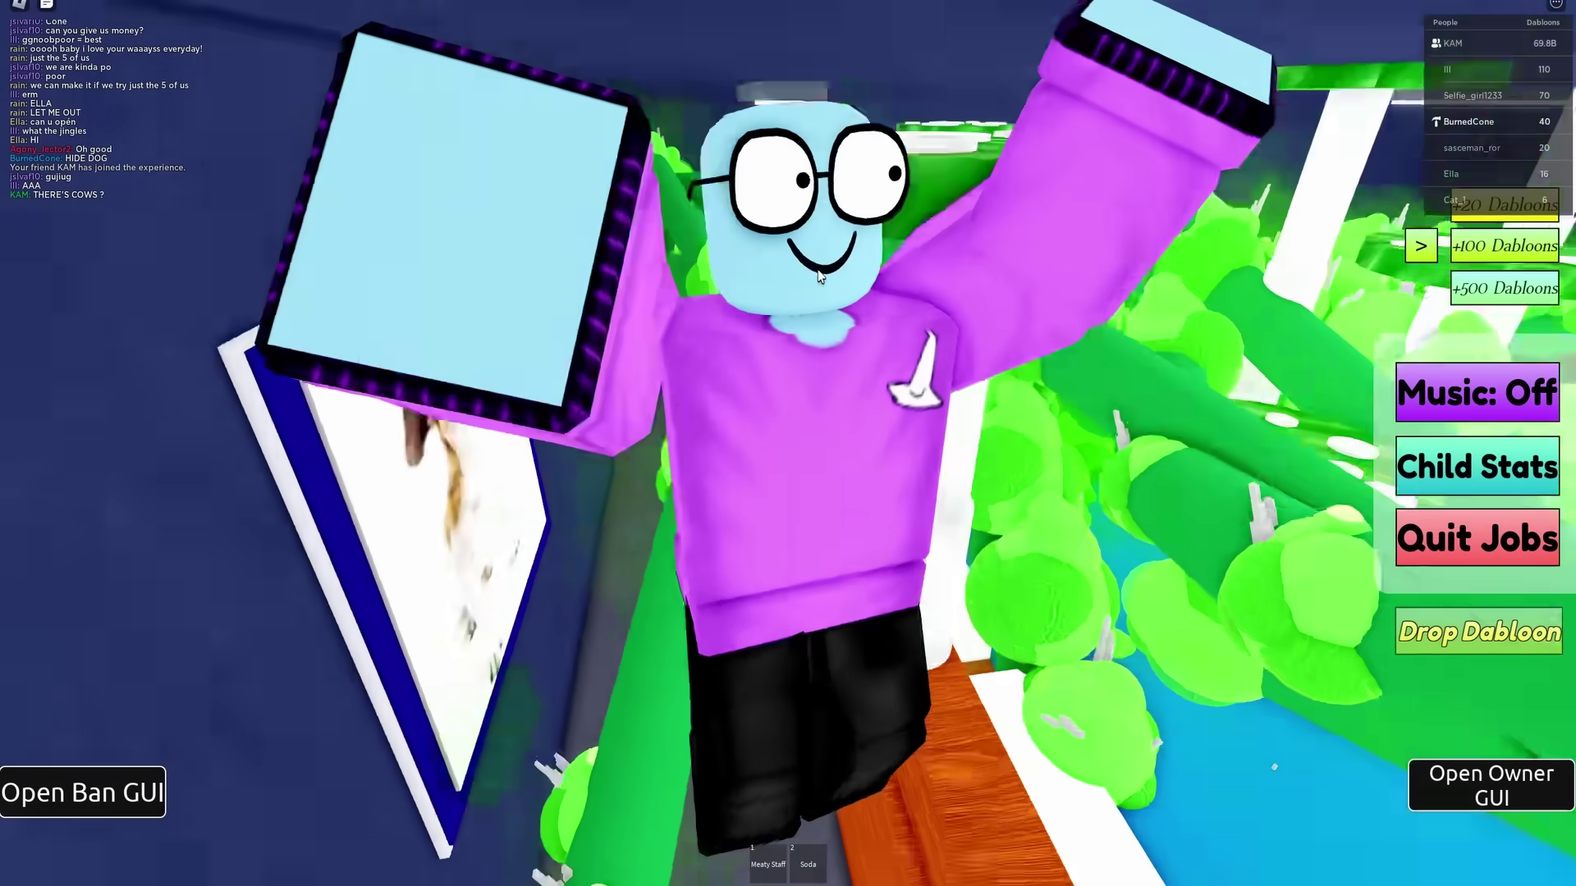
key(s)
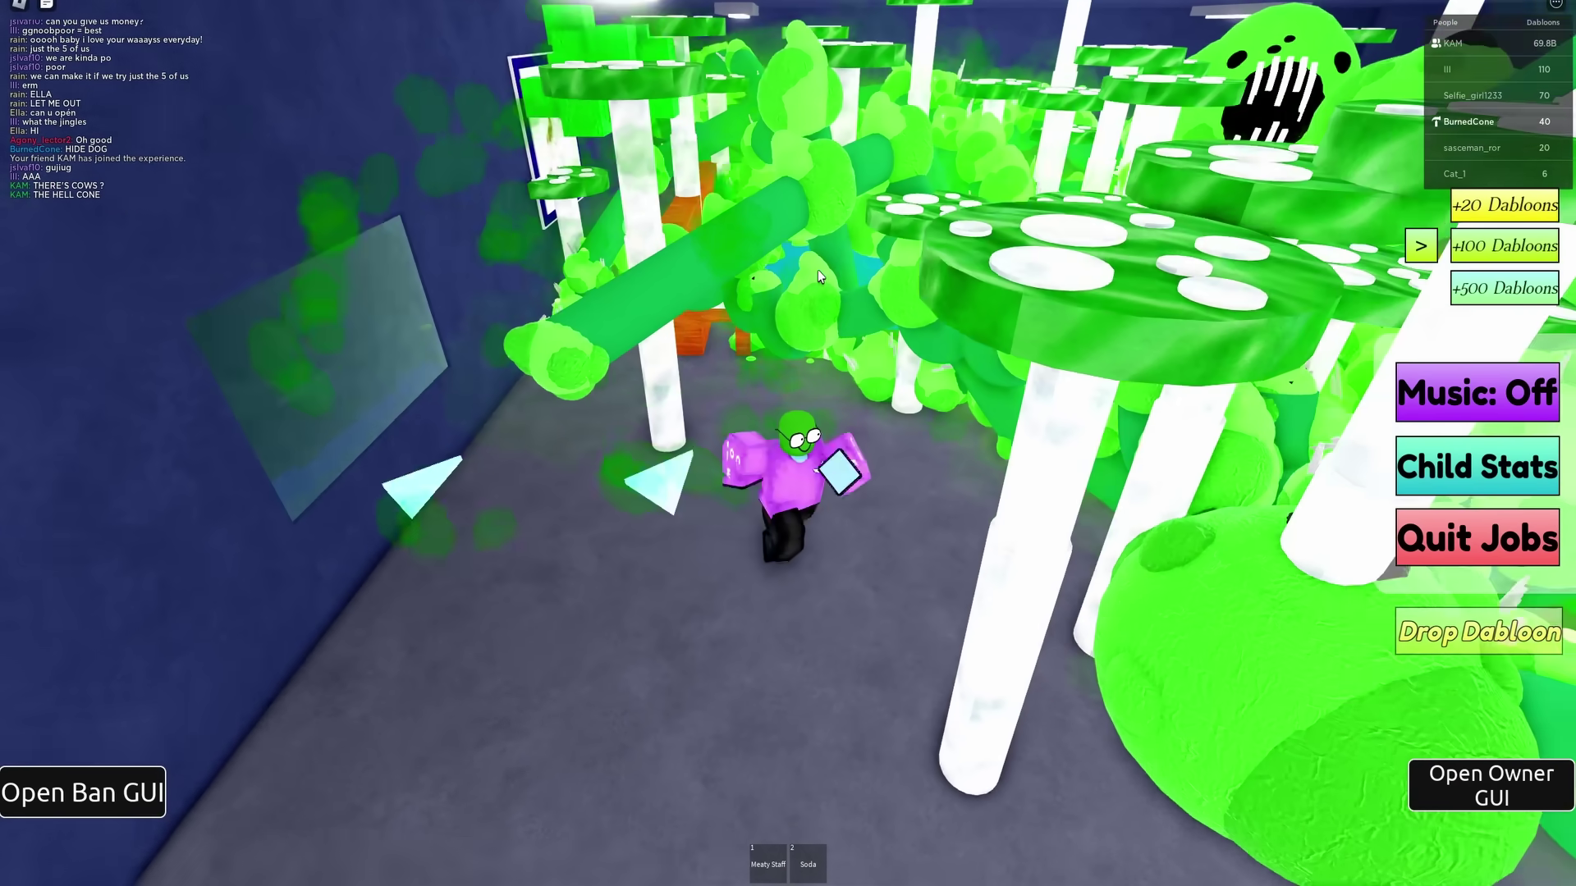
key(s)
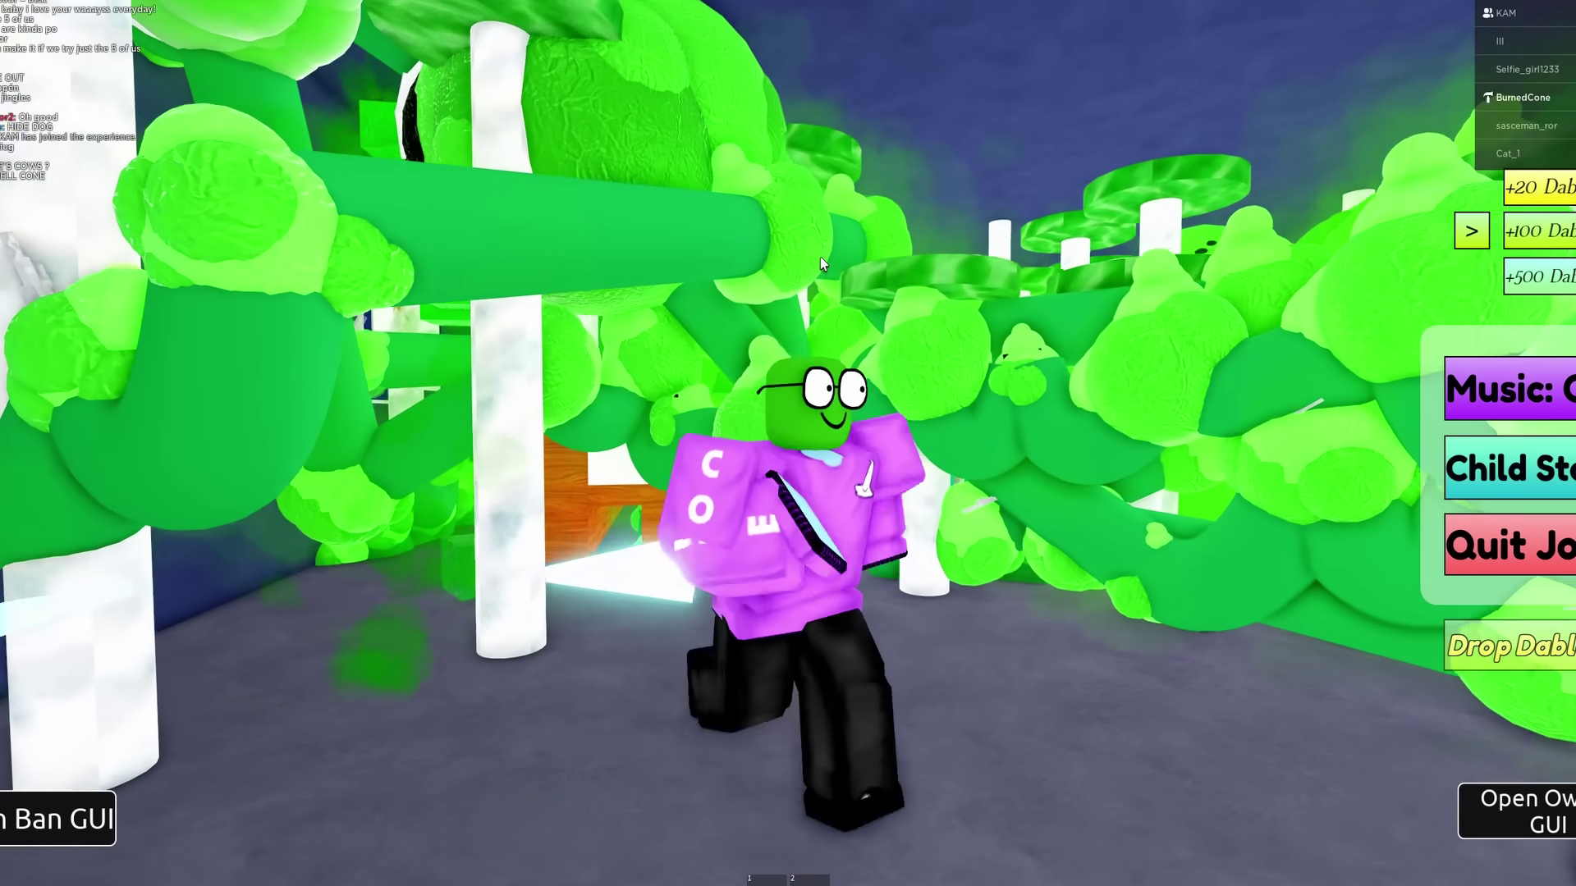
key(s)
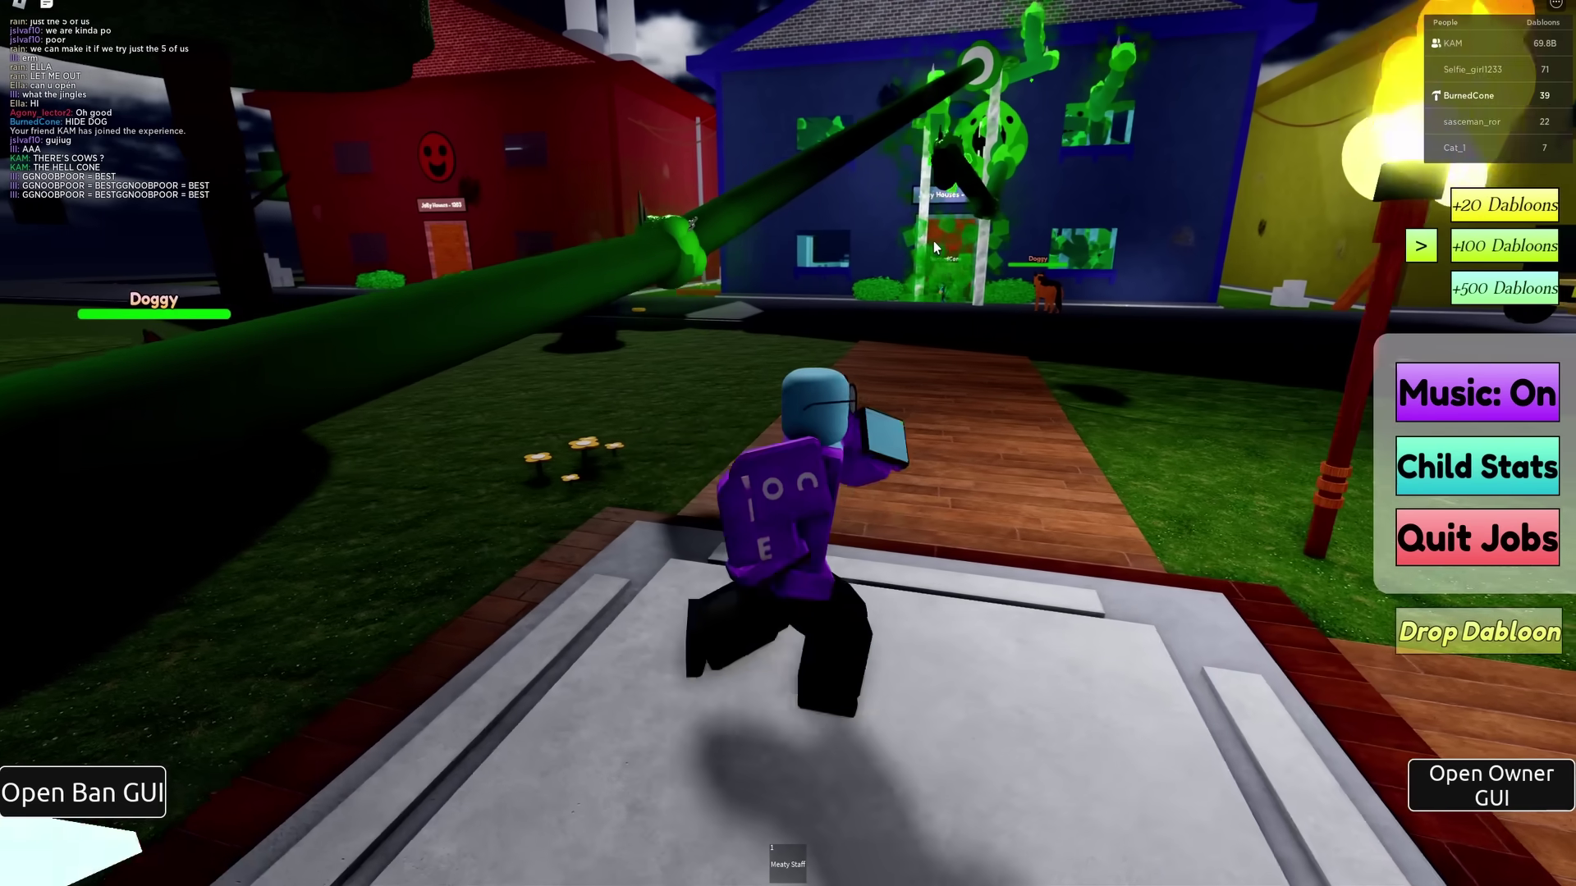
Step: Head along the deck to the fungus-covered blue house and view the spreading vines
key(w)
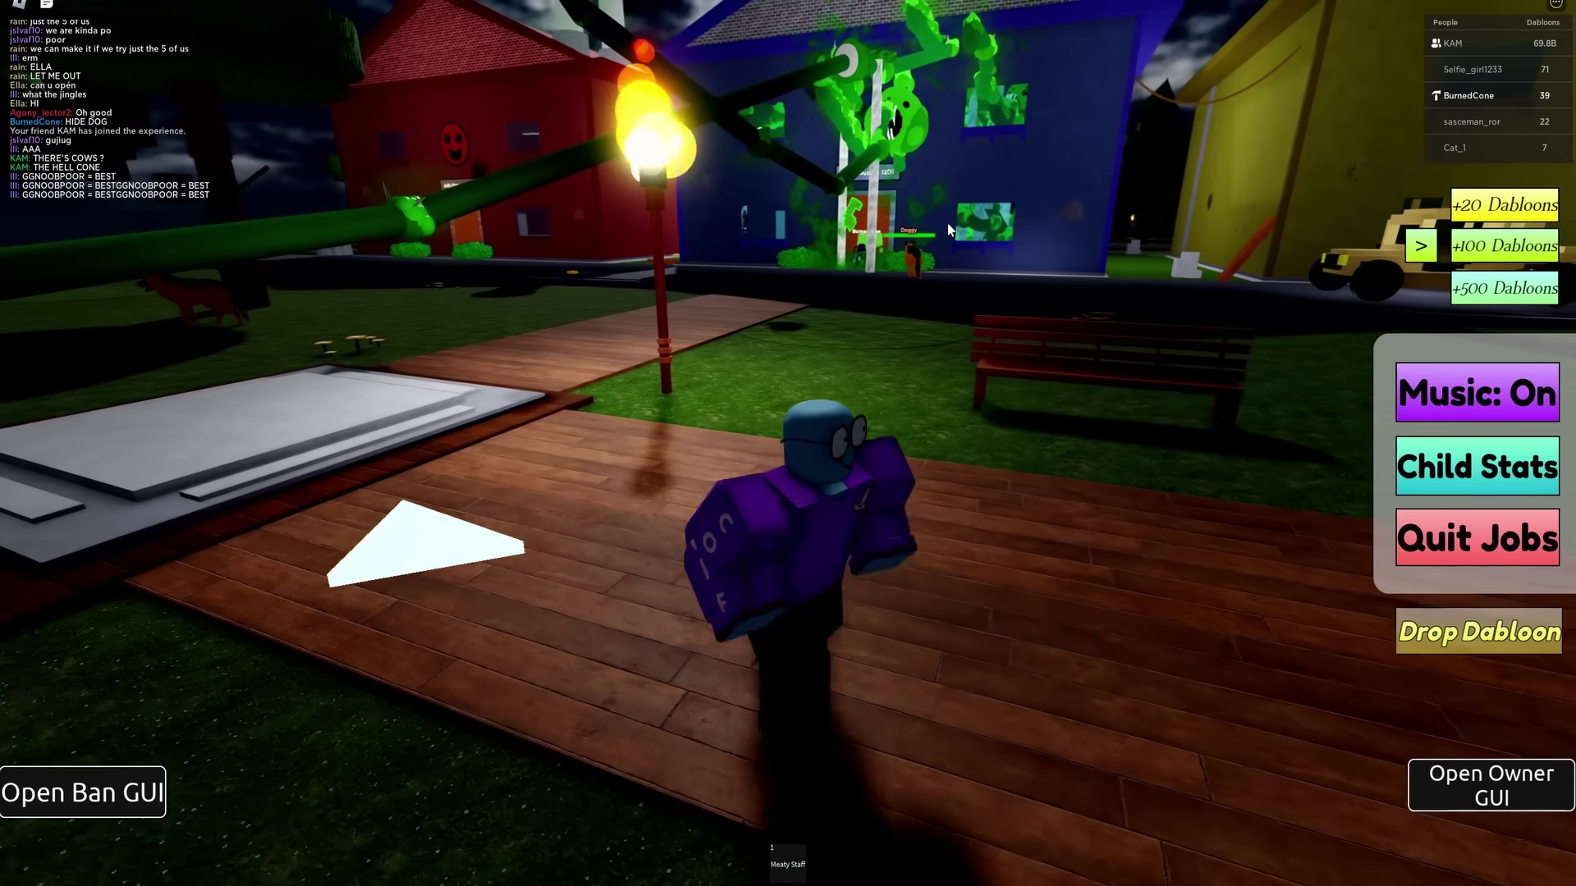
key(s)
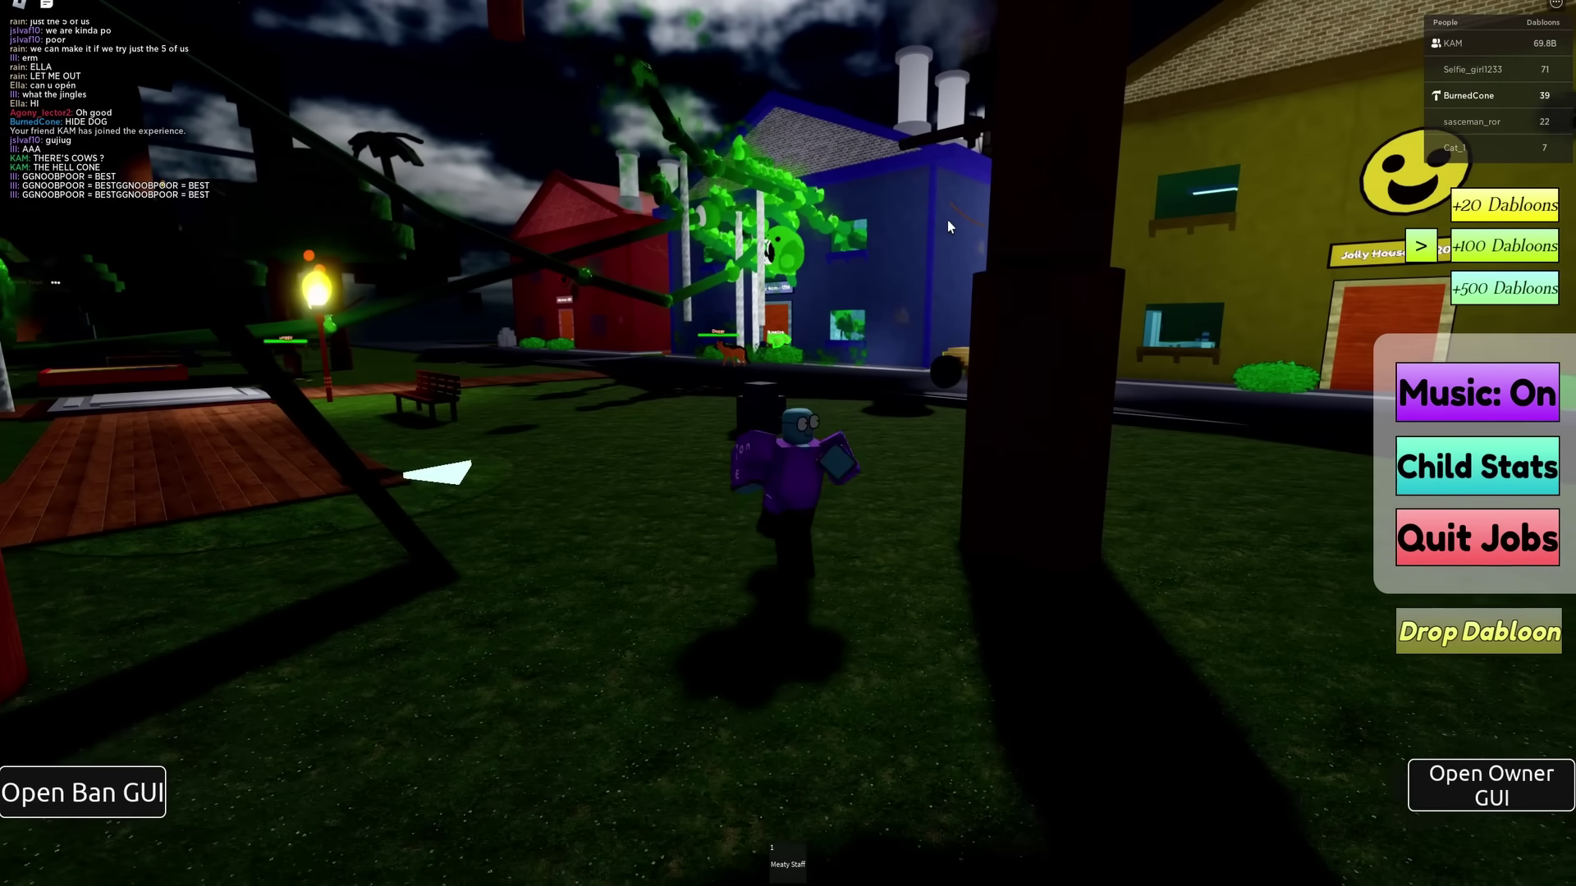
key(w)
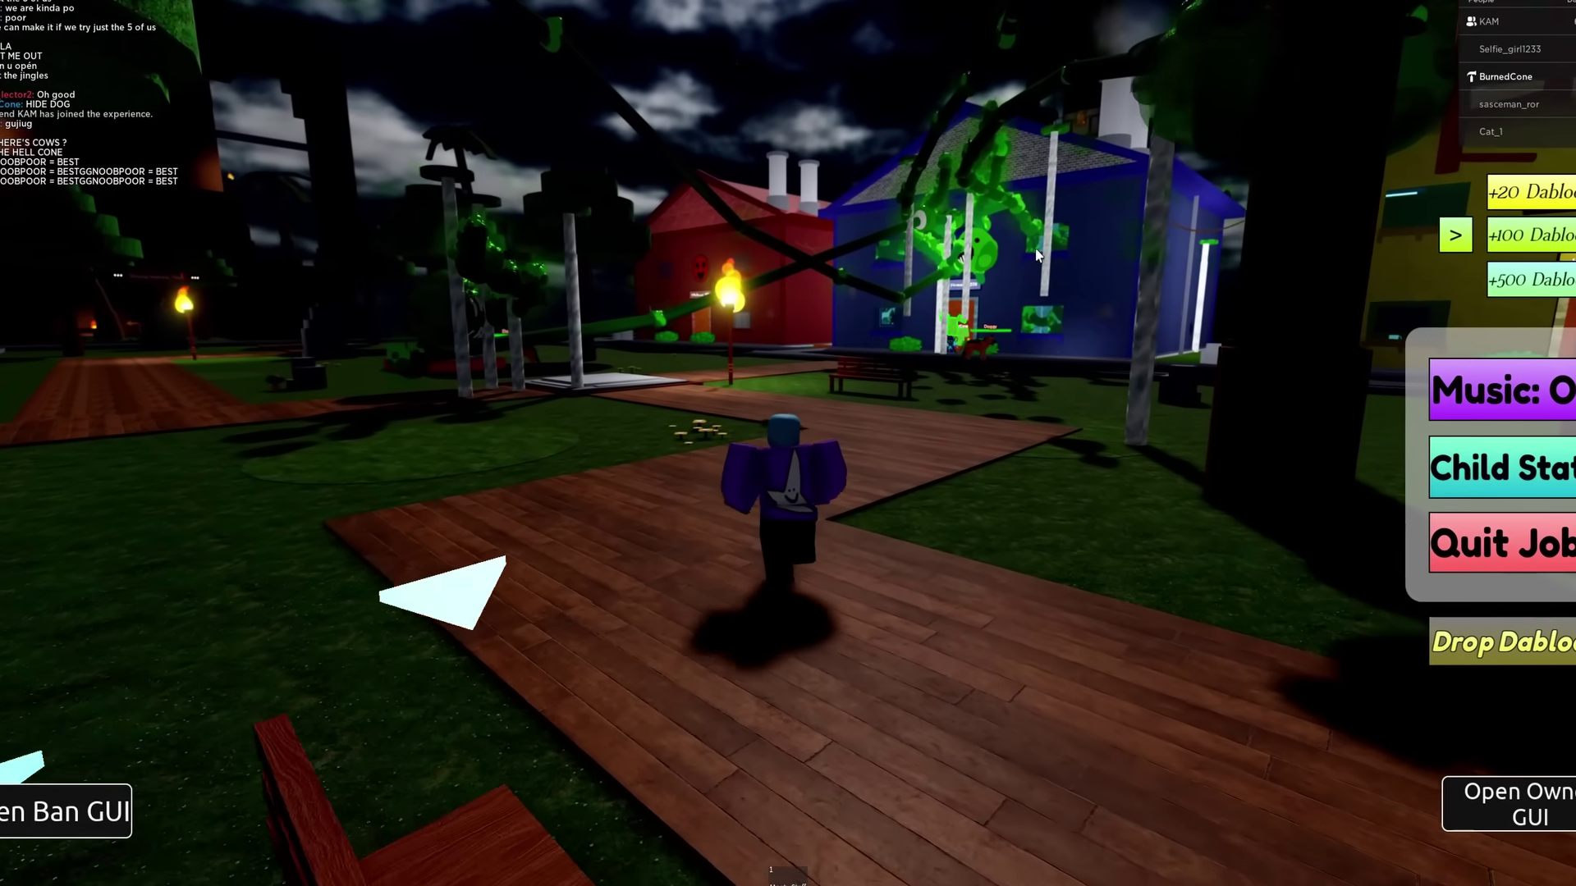
key(w)
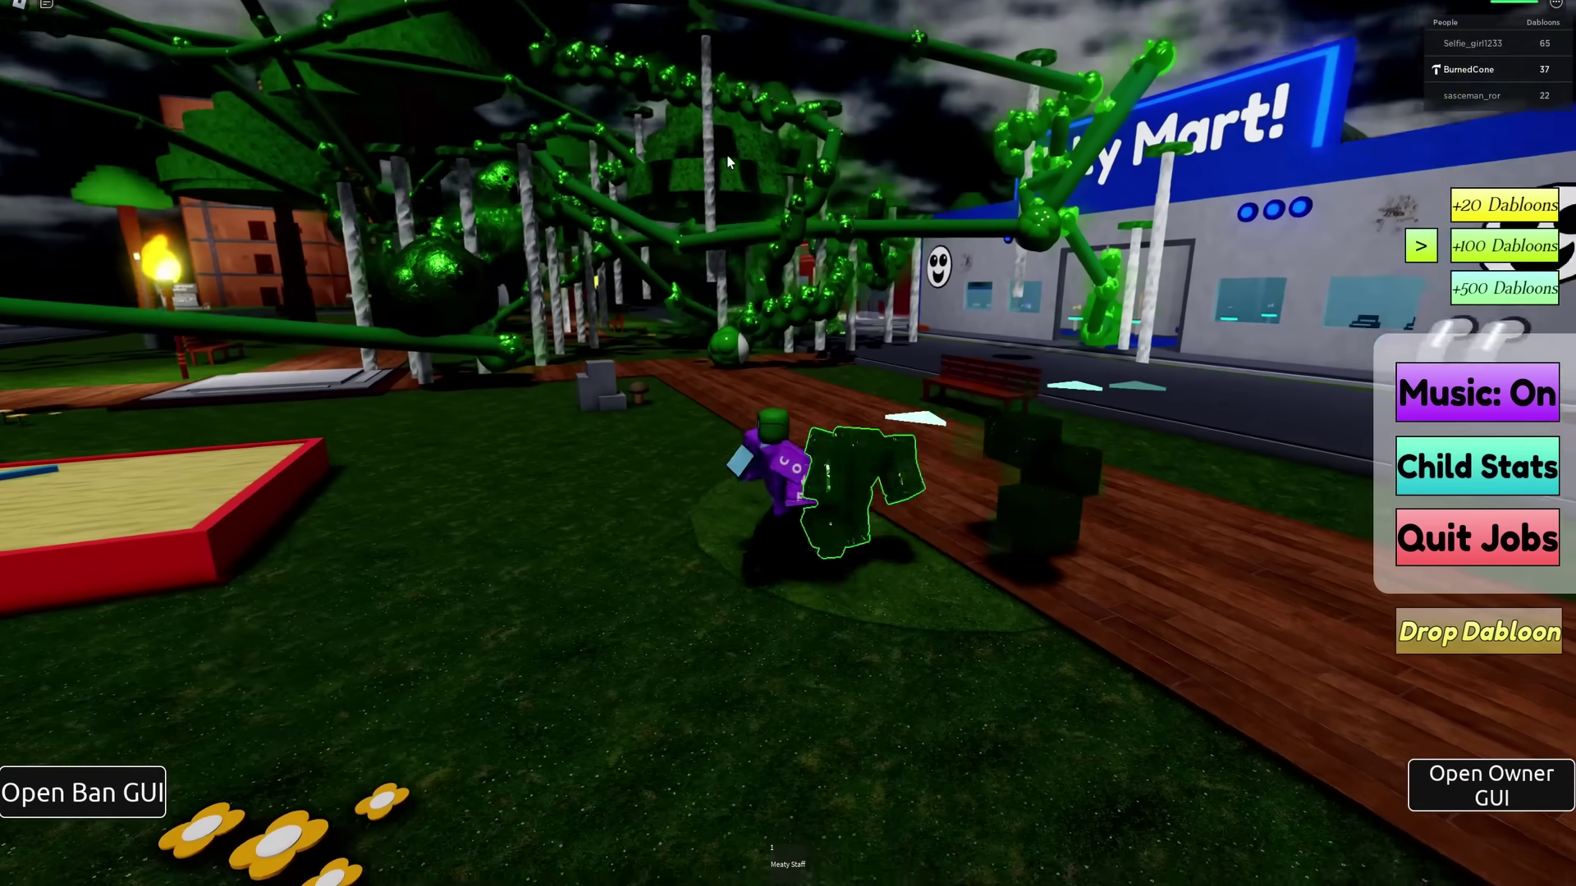
mouse_move(727, 162)
right_down()
mouse_move(853, 191)
mouse_move(1022, 165)
right_up()
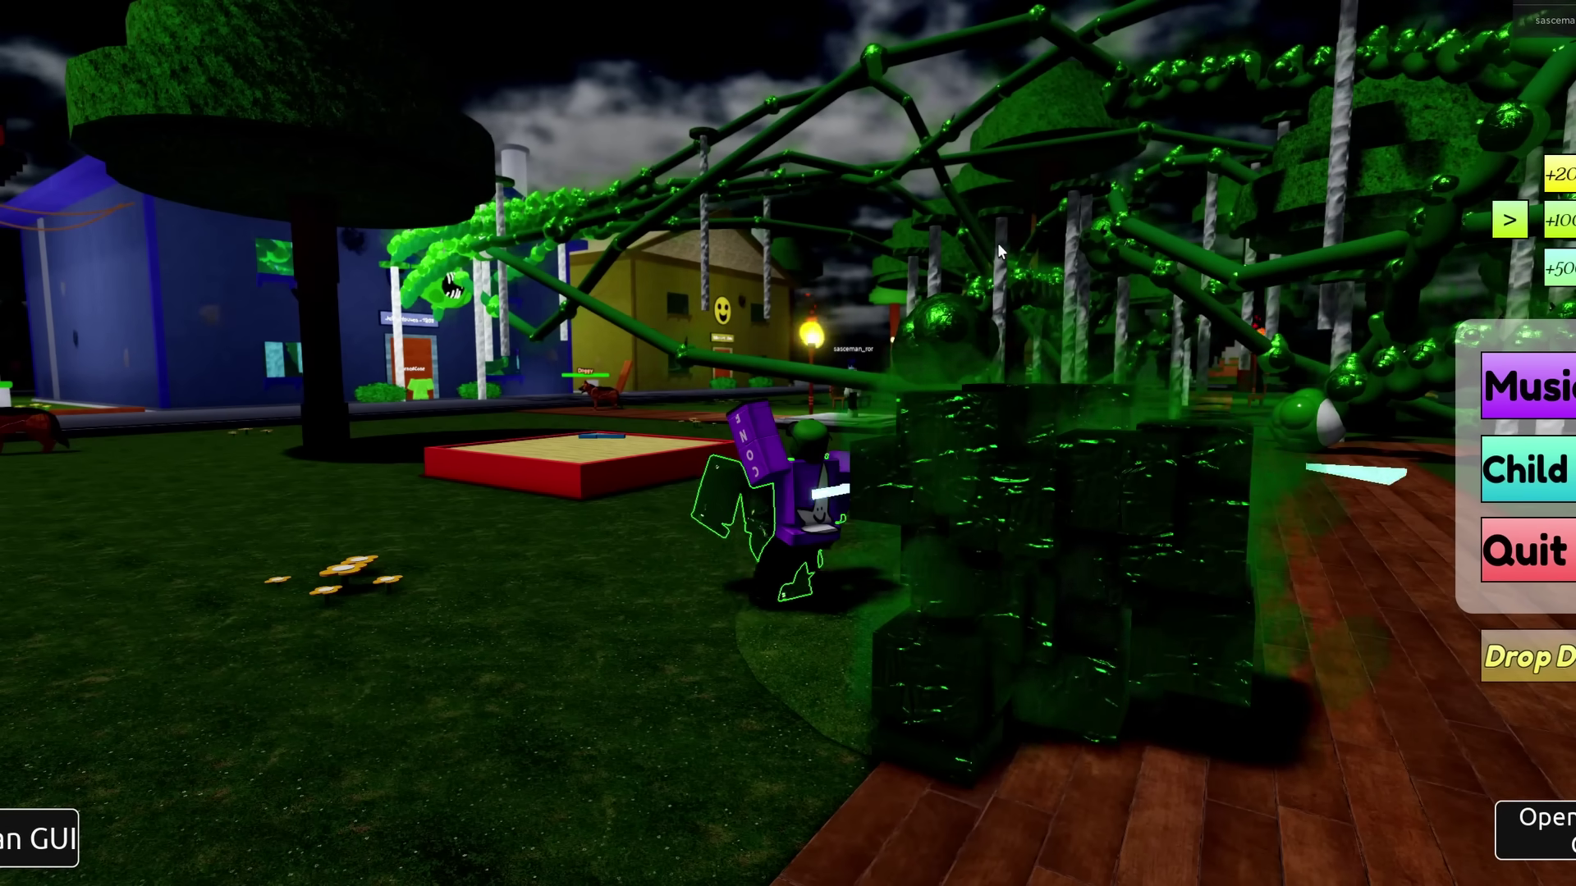
scroll(997, 243, down, 5)
Step: Fly the editor camera from an overhead town view over to the hospital
right_drag(997, 243, 751, 316)
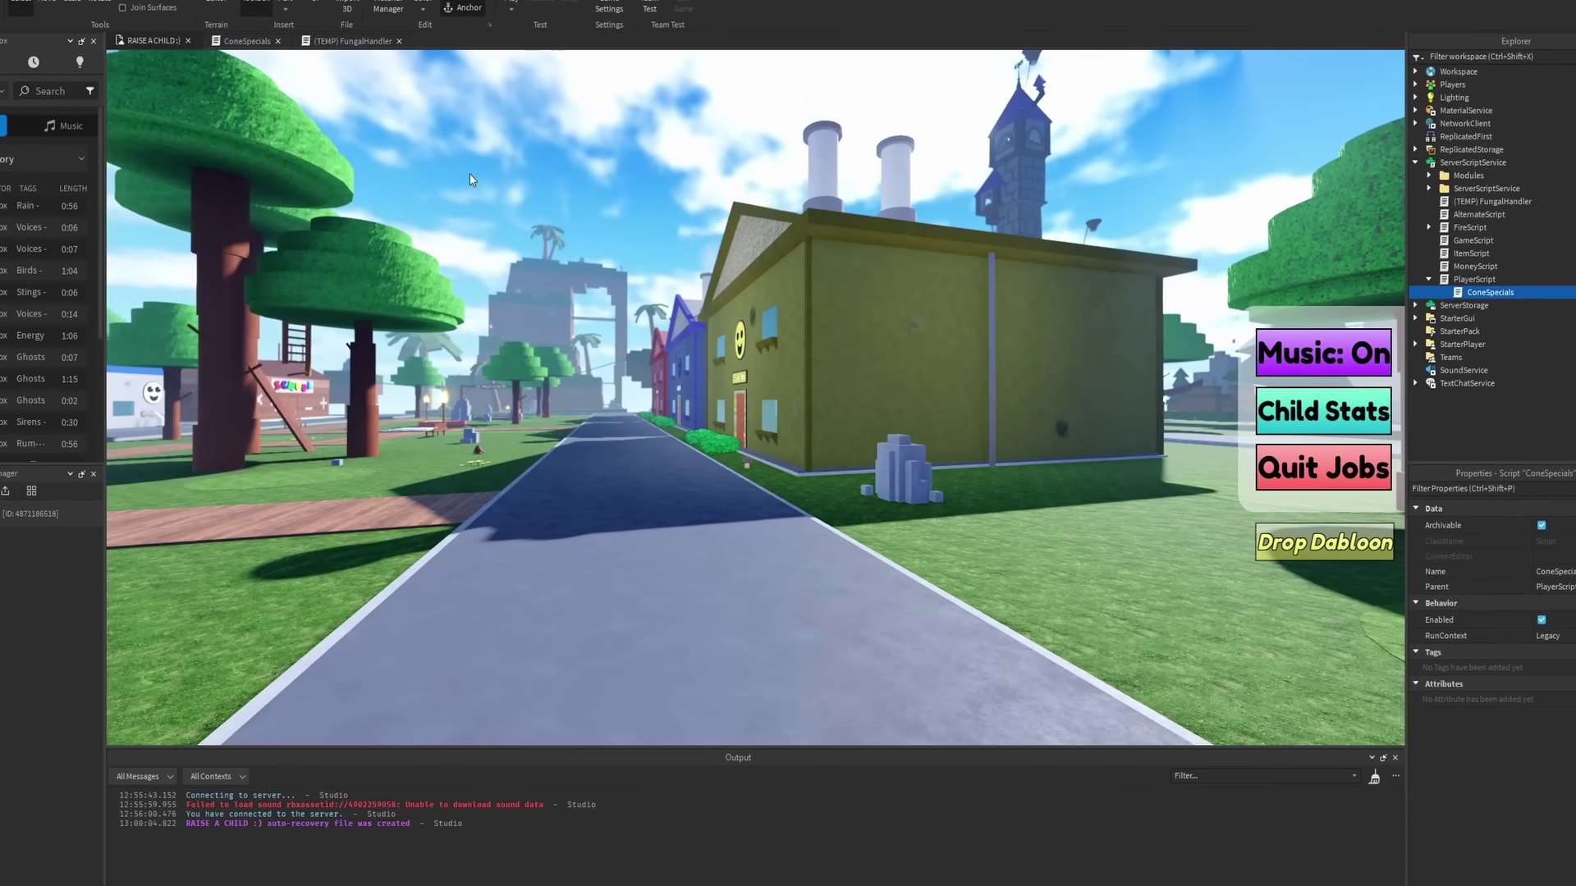
right_drag(469, 179, 813, 328)
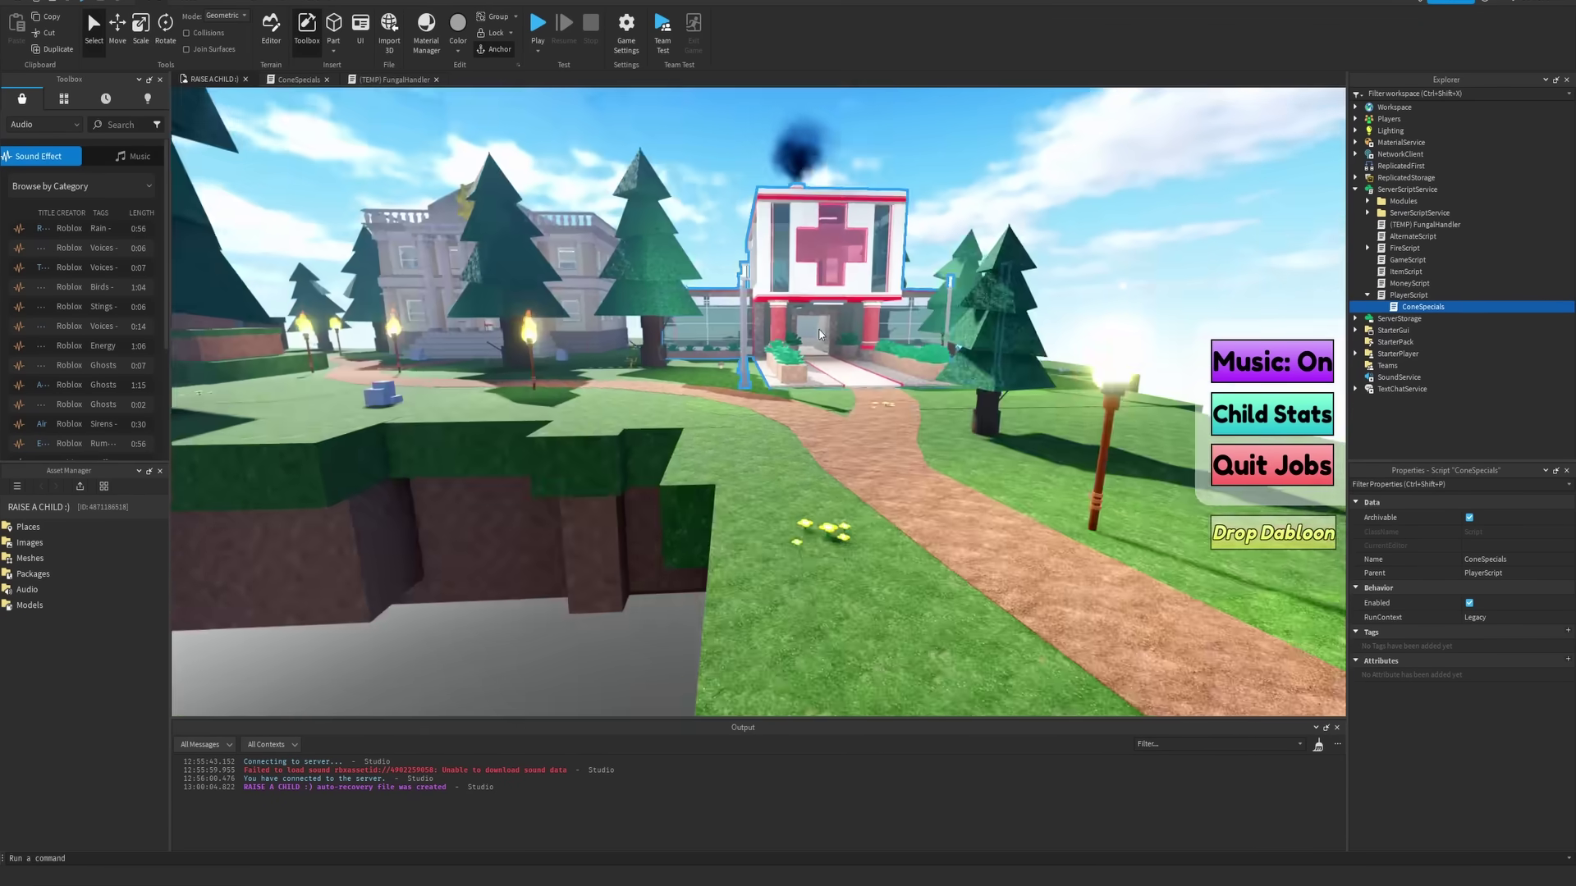